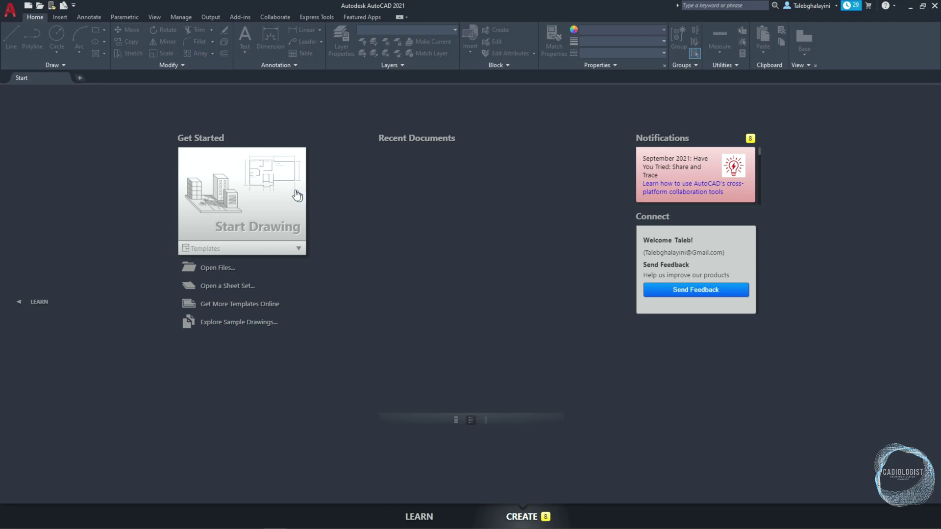
Start a blank drawing with the grid off and units Decimal, 0.0 precision, millimetres.
left_click(294, 195)
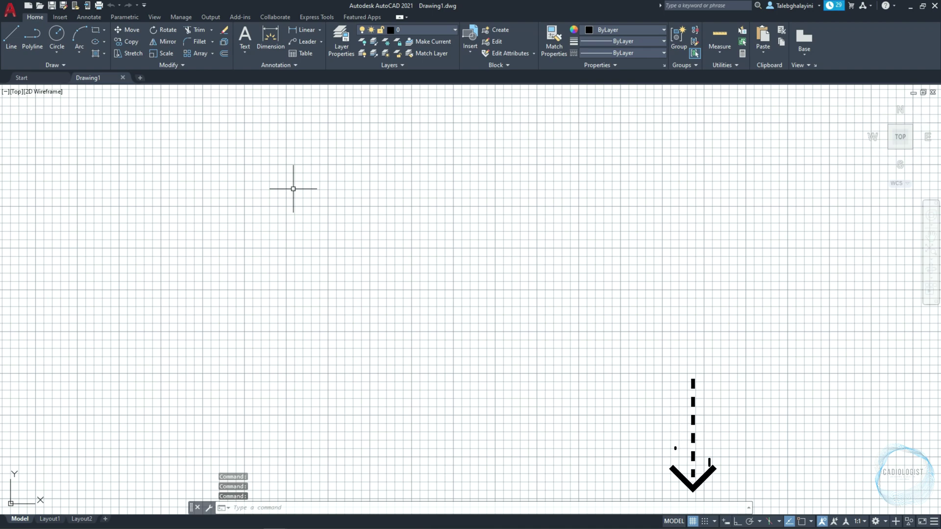
key("F7")
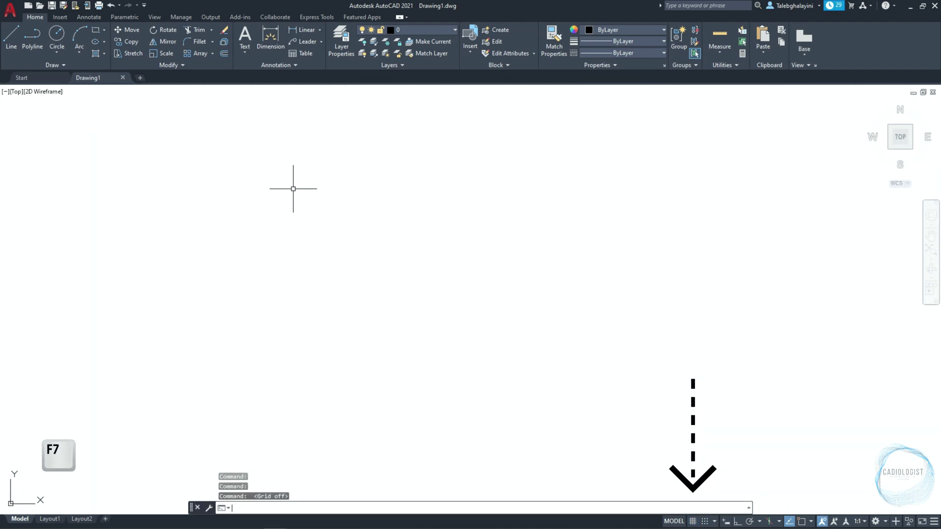
type("UNITD")
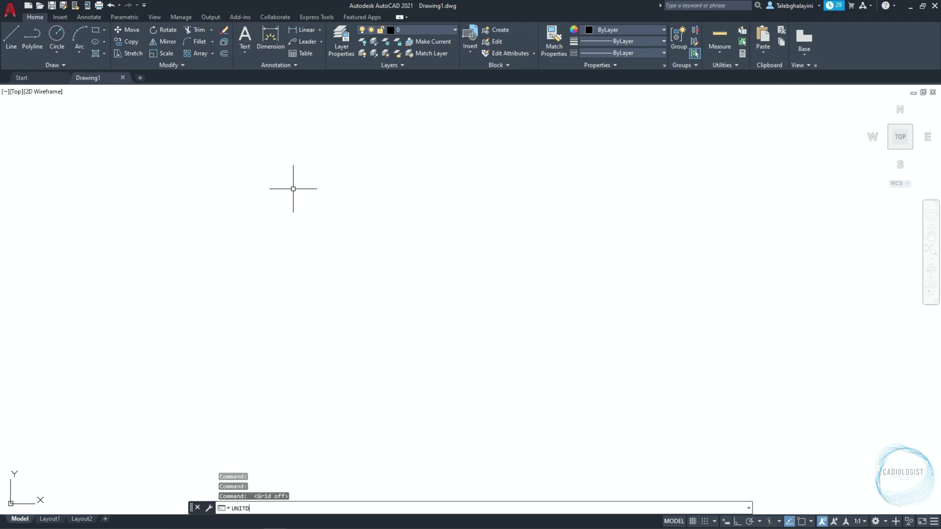
key("BackSpace")
type("S")
key("Return")
left_click(427, 201)
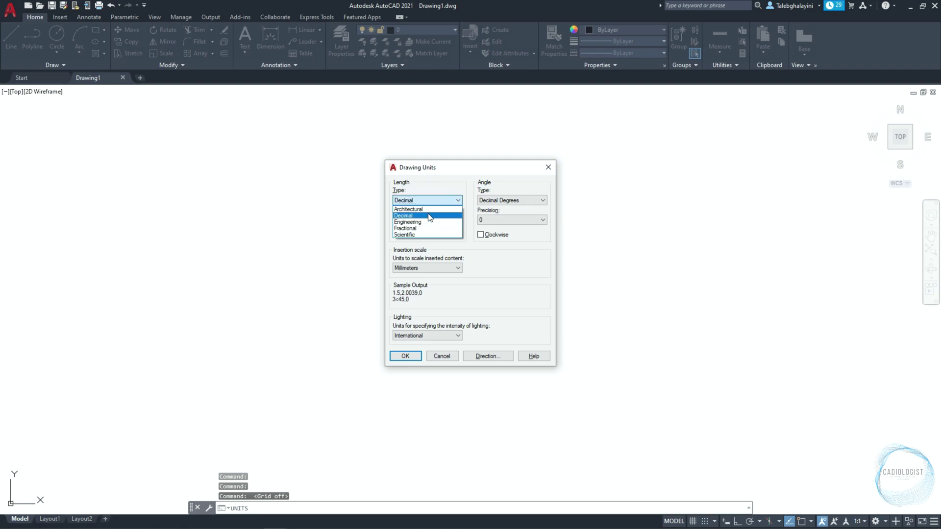
left_click(428, 215)
left_click(428, 219)
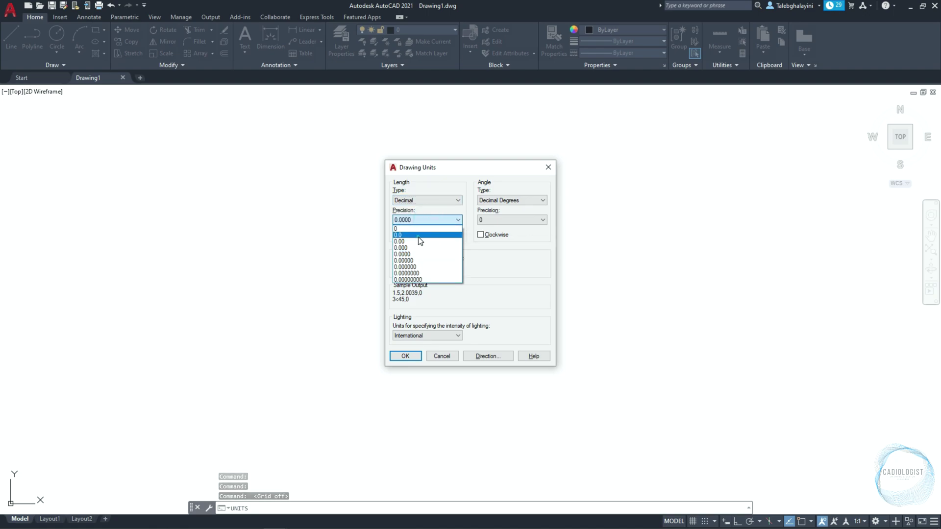
left_click(422, 237)
left_click(425, 267)
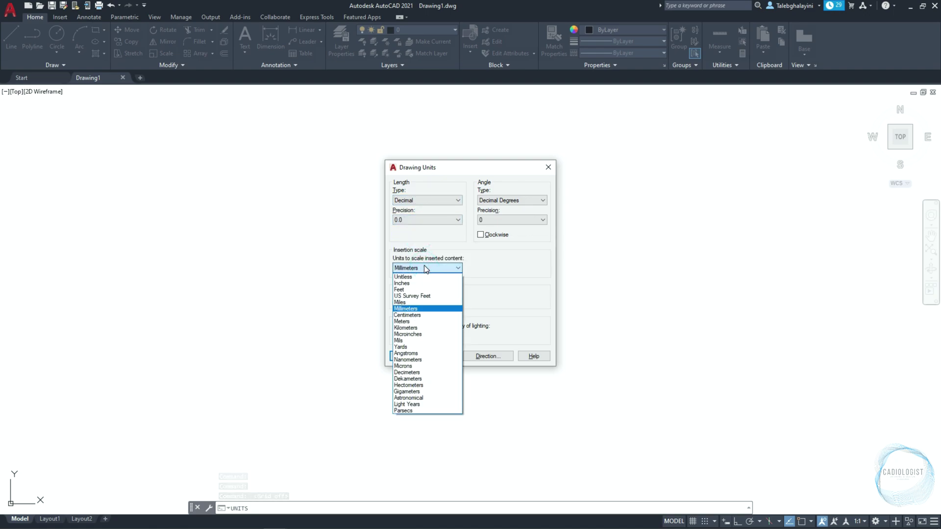
left_click(423, 315)
left_click(418, 356)
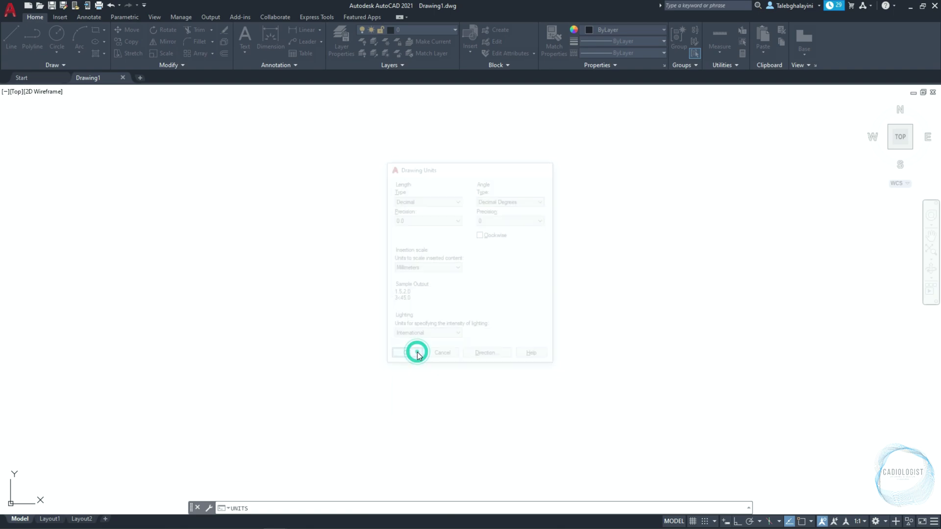
Create two new layers named Object and DIM.
type("la")
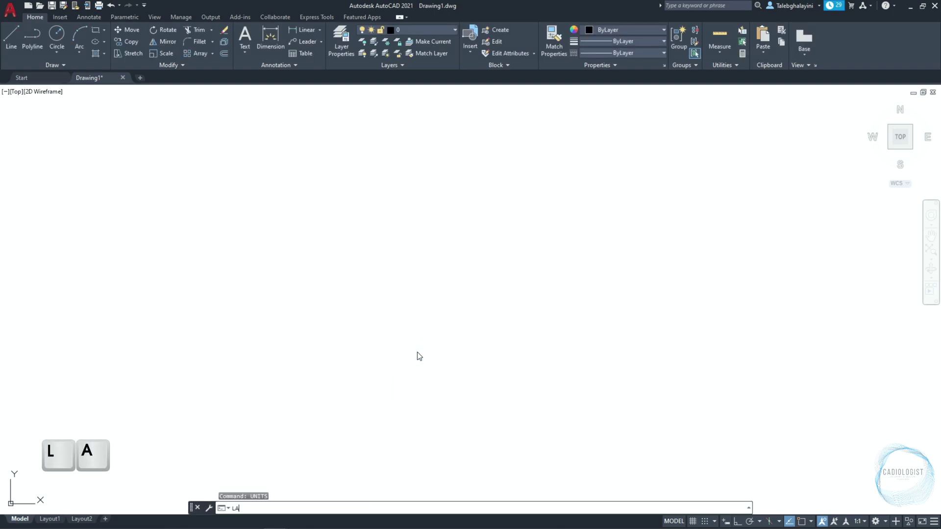
key("Return")
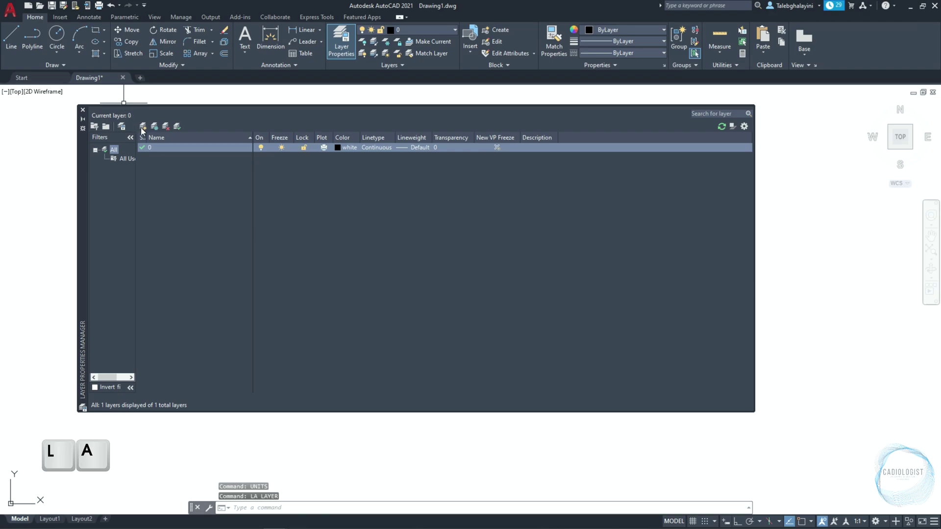
left_click(142, 127)
type("0bject")
key("Return")
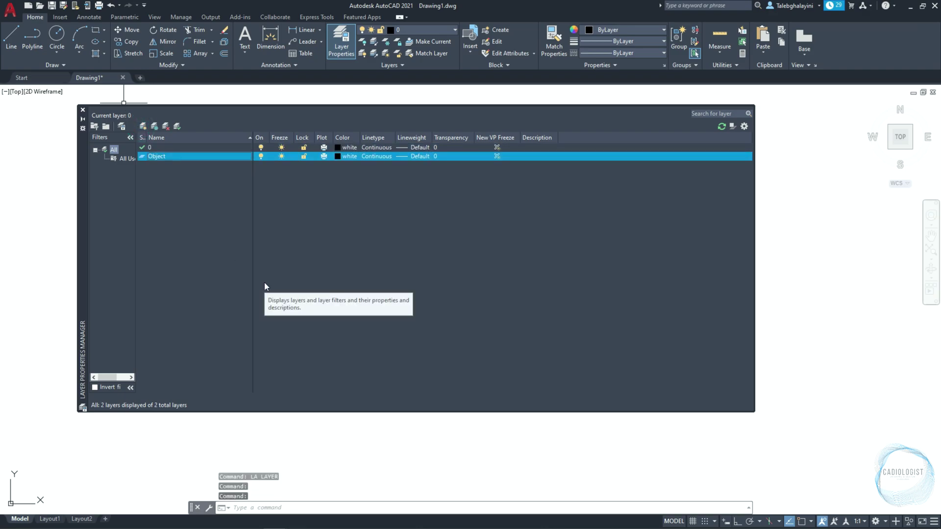
left_click(143, 126)
type("DIM")
key("Return")
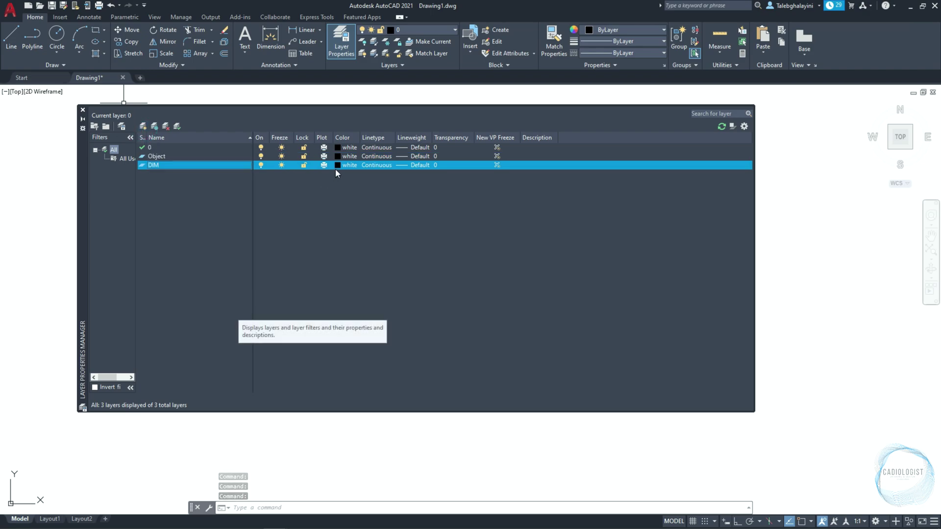
Colour the DIM layer grey 8 and make Object the current layer.
left_click(337, 166)
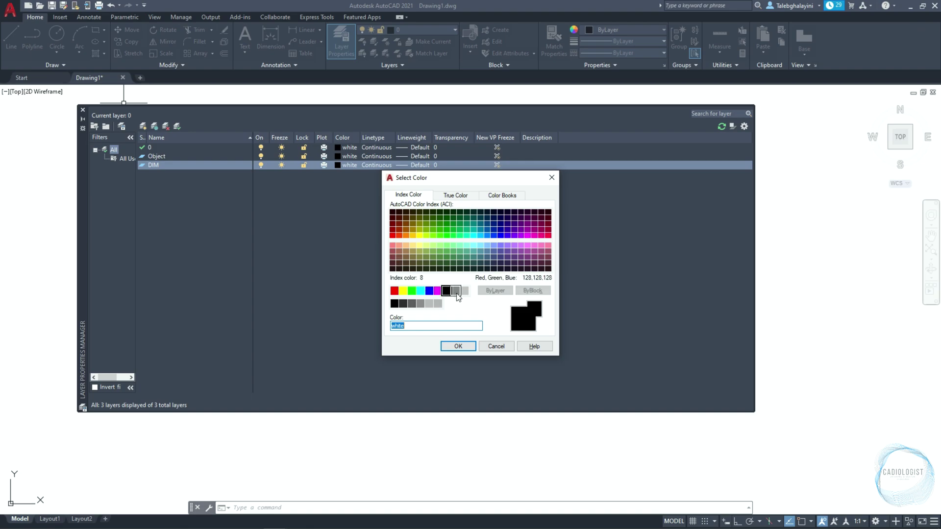
left_click(456, 291)
left_click(471, 346)
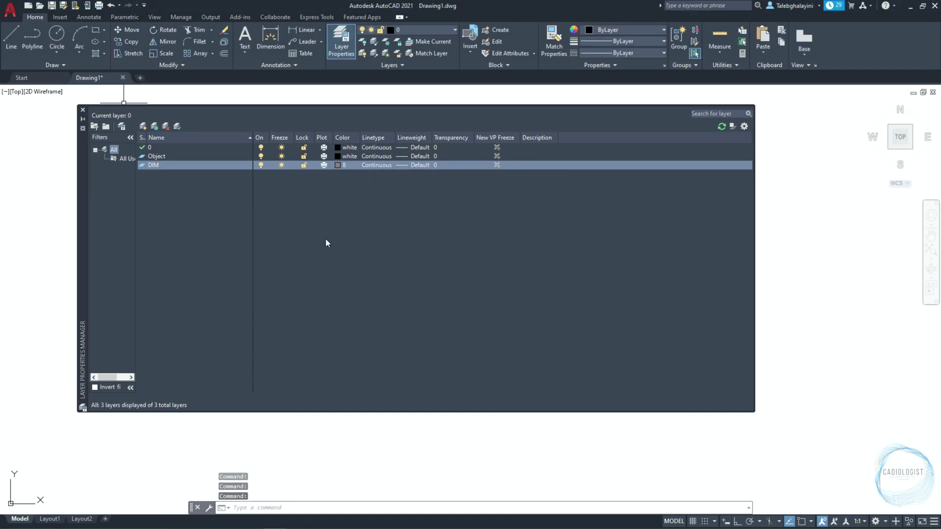
double_click(185, 156)
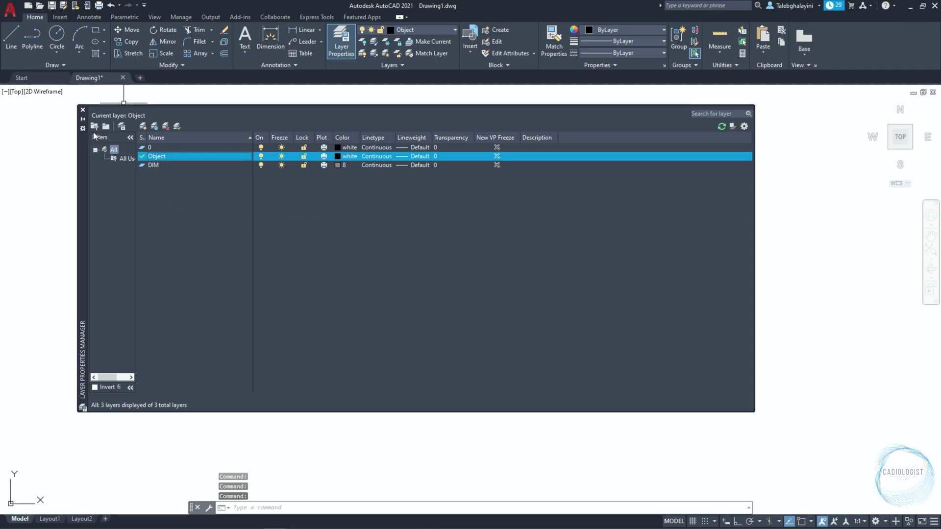
left_click(82, 111)
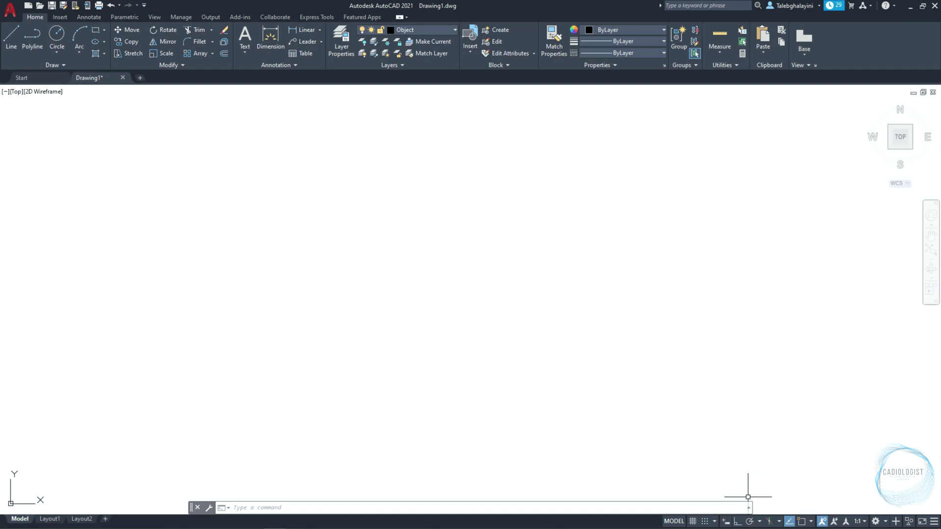
Turn on Ortho and enable Endpoint, Midpoint, Center and Quadrant object snaps.
left_click(737, 522)
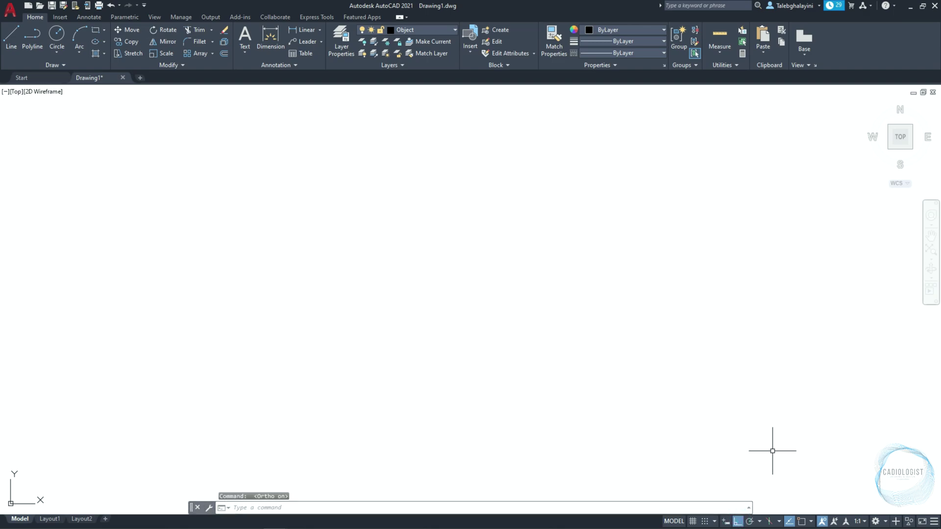
left_click(812, 521)
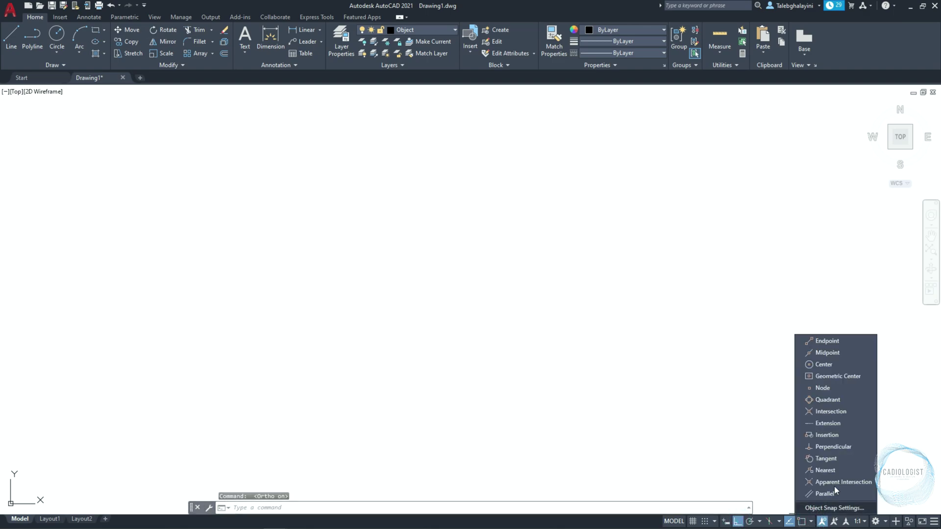
left_click(846, 343)
left_click(842, 351)
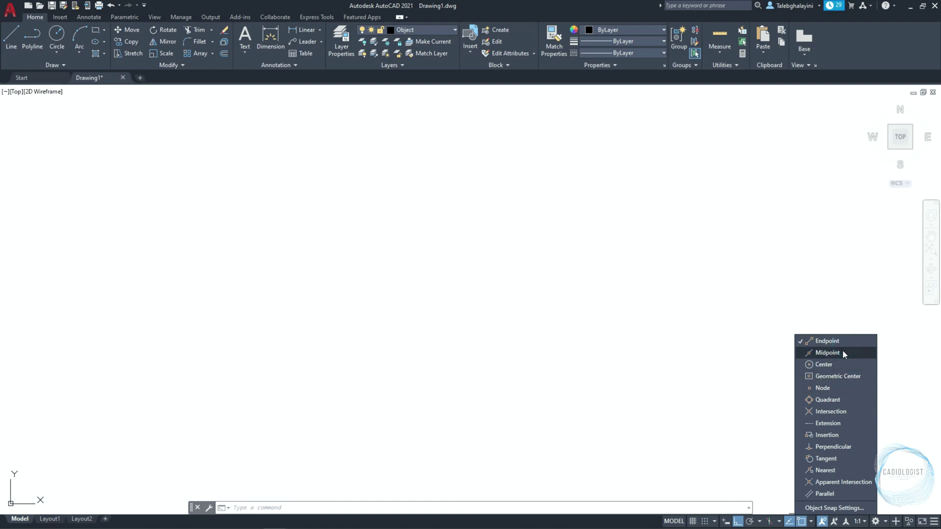
left_click(836, 363)
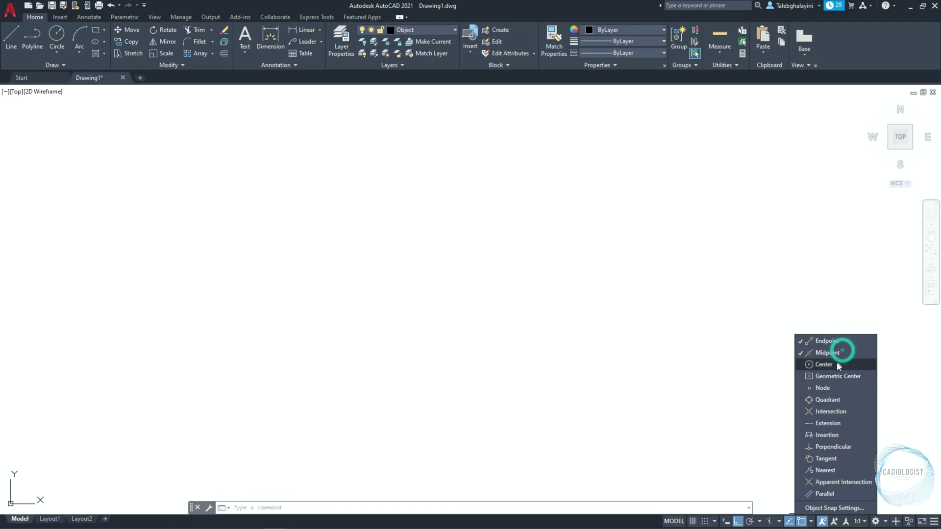
left_click(835, 400)
left_click(296, 233)
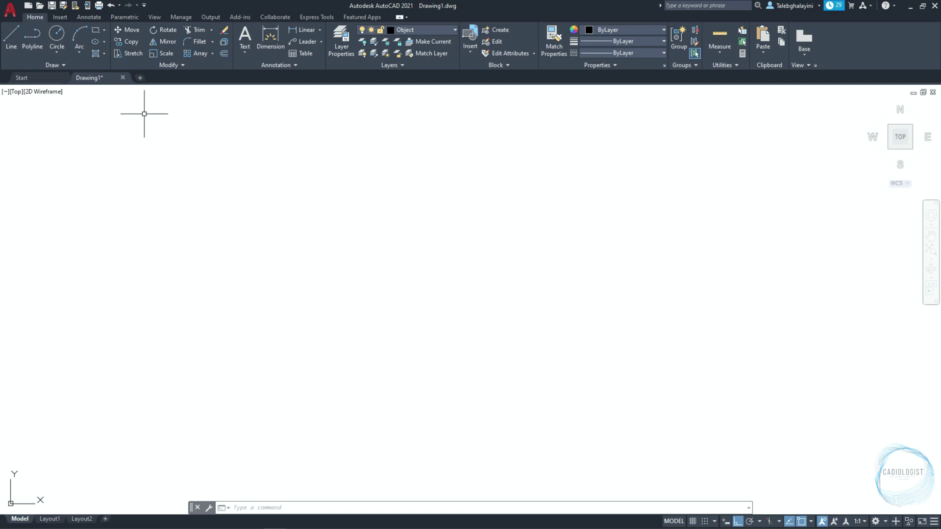
Save the drawing as Tutorial 16 - Exercise 09.dwg in Desktop > Basic 2D AutoCAD Exercises > CAD.
left_click(51, 6)
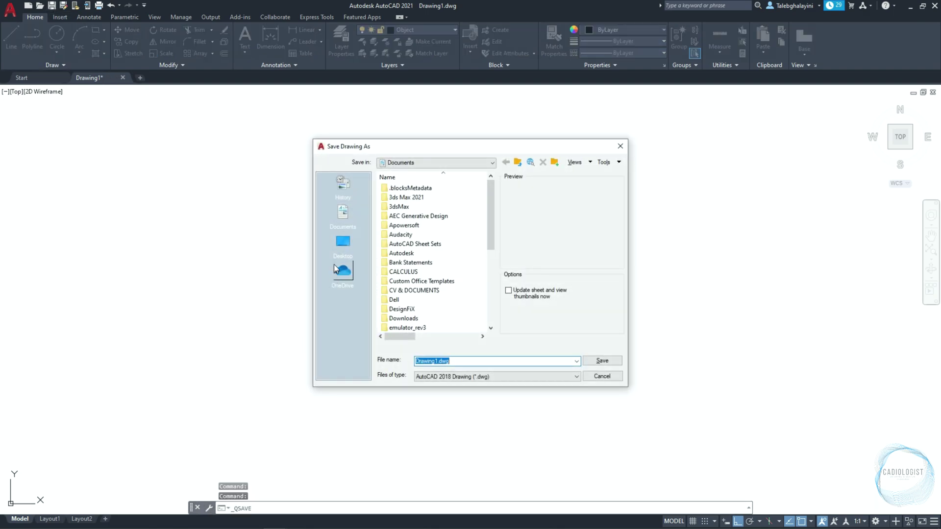
left_click(339, 249)
double_click(420, 245)
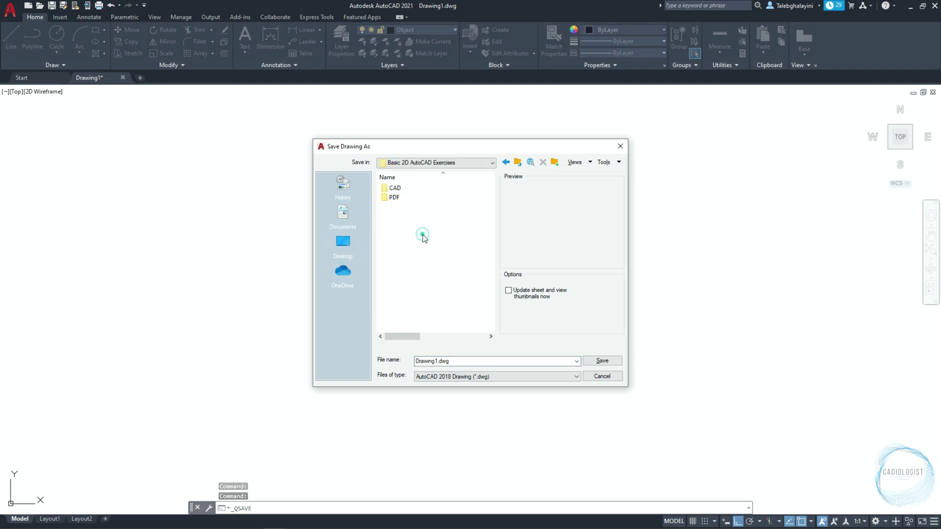
double_click(406, 189)
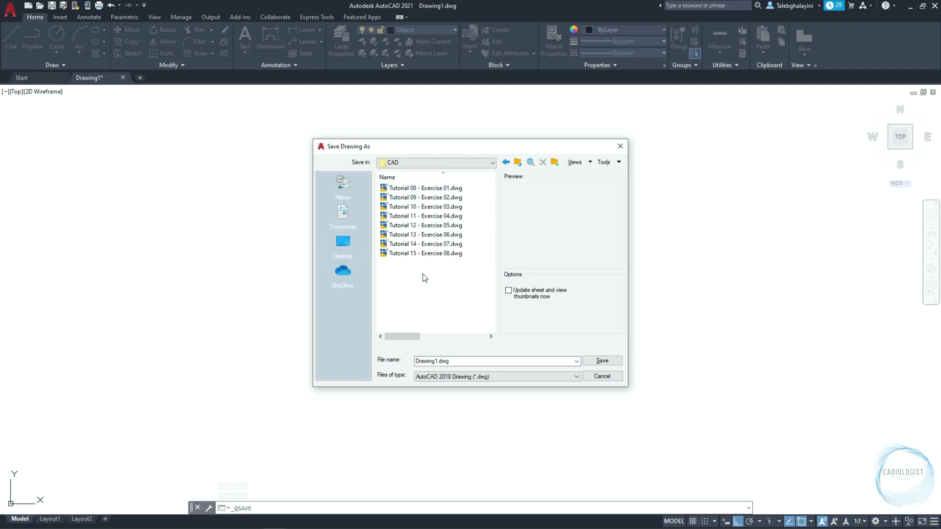
left_click(424, 253)
left_click(441, 360)
key("BackSpace")
type("6 - Exercise 08")
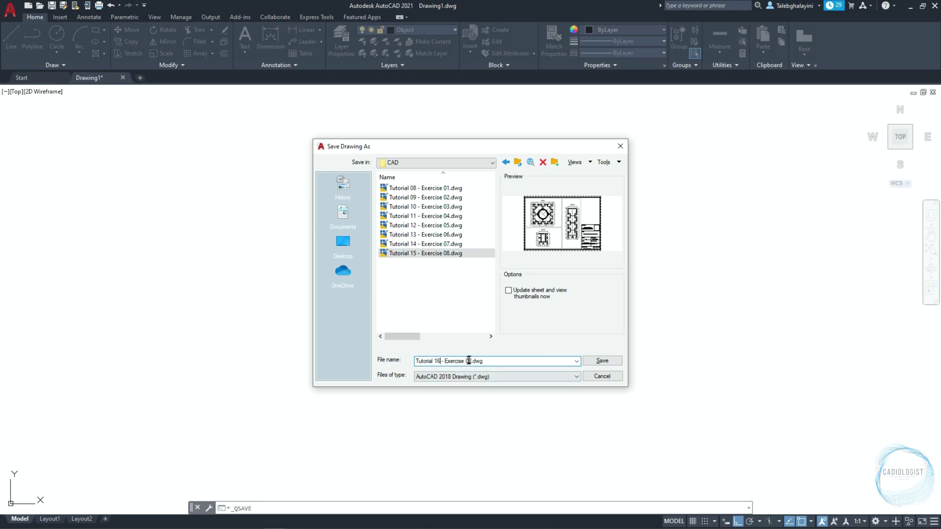
left_click(471, 361)
key("BackSpace")
type("9")
left_click(602, 360)
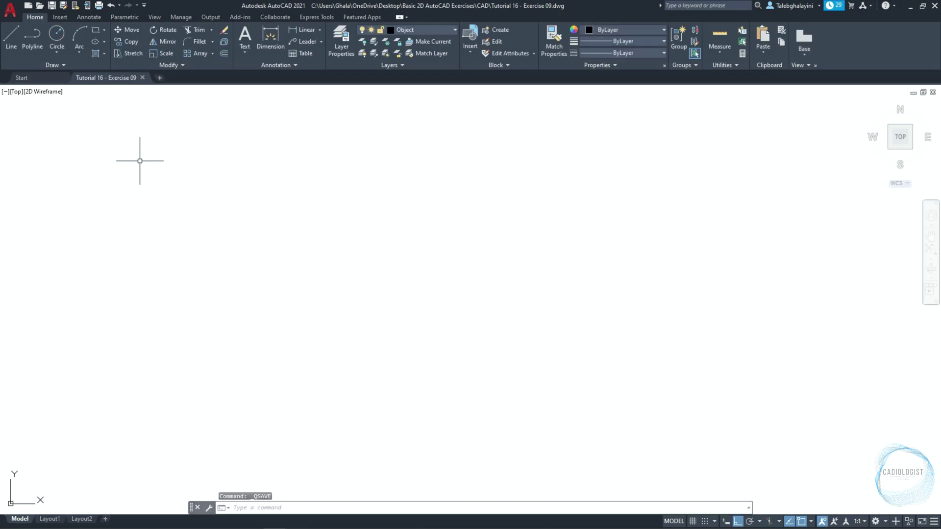
Keep automatic saving on every 10 minutes in the program Options.
left_click(9, 9)
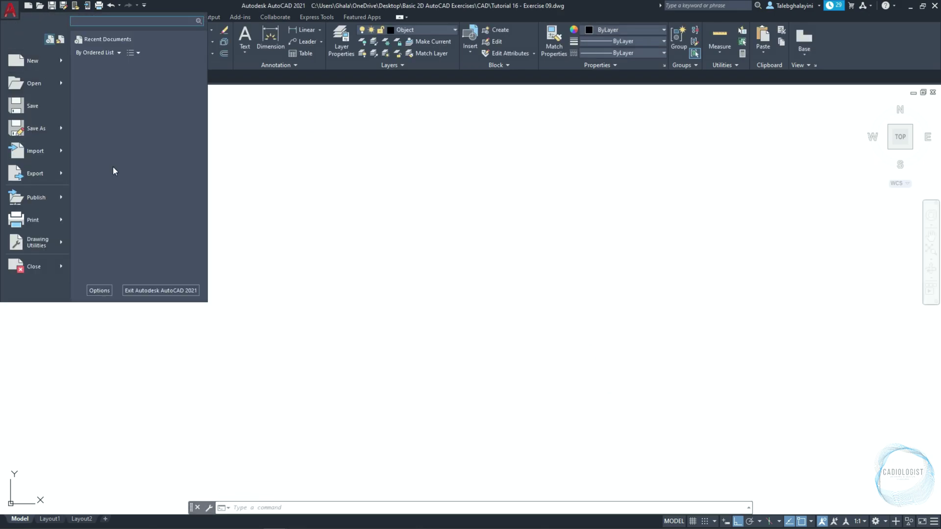
left_click(102, 289)
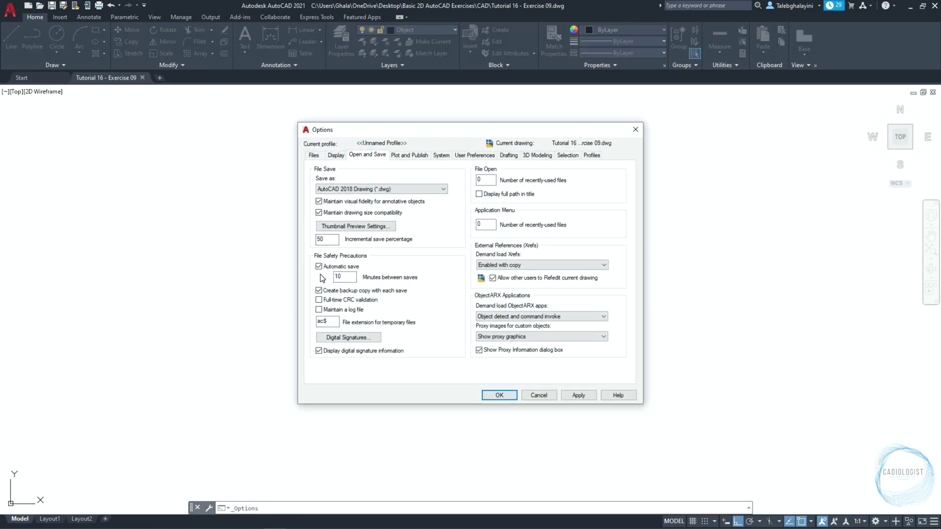
left_click(345, 277)
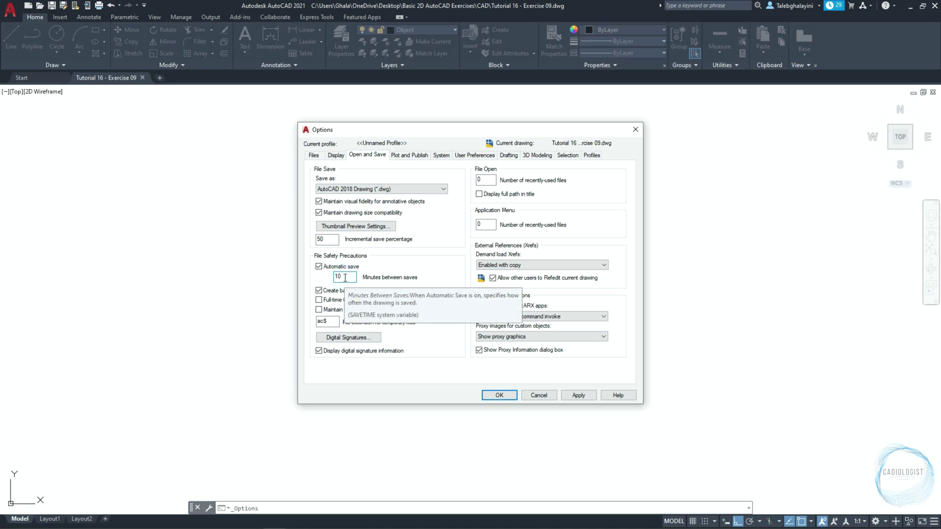
double_click(343, 276)
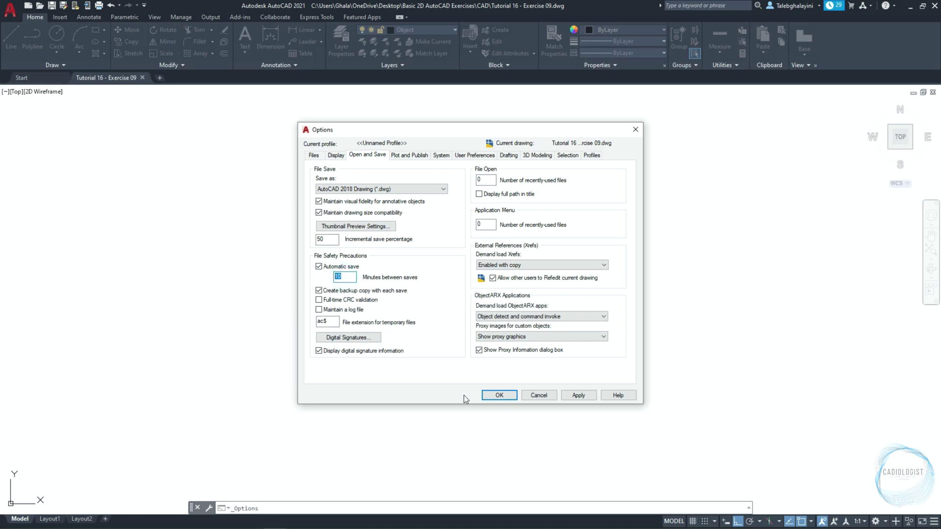
left_click(492, 396)
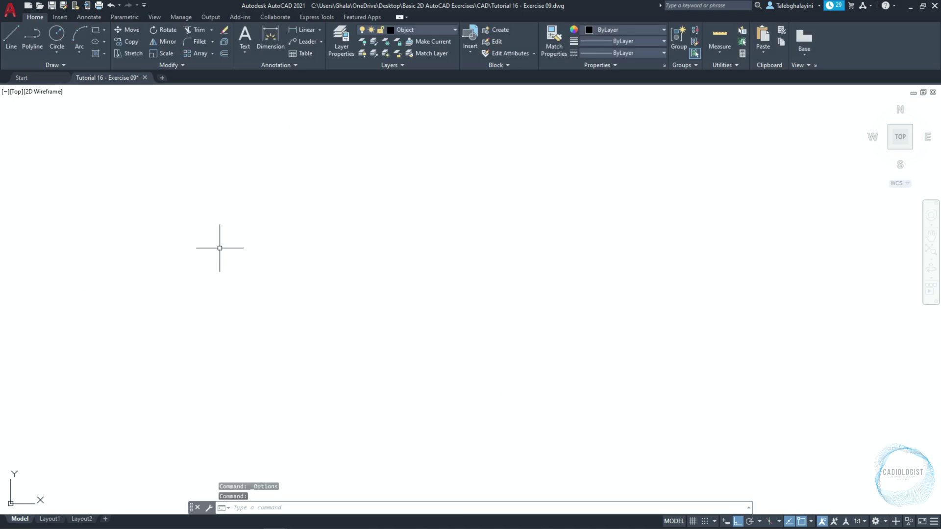
Save, then draw a radius 10 circle near the canvas centre.
key("ctrl+s")
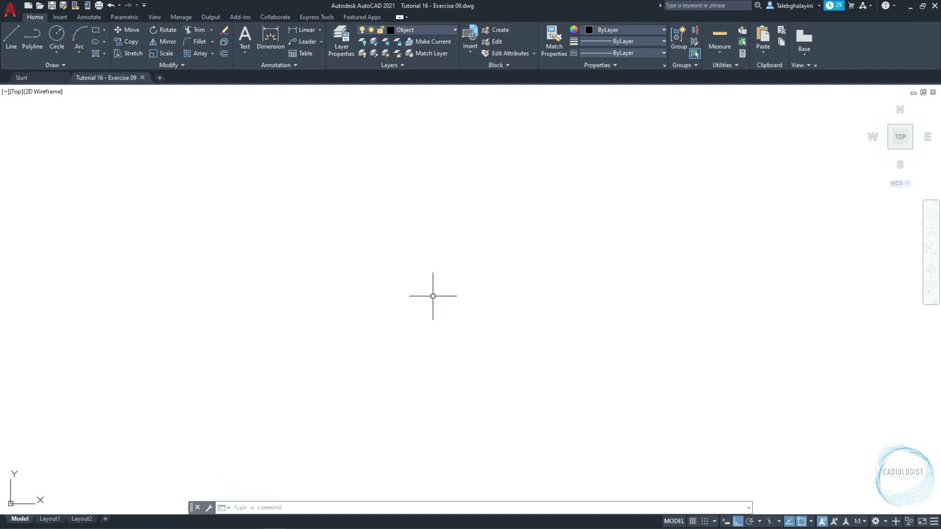
type("CIRCLE")
key("Return")
left_click(435, 255)
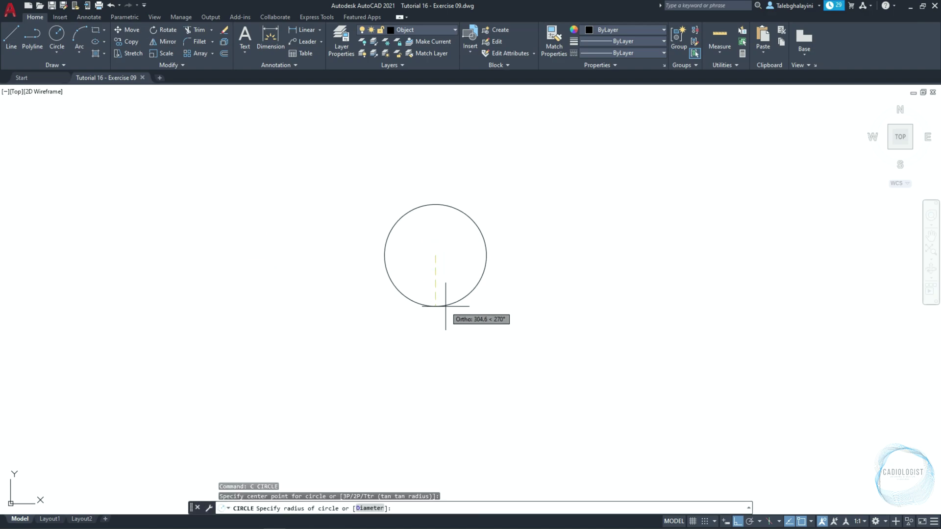
type("10")
key("Return")
Draw a 3 by 15 rectangle rising upward from the circle's centre.
scroll(434, 252, "up", 12)
type("REC")
key("Return")
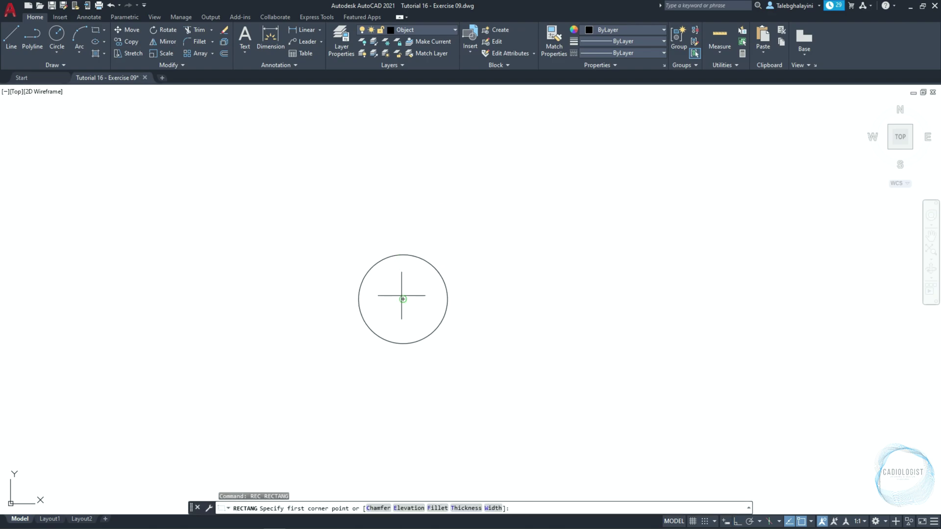
left_click(403, 299)
type("D")
key("Return")
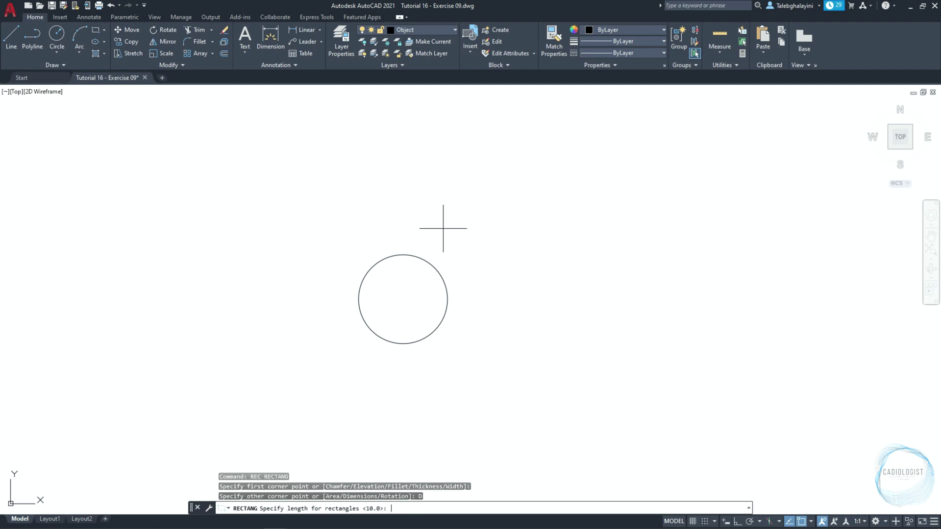
type("3")
key("Return")
type("15")
key("Return")
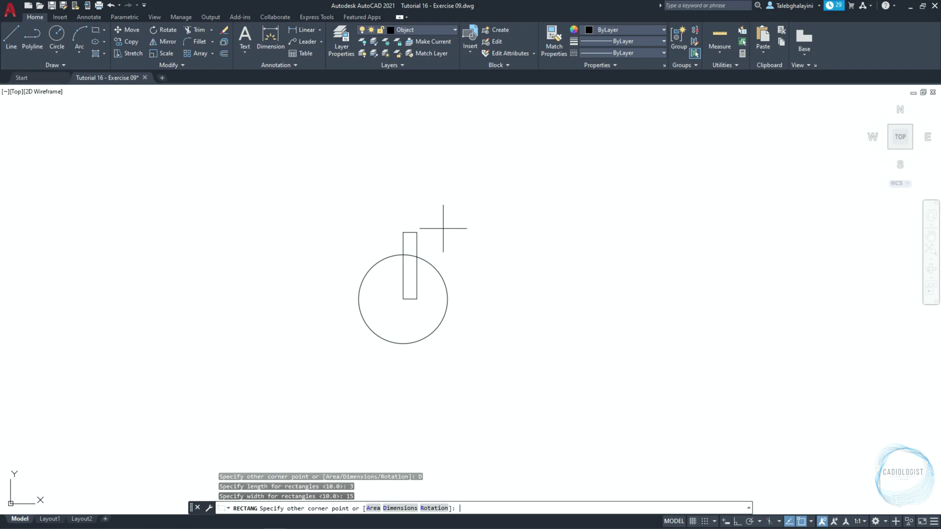
left_click(444, 213)
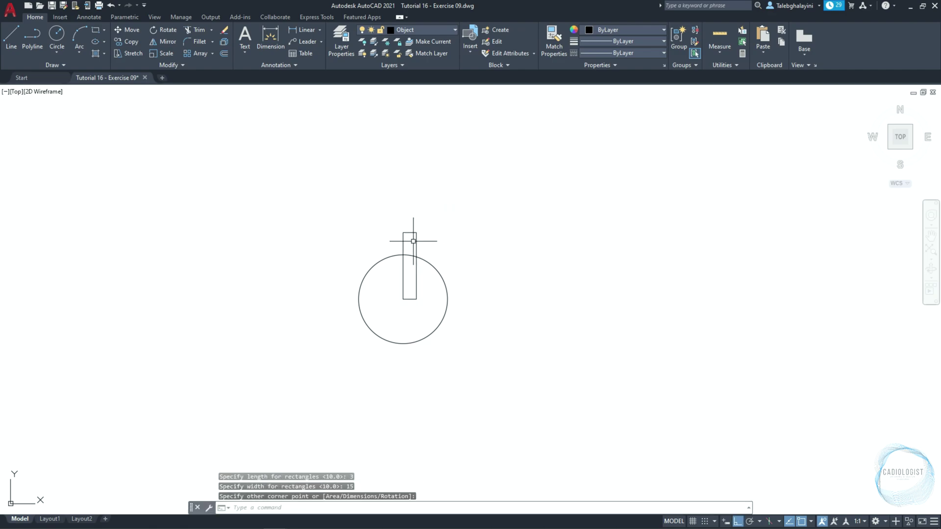
Move the rectangle 1.5 units left so it straddles the circle's centre.
left_click(416, 240)
type("m")
key("Return")
left_click(535, 236)
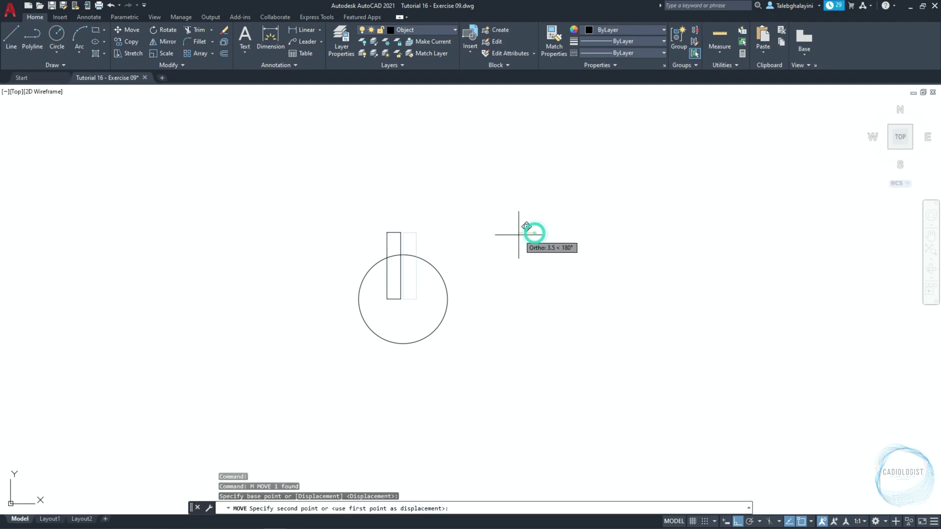
type("1.5")
key("Return")
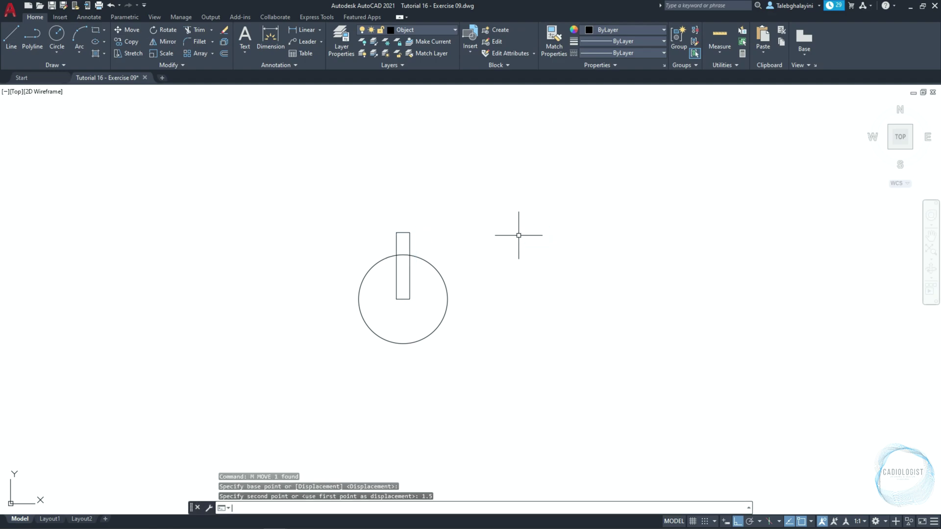
Polar-array the rectangle into 6 copies around the circle's centre.
left_click(410, 237)
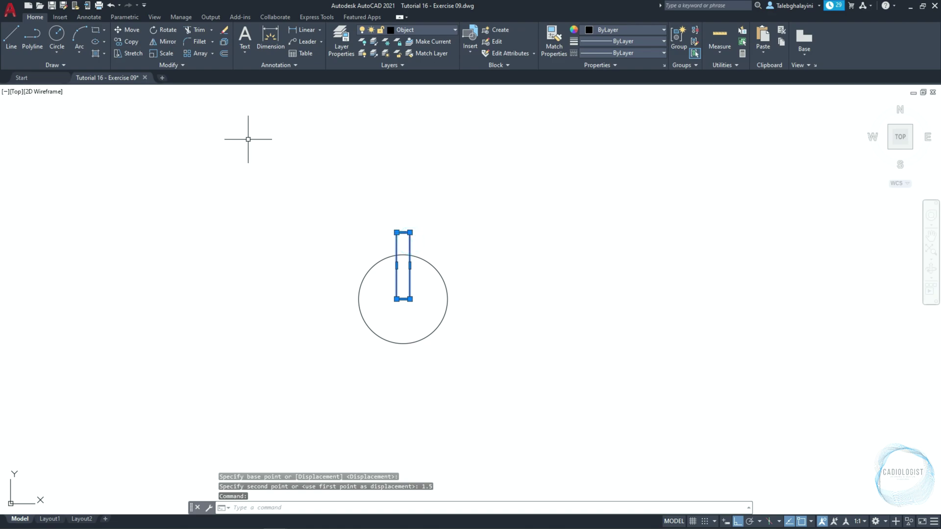
left_click(212, 53)
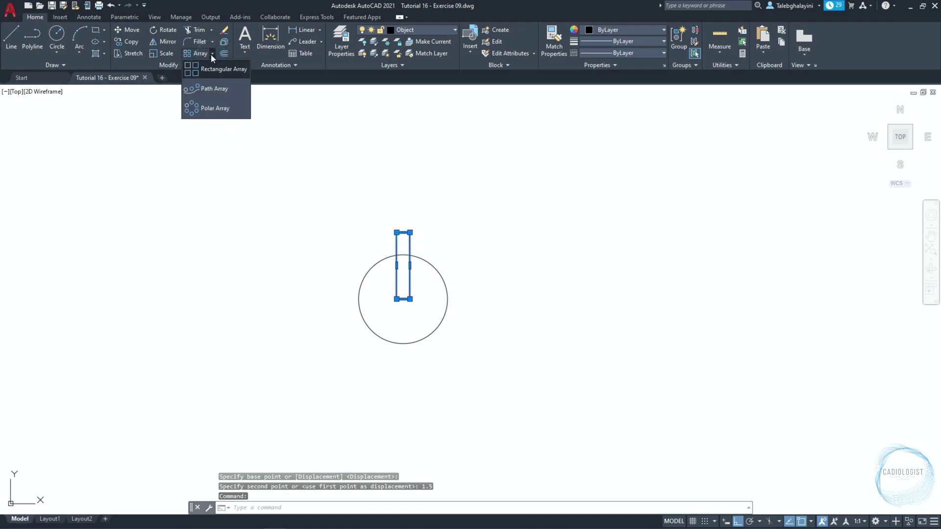
left_click(214, 109)
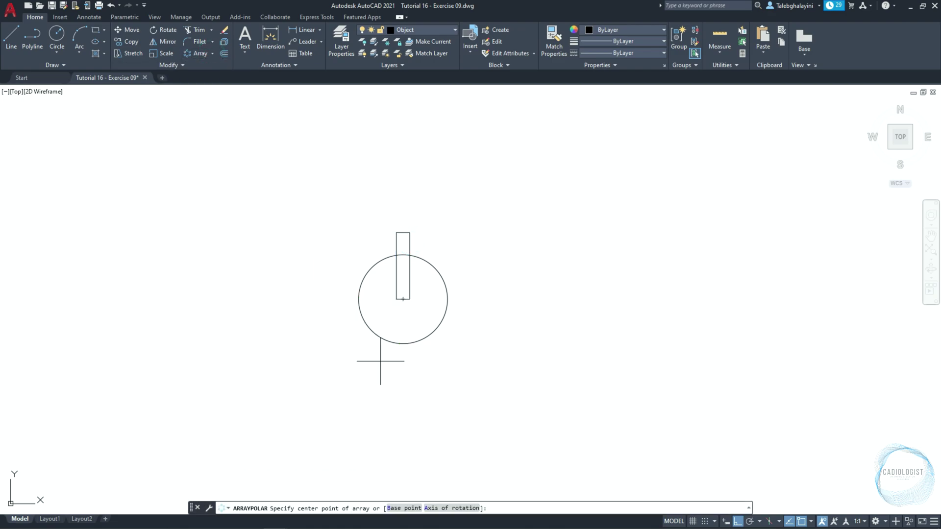
scroll(380, 361, "up", 4)
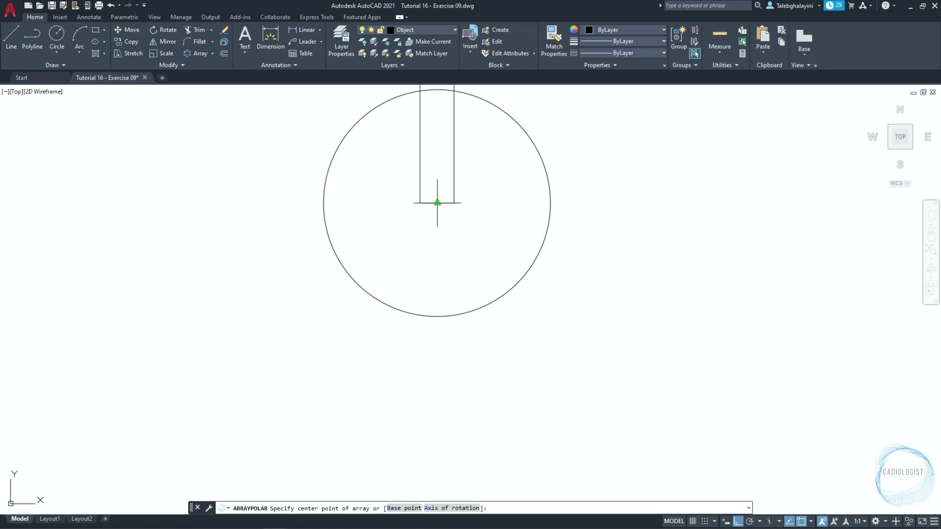
left_click(438, 202)
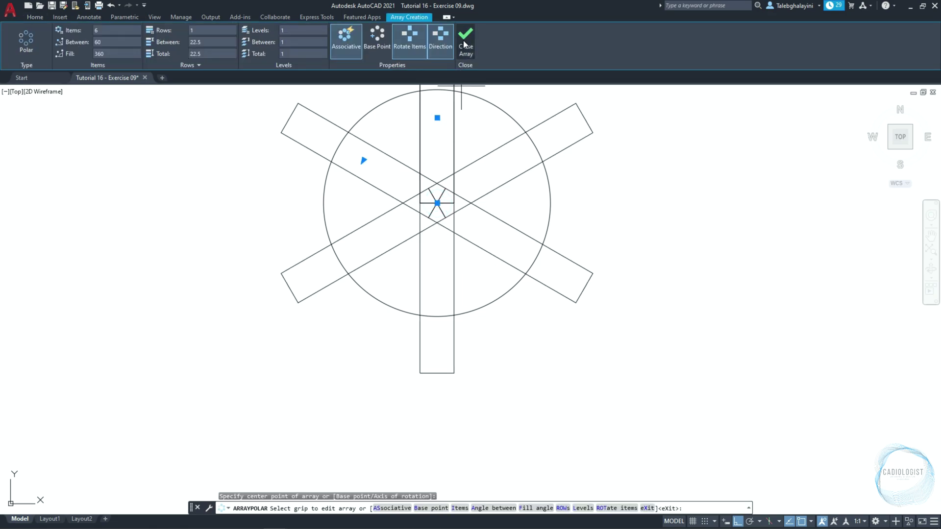
left_click(464, 46)
left_click(487, 153)
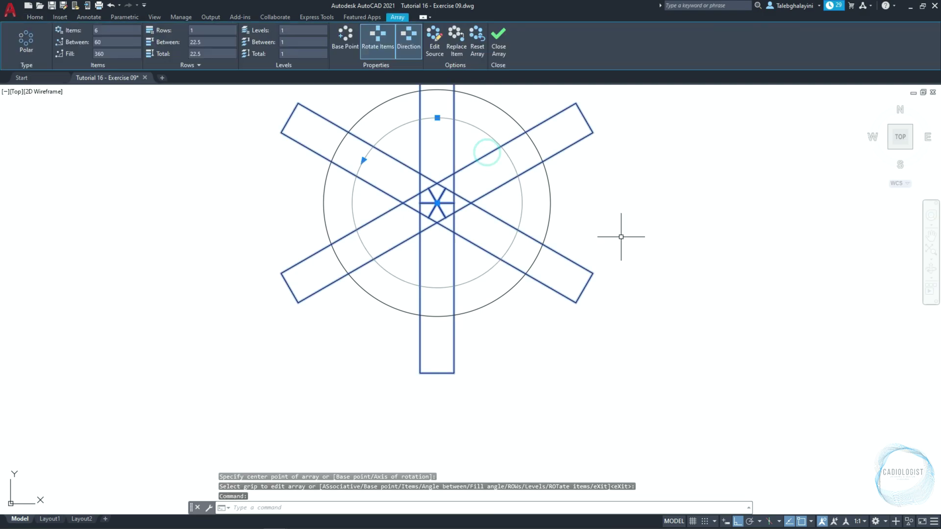
Explode the array and trim the rectangle segments lying inside the circle.
scroll(621, 237, "down", 2)
middle_click_drag(640, 216, 627, 275)
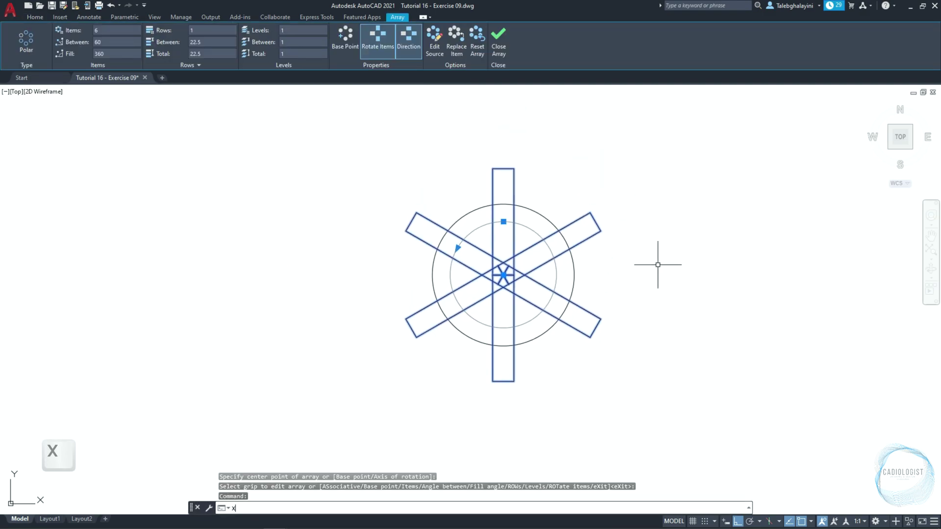
key("Return")
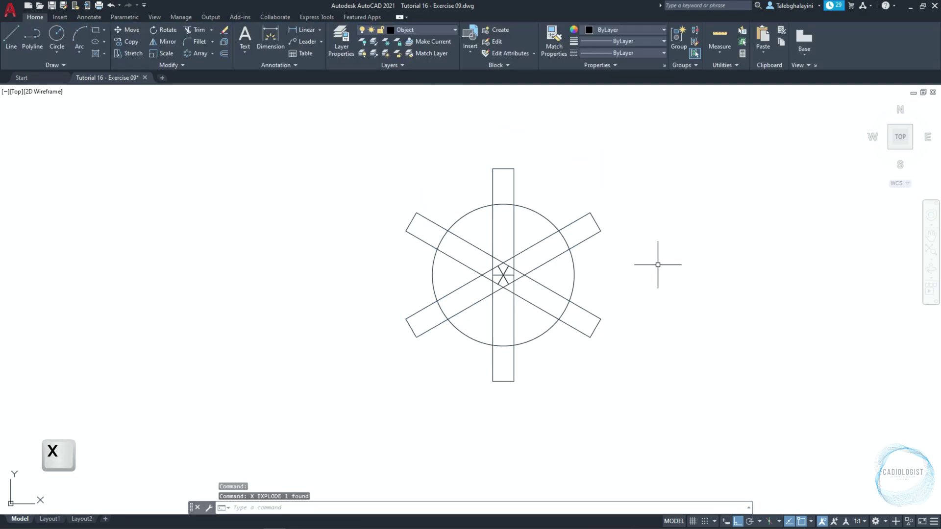
left_click(547, 214)
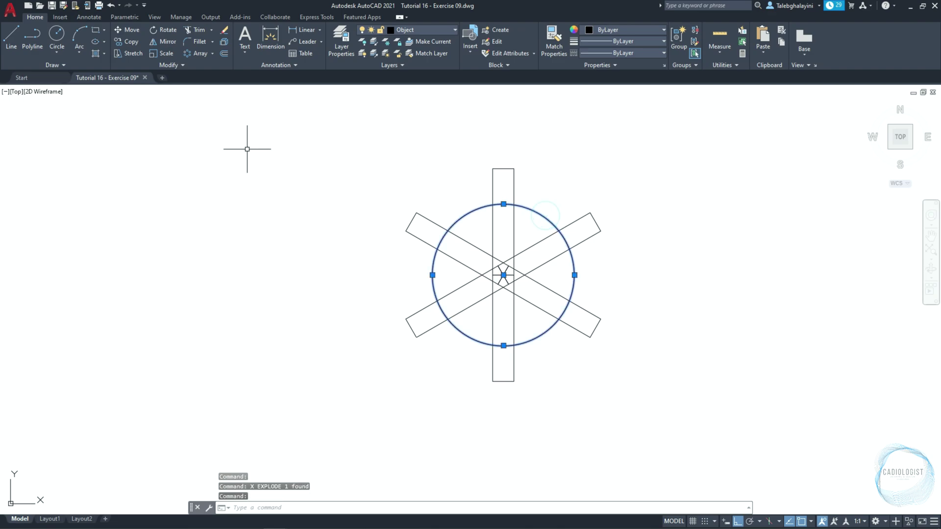
left_click(201, 31)
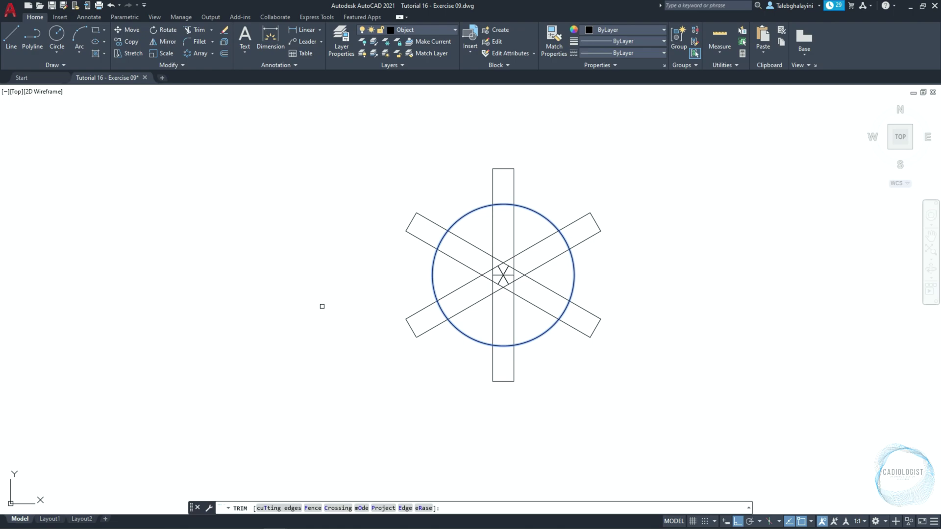
left_click(540, 229)
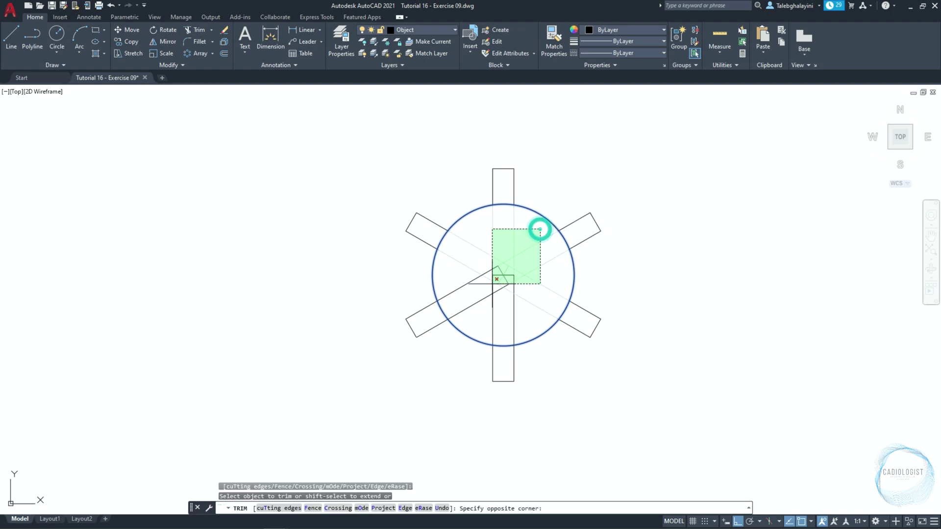
left_click(465, 306)
key("Return")
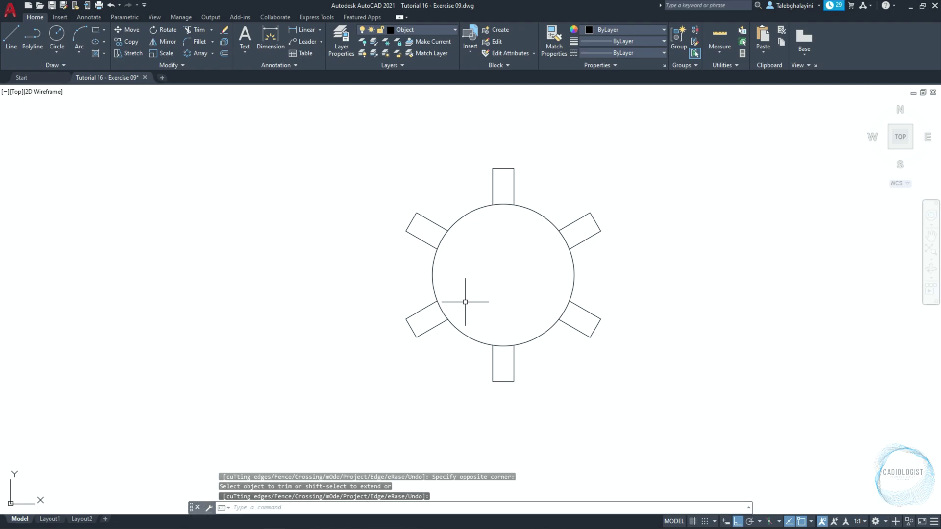
Trim the circle arcs inside the top, upper-left, bottom and lower-right teeth.
type("TR")
key("Return")
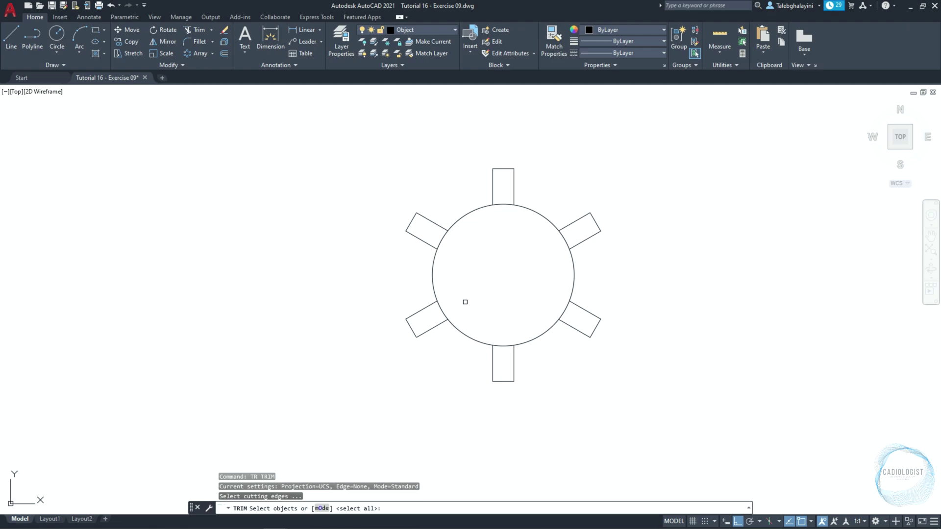
key("space")
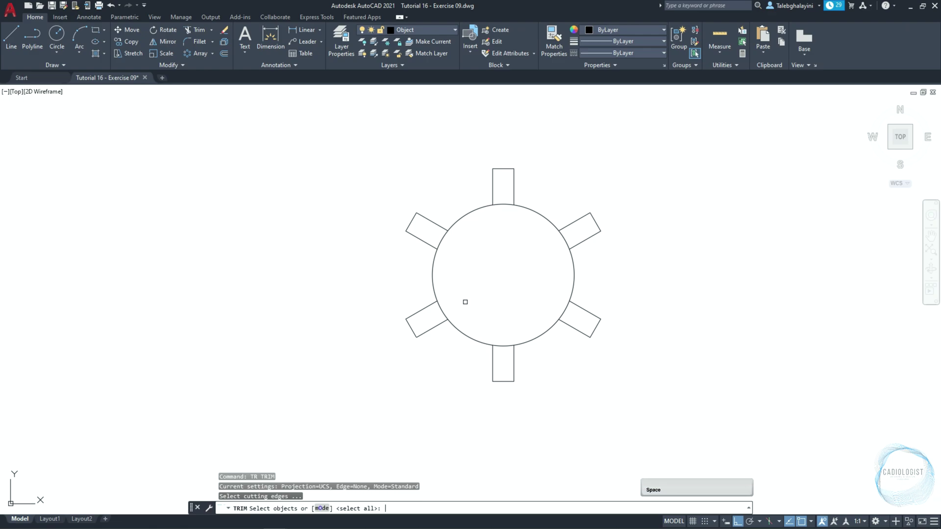
key("space")
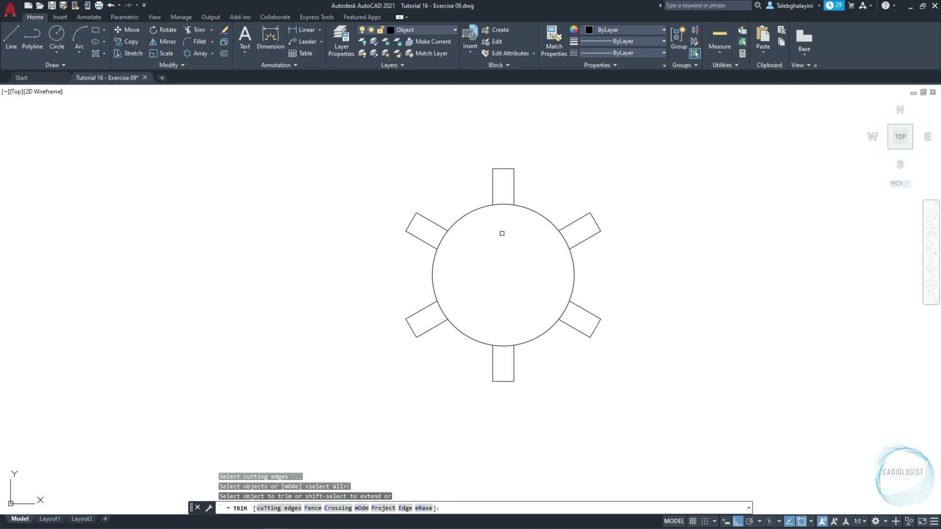
left_click(505, 205)
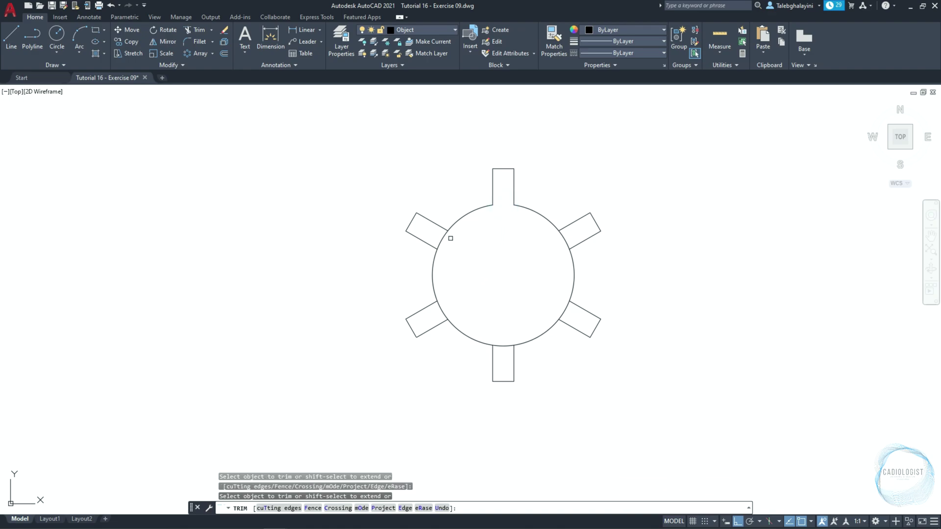
left_click(444, 237)
left_click(505, 345)
left_click(563, 314)
key("Return")
Join all the gear outline pieces into one polyline.
left_click(344, 129)
left_click(703, 447)
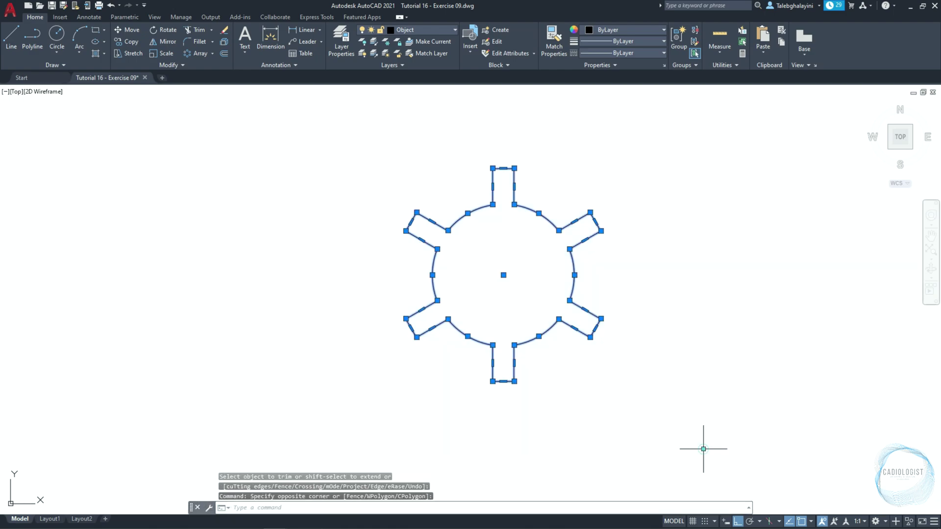
type("J")
key("Return")
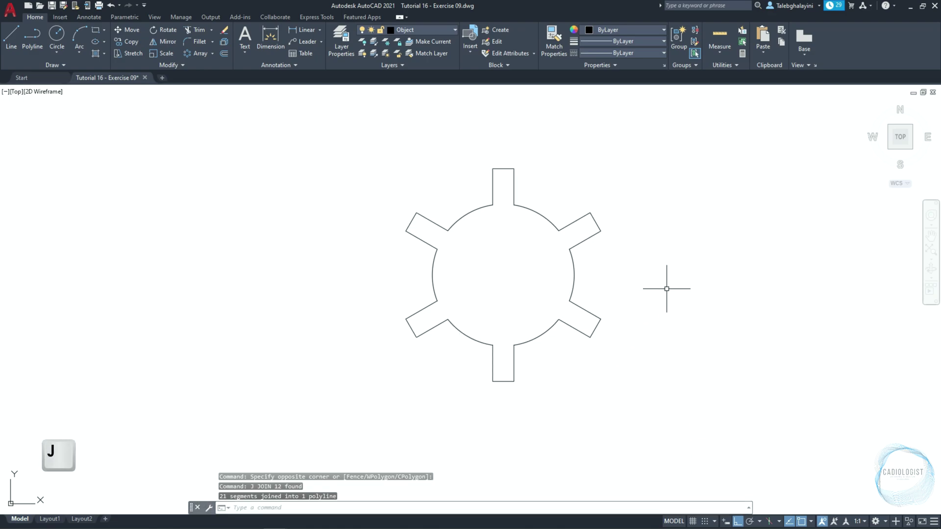
Draw a radius 25 circle centred on the gear's centre.
type("c")
key("Return")
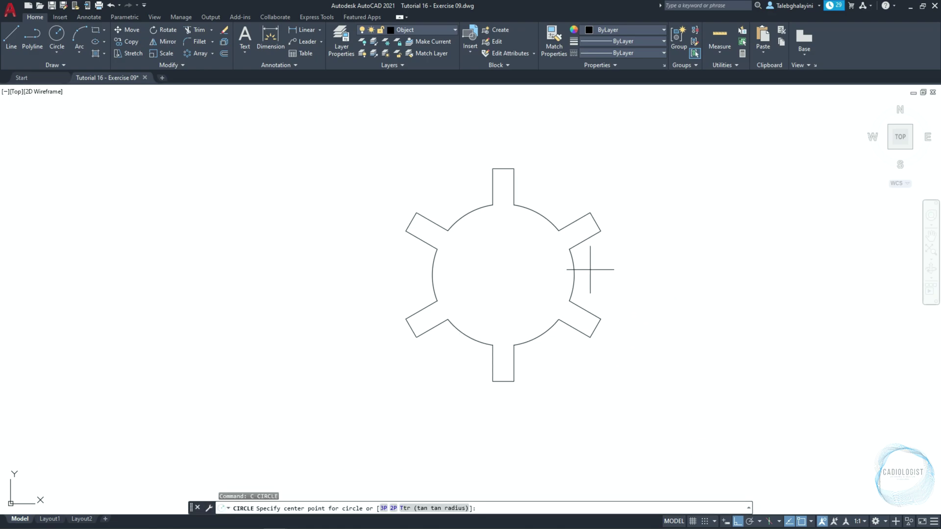
left_click(503, 274)
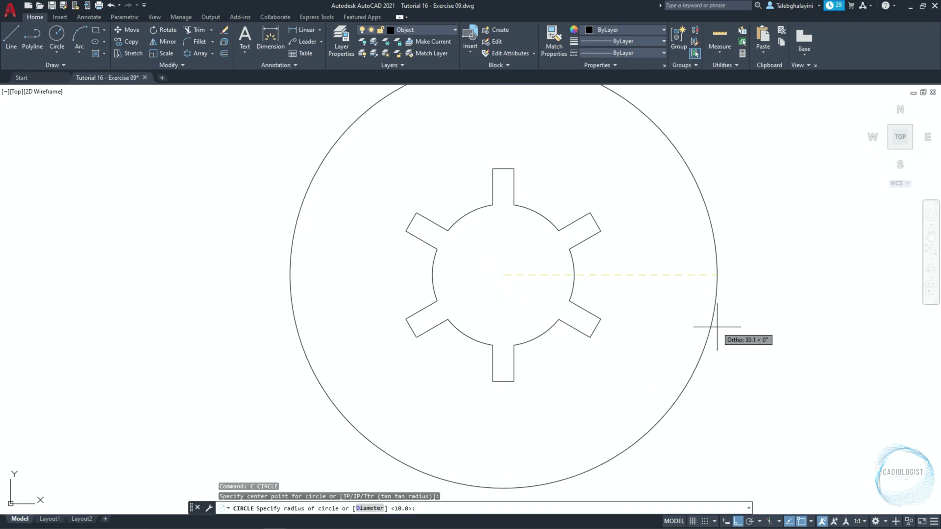
type("25")
key("Return")
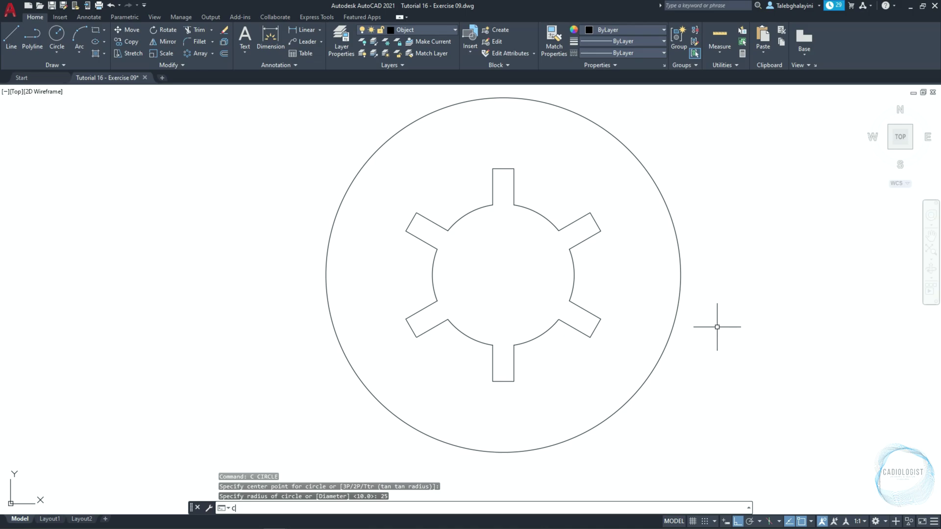
Draw a radius 4 circle centred on the outer circle's top.
key("Return")
scroll(717, 327, "down", 2)
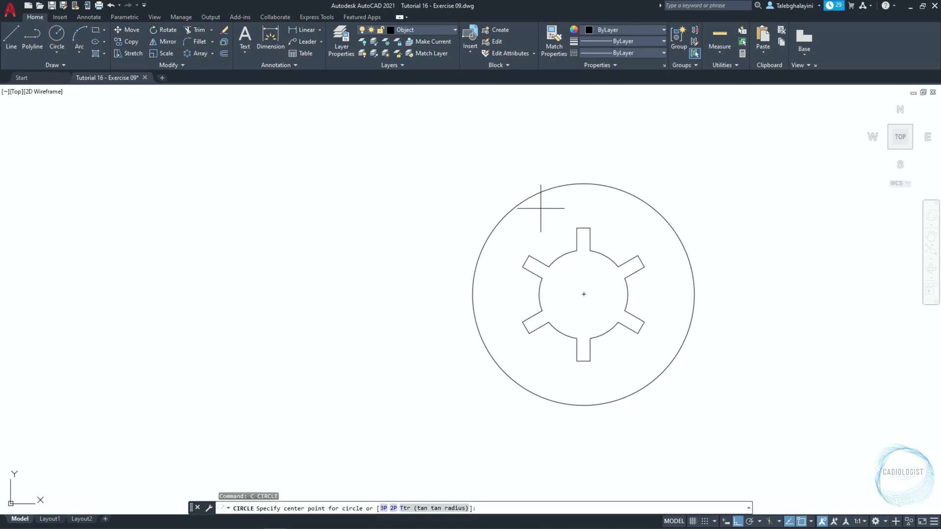
left_click(583, 184)
type("4")
key("Return")
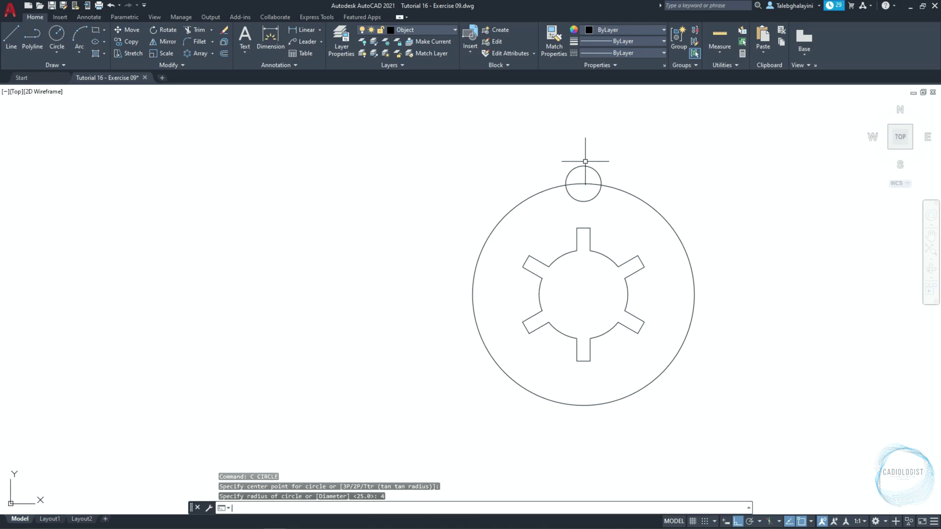
Polar-array the small circle into 8 copies around the big circle's centre.
left_click(584, 166)
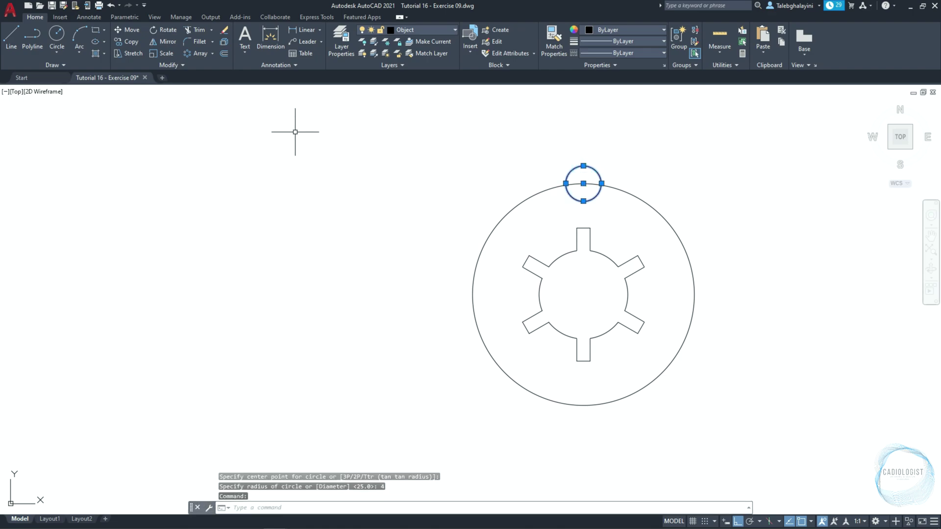
left_click(199, 53)
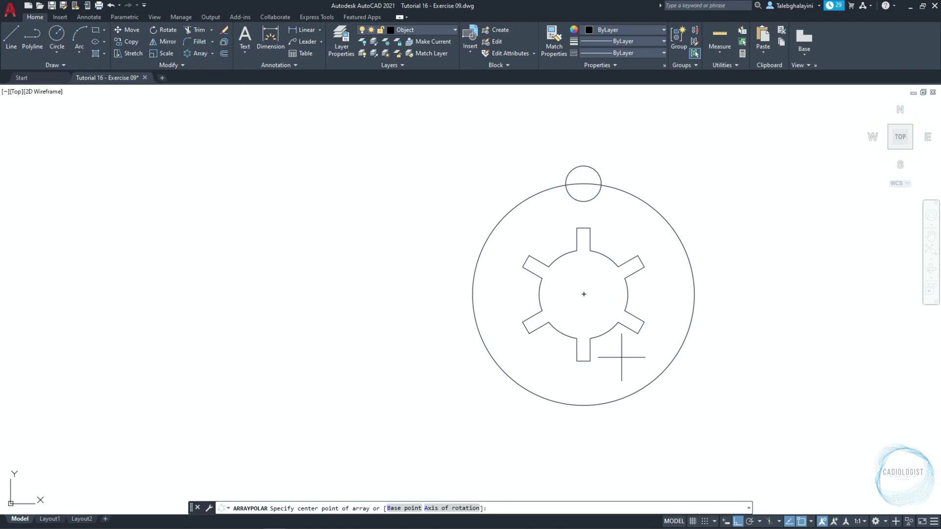
left_click(583, 294)
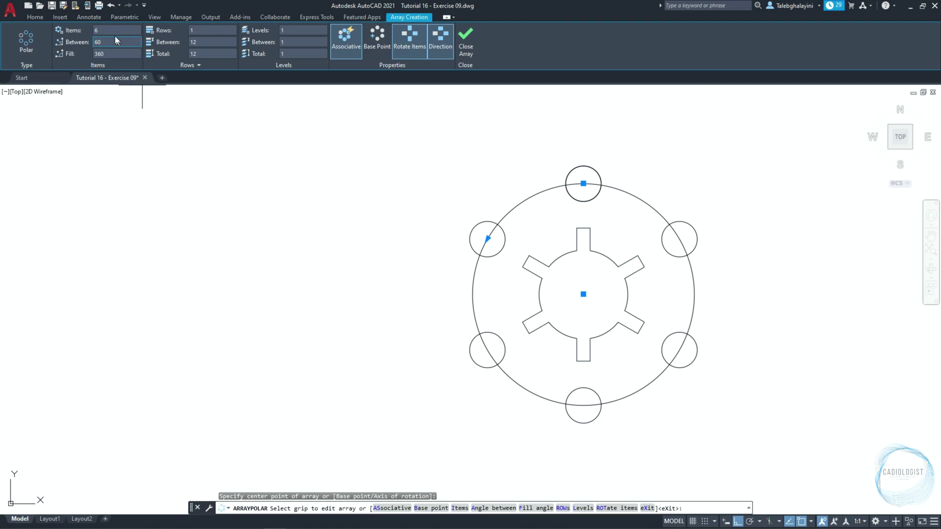
left_click(111, 30)
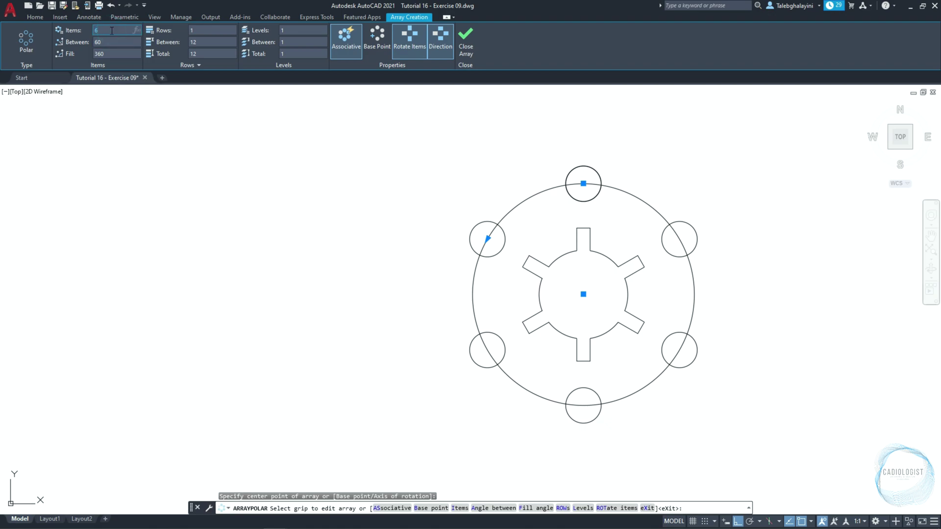
type("8")
key("Return")
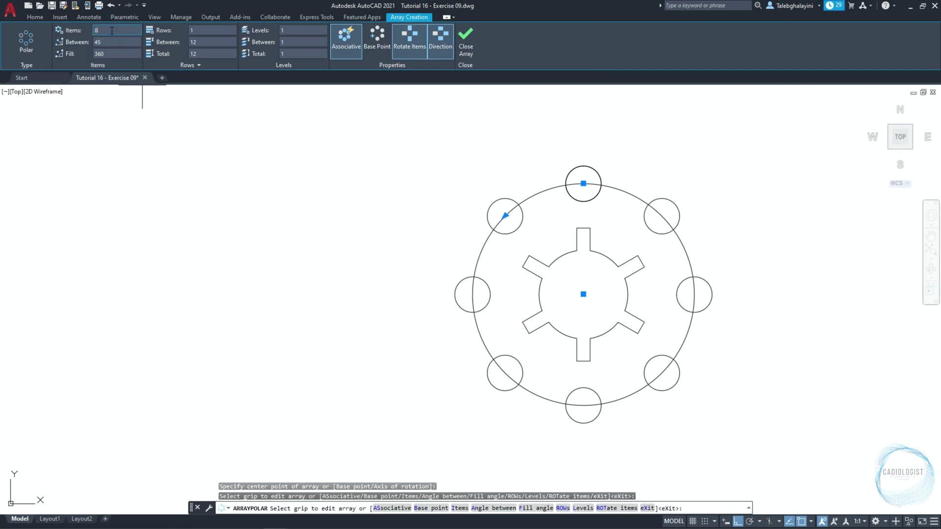
left_click(468, 42)
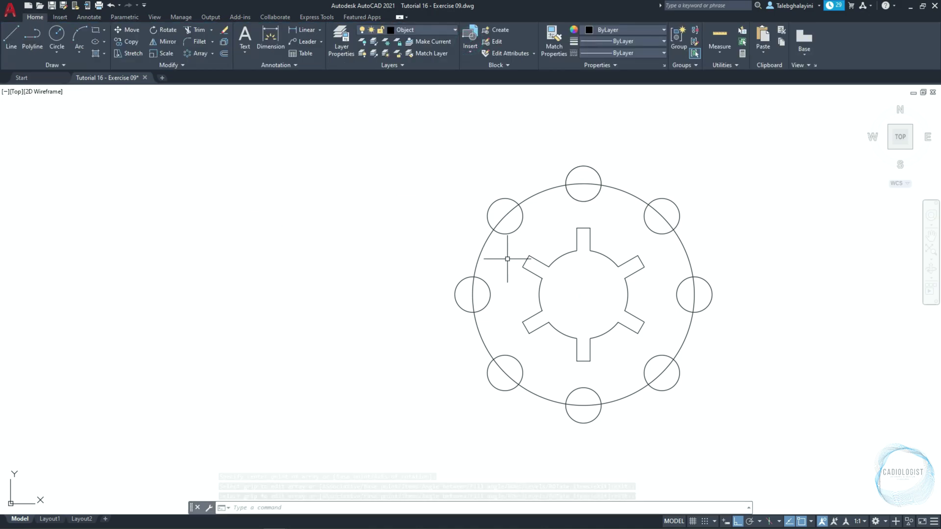
Load the CENTER linetype from acadiso.lin through the LT linetype manager.
type("LT")
key("Return")
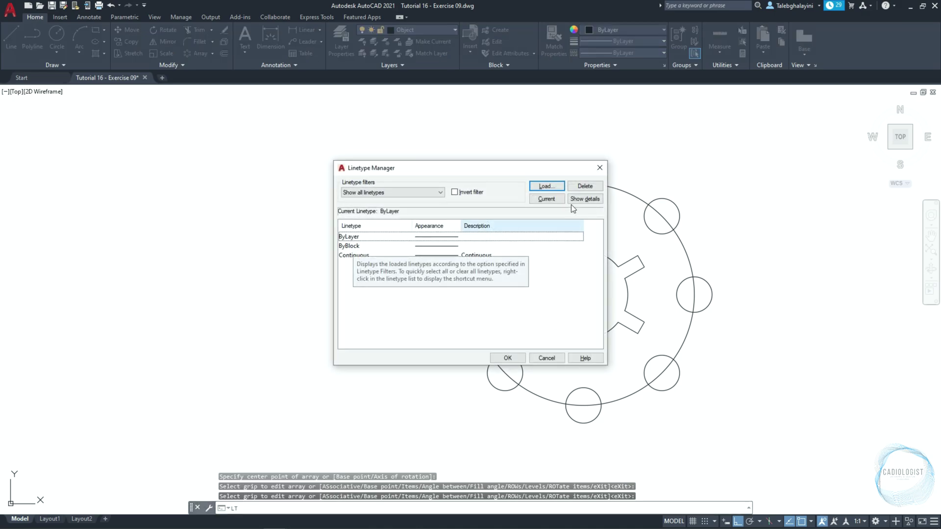
left_click(557, 188)
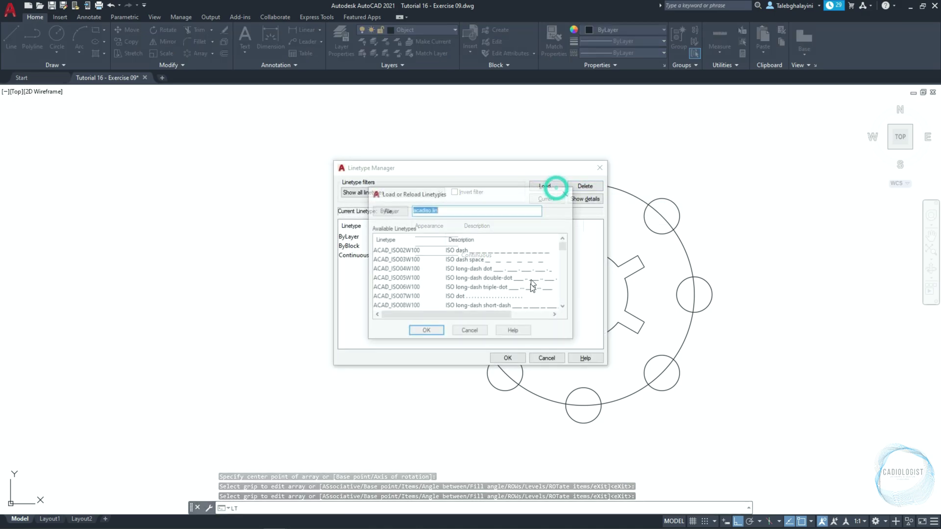
scroll(497, 276, "down", 2)
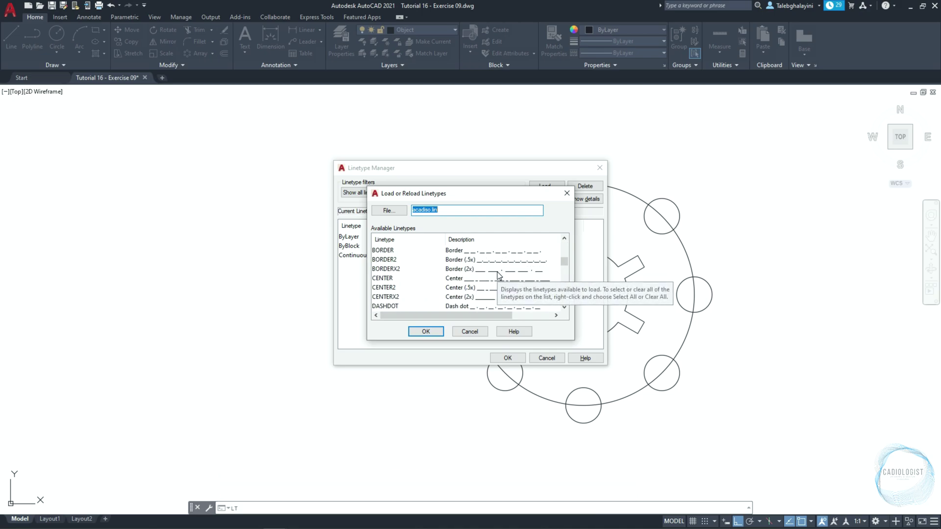
left_click(378, 280)
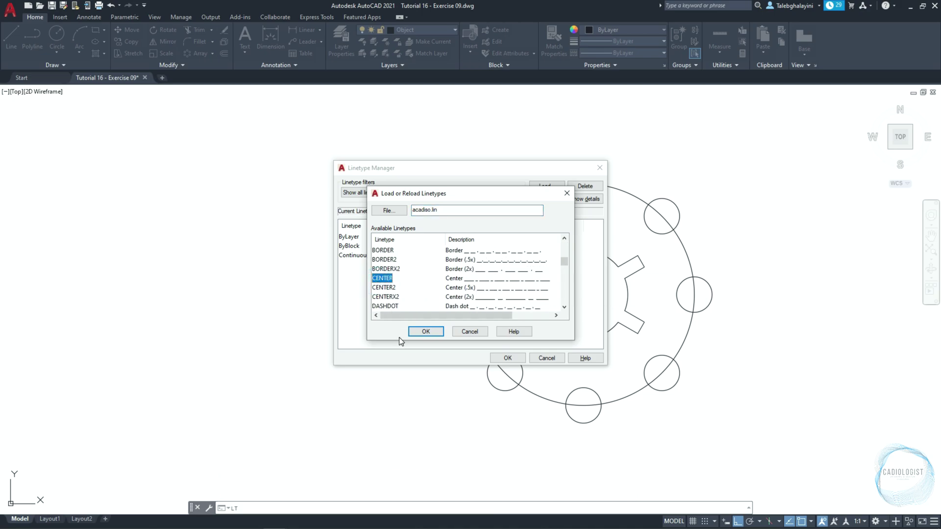
left_click(413, 334)
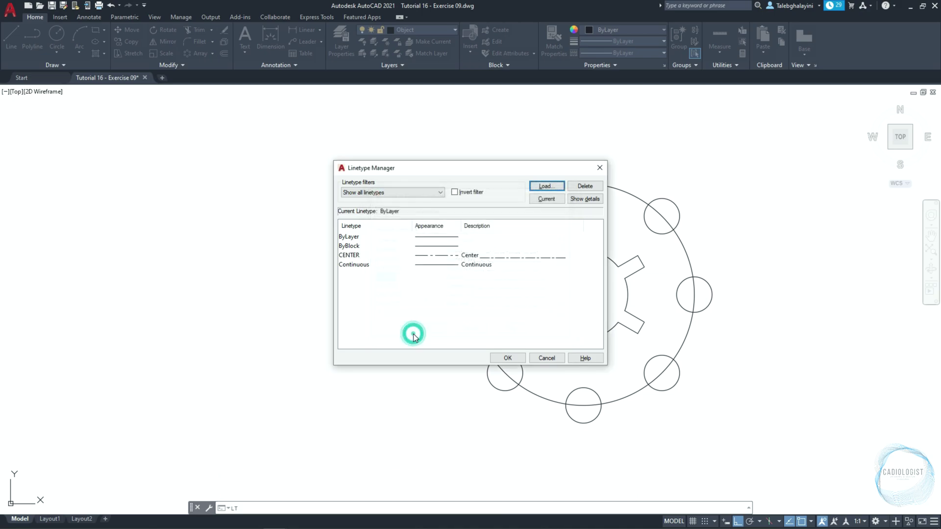
left_click(505, 358)
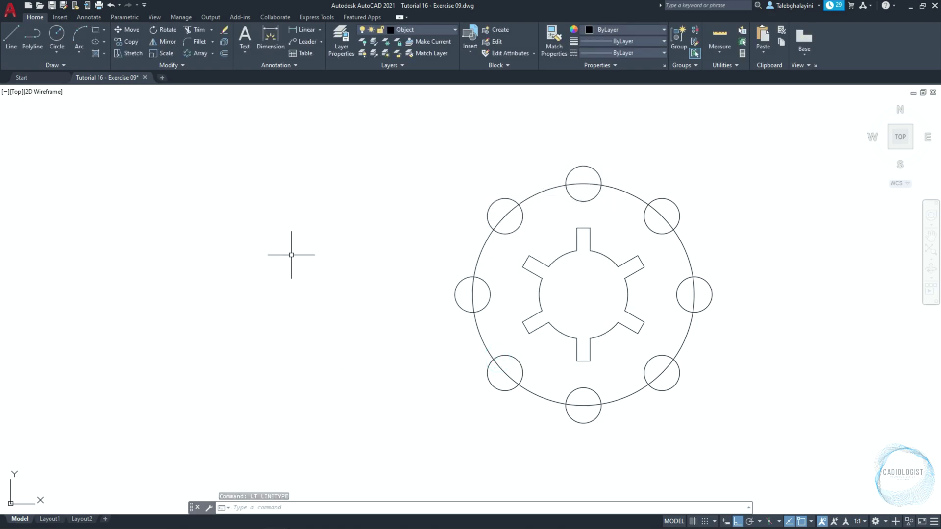
Give the radius-25 outer circle the CENTER linetype with linetype scale 0.1.
left_click(481, 248)
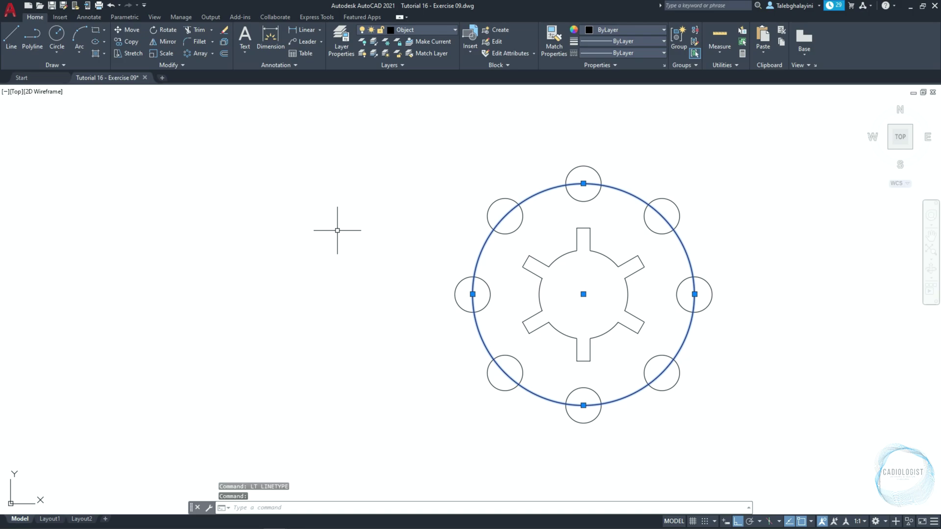
key("ctrl+1")
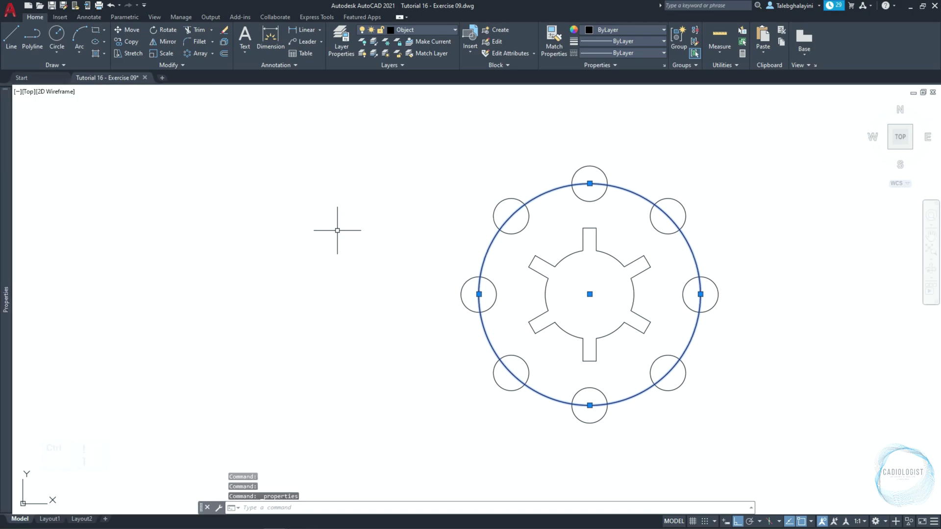
left_click(153, 140)
left_click(158, 164)
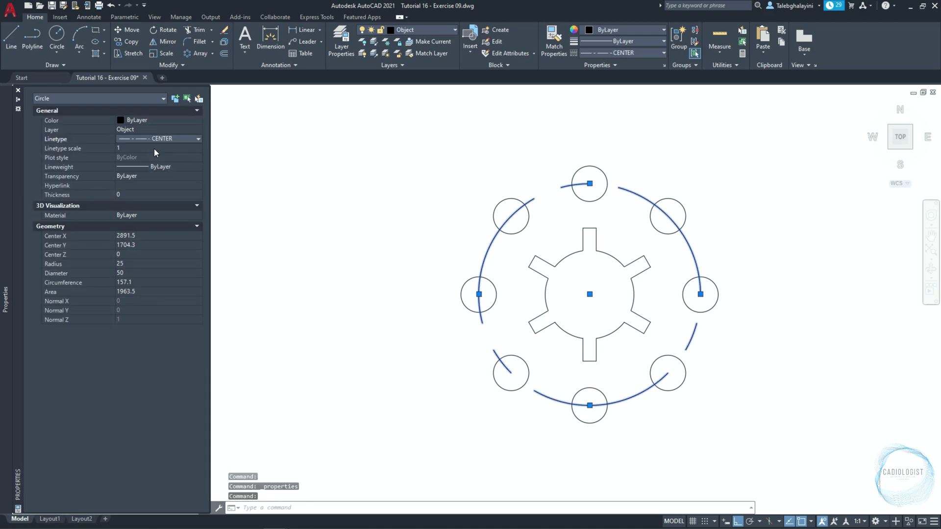
left_click(154, 148)
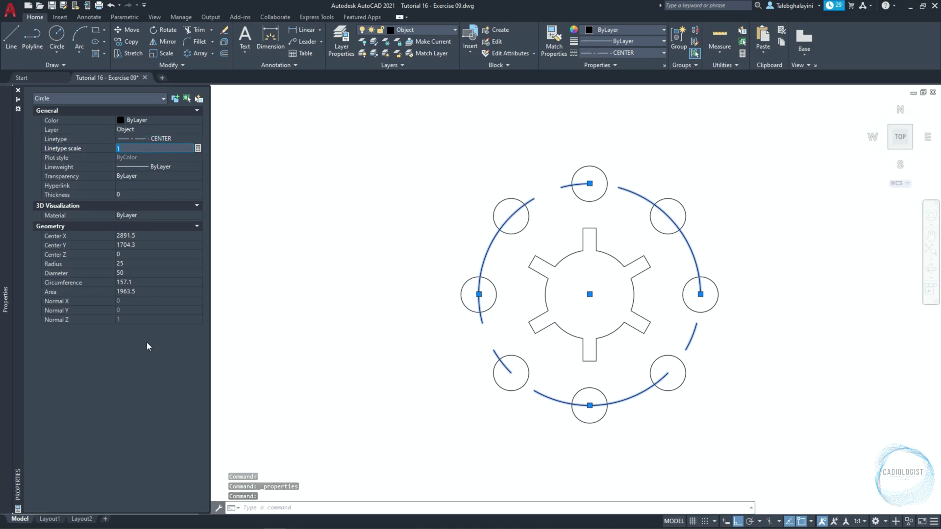
type("0.1")
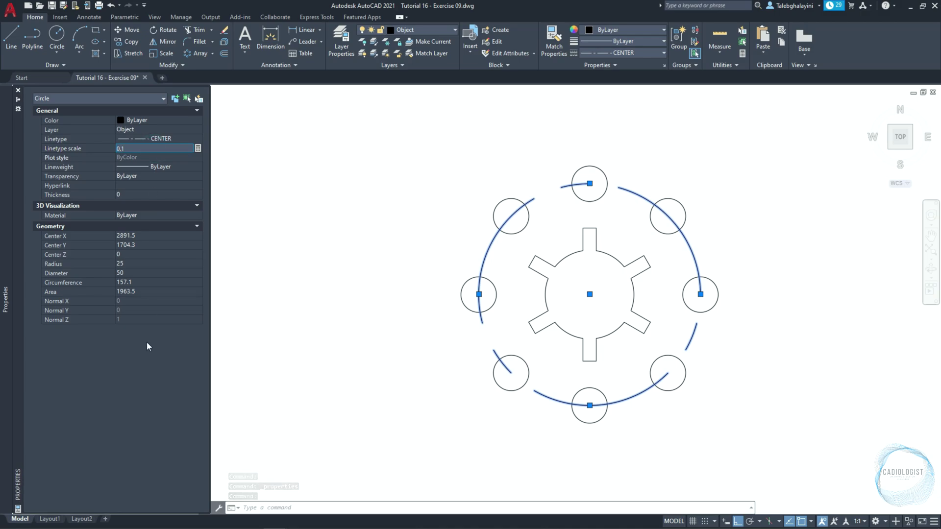
key("Return")
scroll(567, 315, "up", 2)
key("Escape")
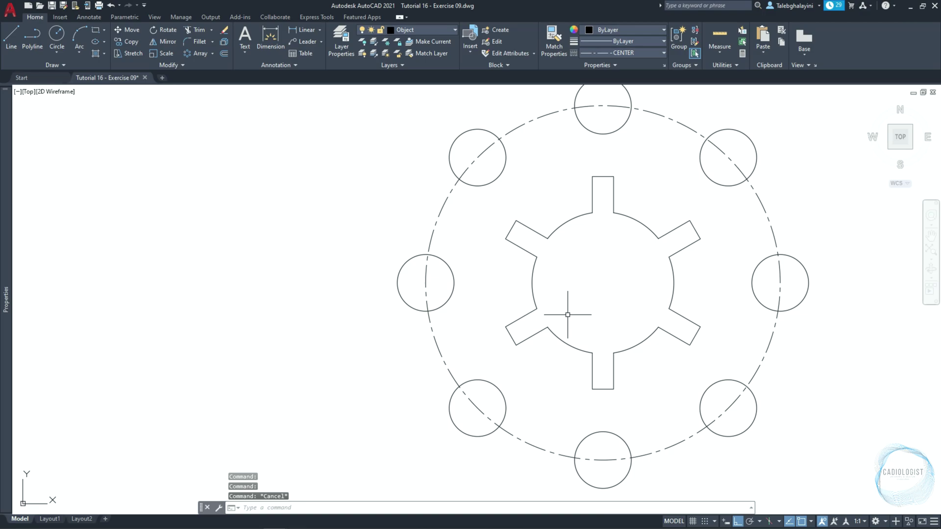
Offset the dashed circle 15 units outward to make a larger dash-dot circle.
type("o")
key("Return")
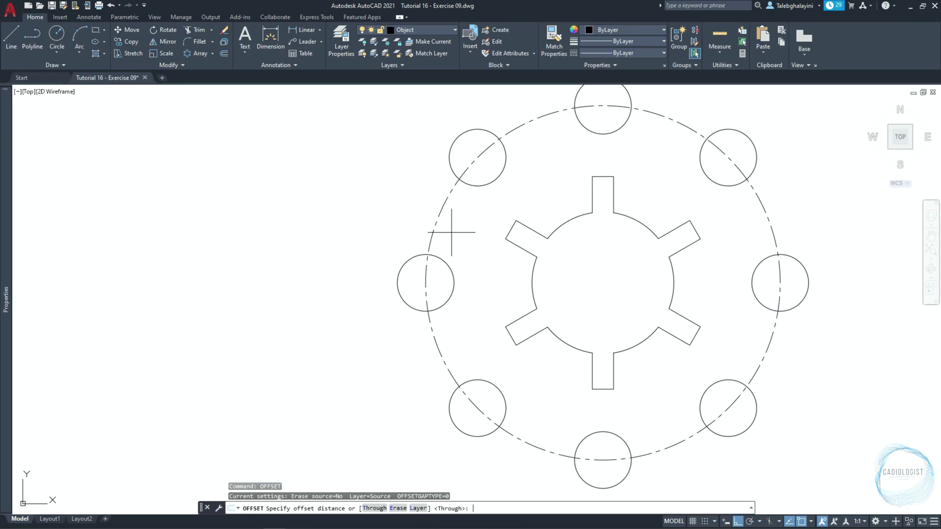
key("Return")
left_click(437, 218)
left_click(370, 213)
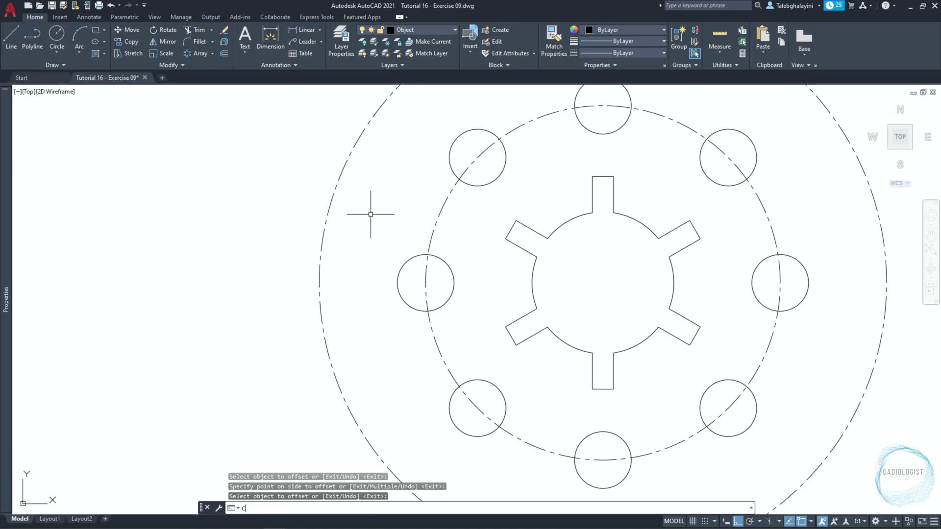
Draw a radius-5 circle centred on the new circle's top quadrant.
type("c")
key("Return")
scroll(374, 213, "down", 4)
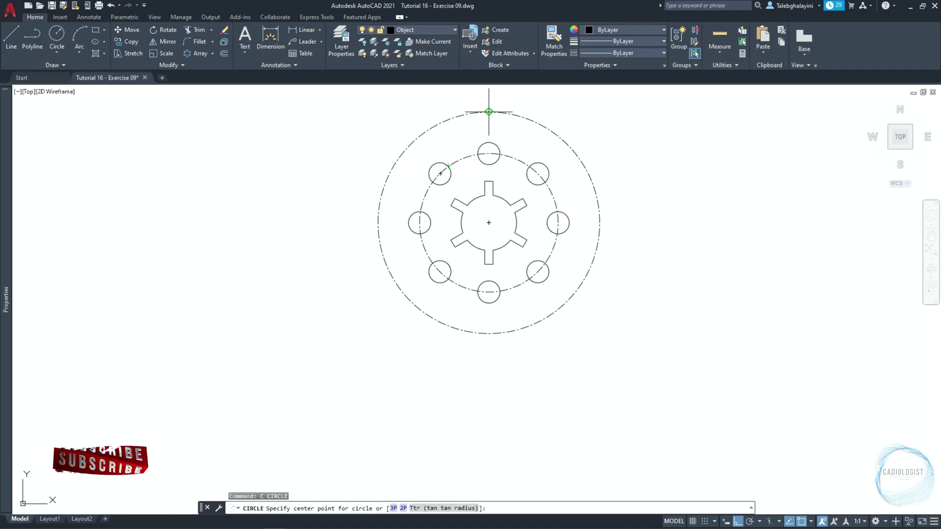
left_click(488, 111)
type("5")
key("Return")
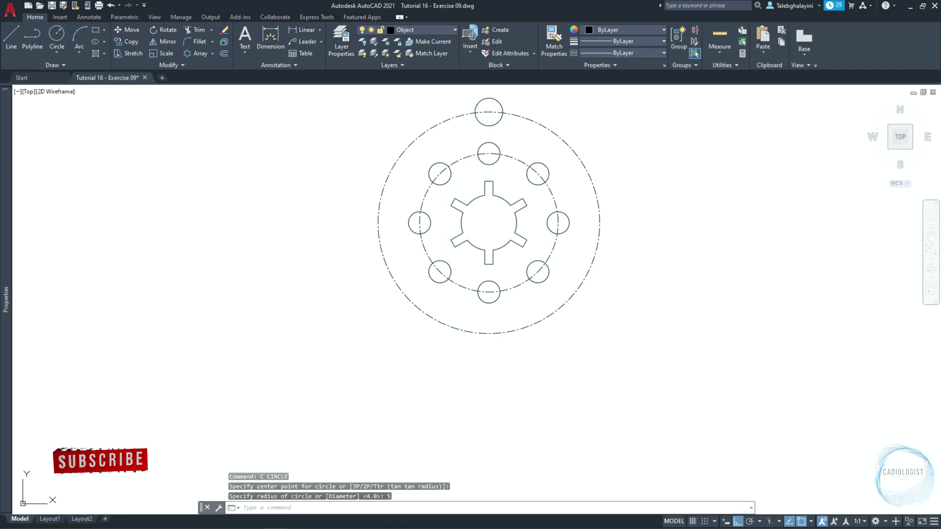
Polar-array the small circle 16 times around the gear centre.
middle_click_drag(489, 223, 461, 298)
left_click(460, 175)
left_click(199, 51)
left_click(460, 298)
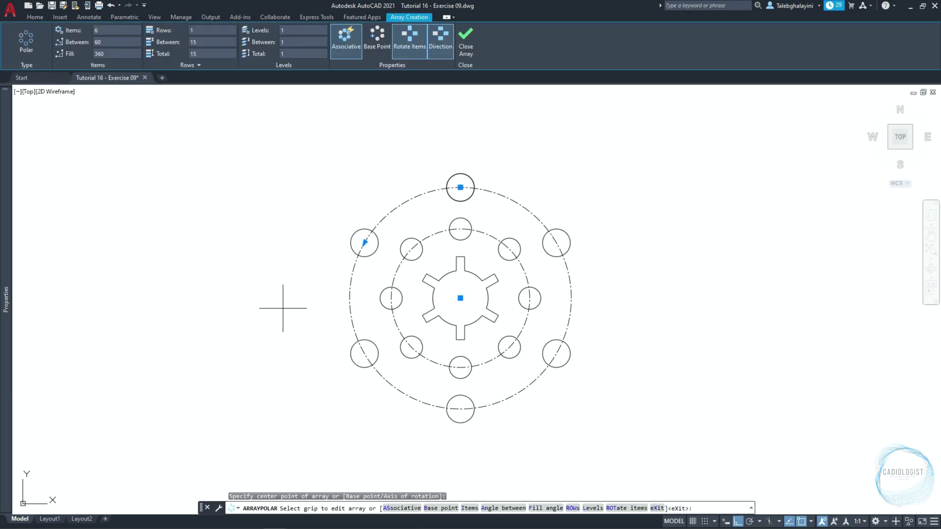
left_click(95, 30)
left_click(468, 44)
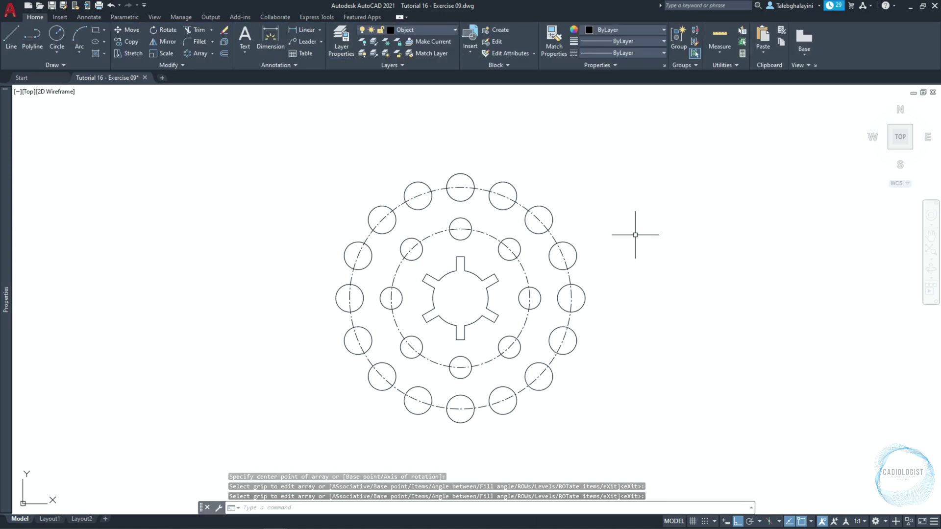
Run Boundary and pick inside the region between the circles, creating three closed polylines.
left_click(104, 53)
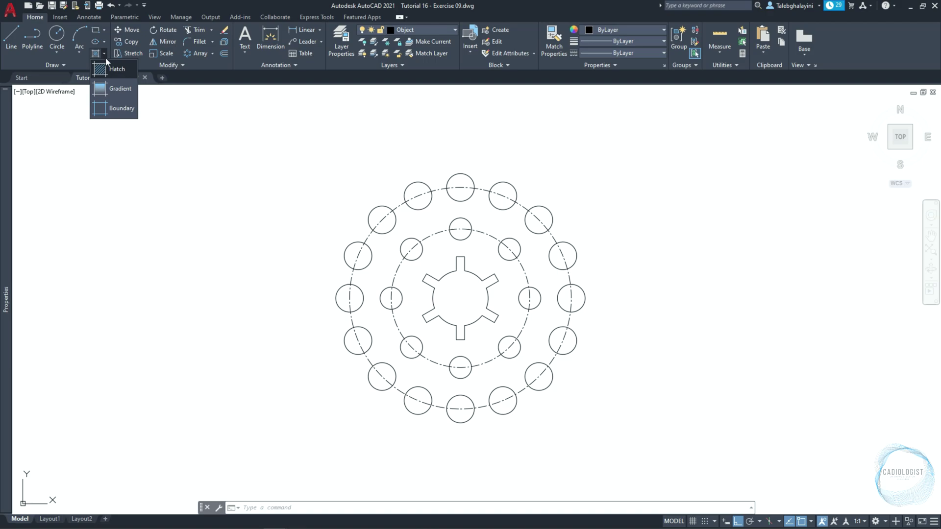
left_click(131, 108)
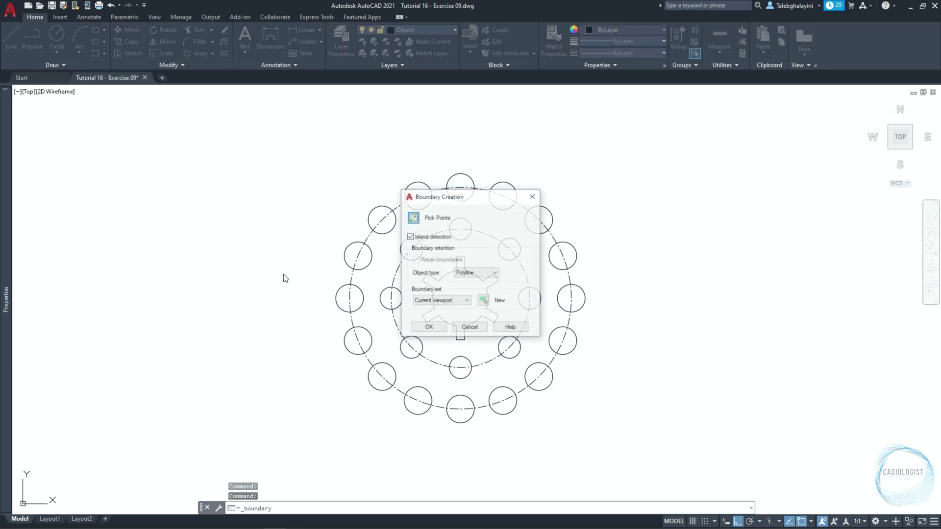
left_click(409, 220)
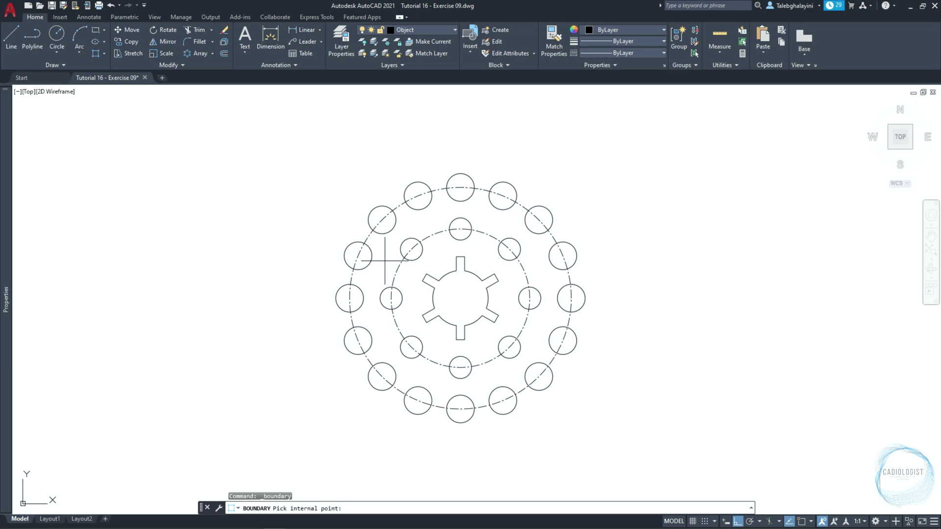
left_click(384, 262)
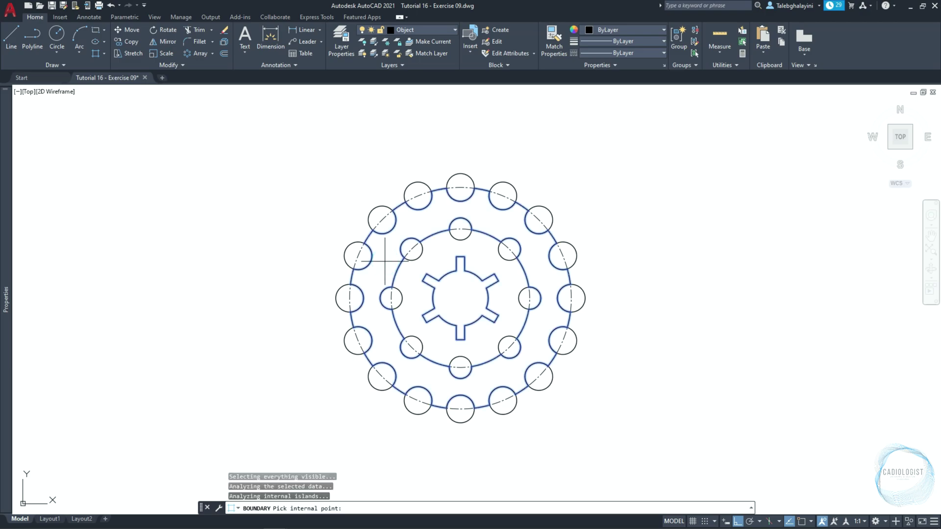
key("Return")
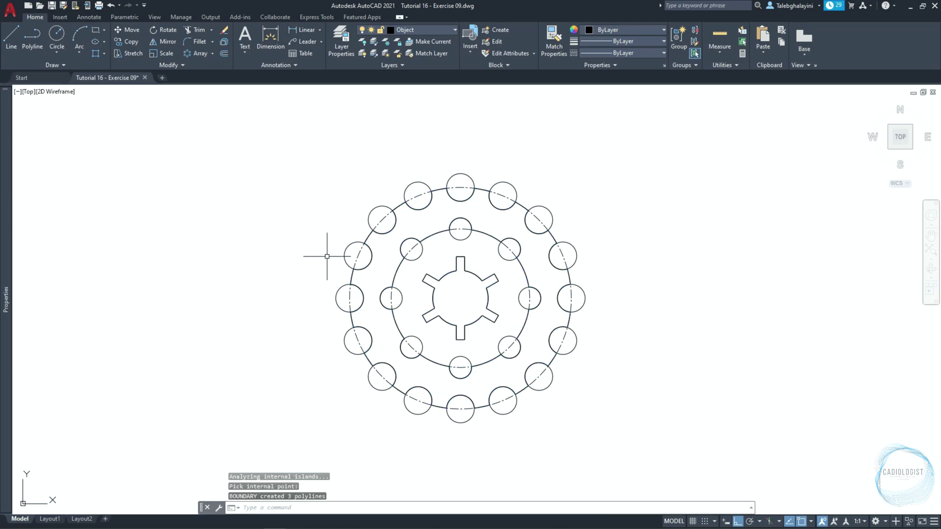
Delete the 16-circle array and the inner boundary outline, leaving the scalloped rim.
left_click(347, 249)
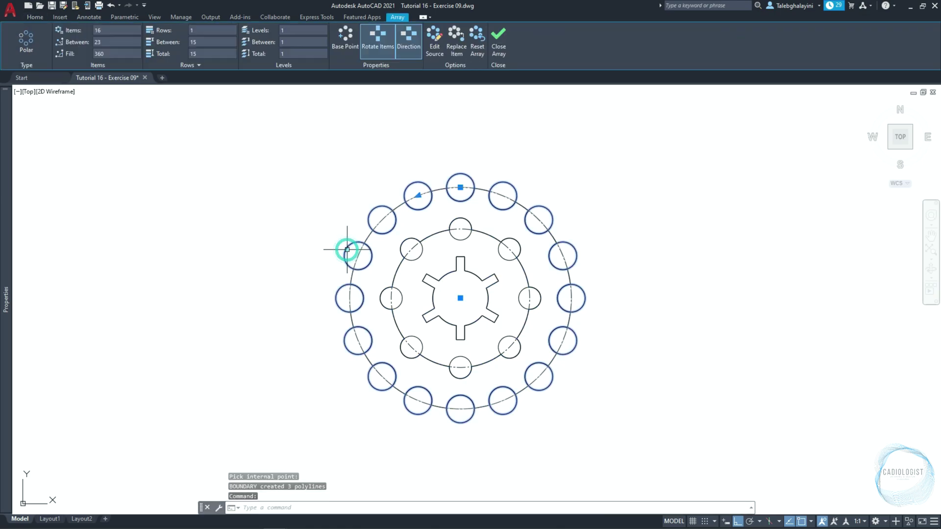
left_click(390, 288)
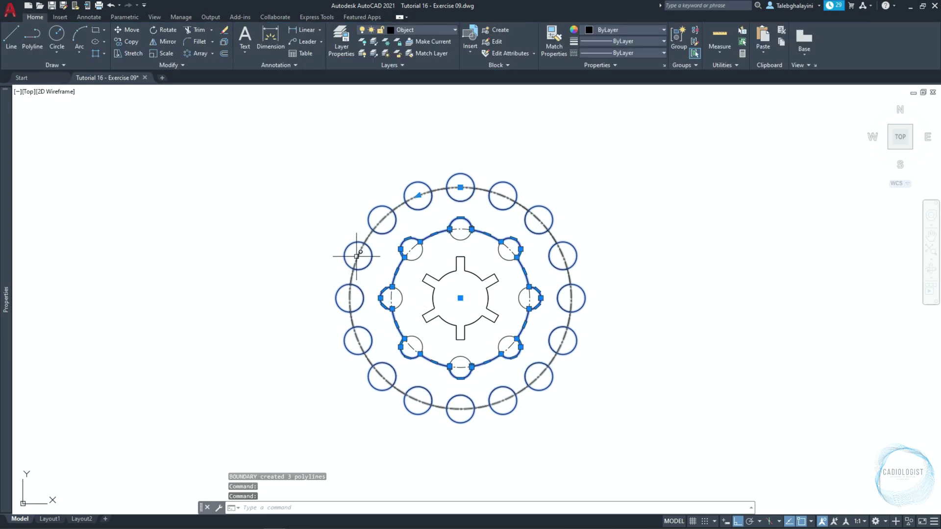
key("Delete")
Offset the dash-dot pitch circle 25 units outward.
type("o")
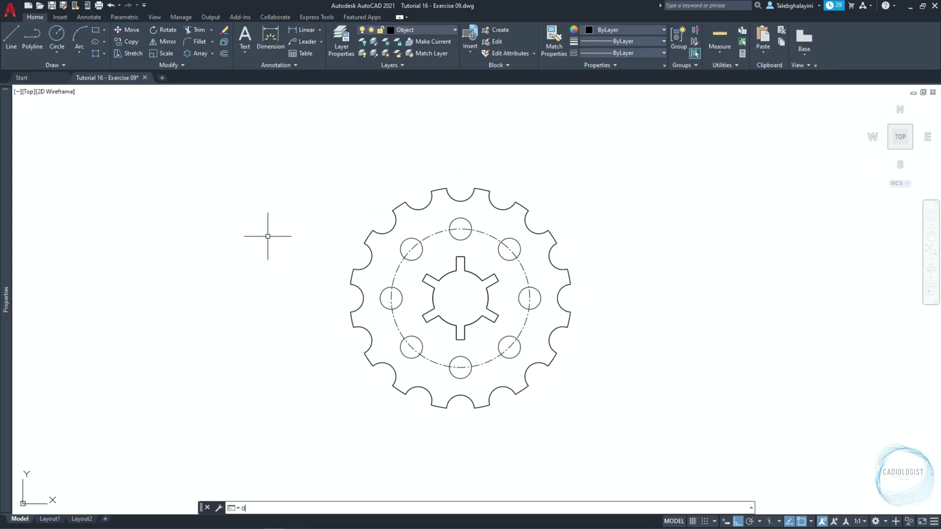
key("Return")
type("25")
key("Return")
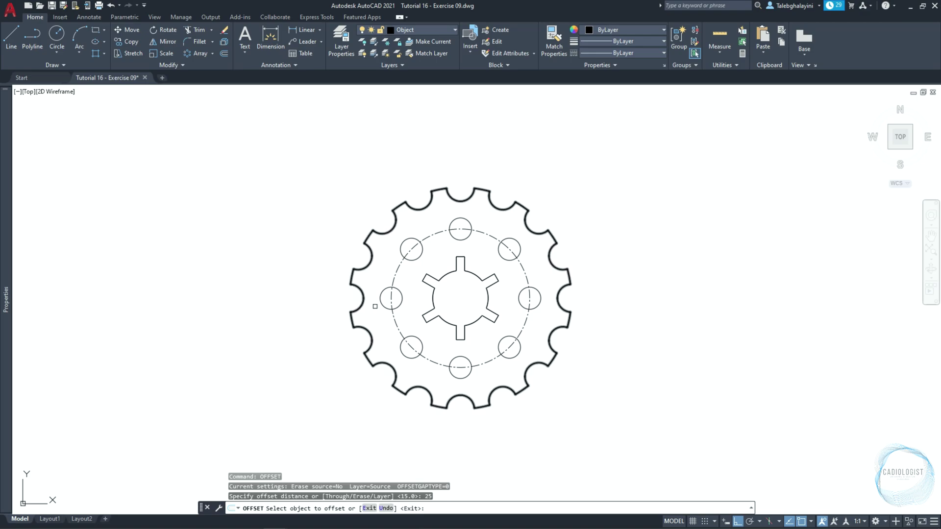
left_click(398, 273)
left_click(295, 291)
key("Escape")
Draw a diagonal construction line through the gear centre.
type("xl")
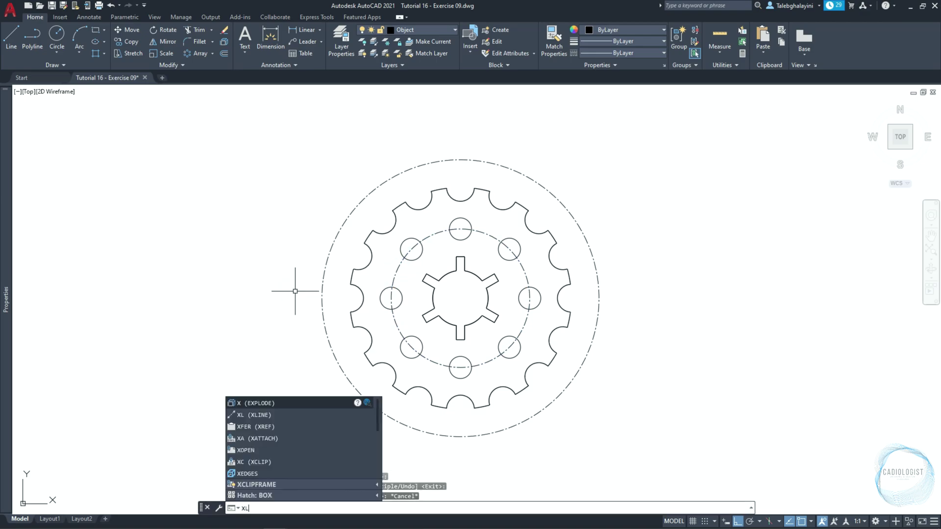
key("Return")
left_click(460, 298)
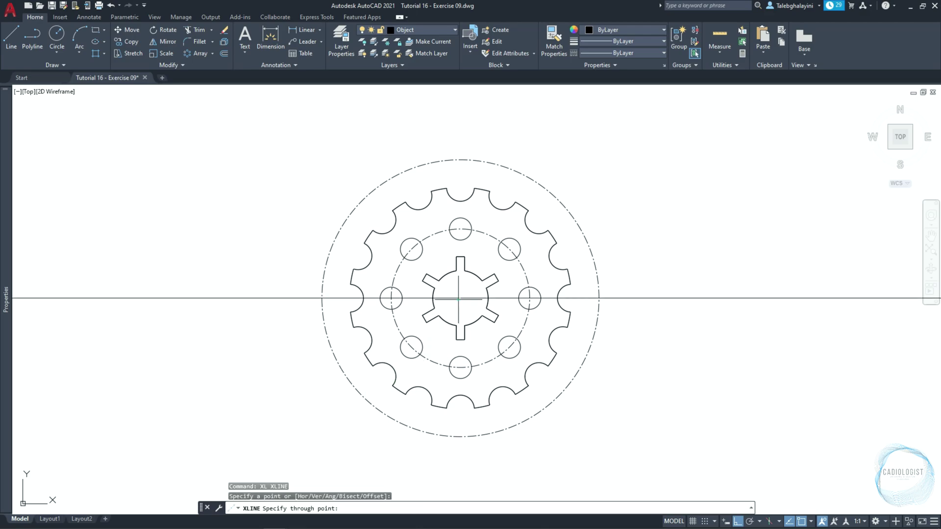
left_click(359, 340)
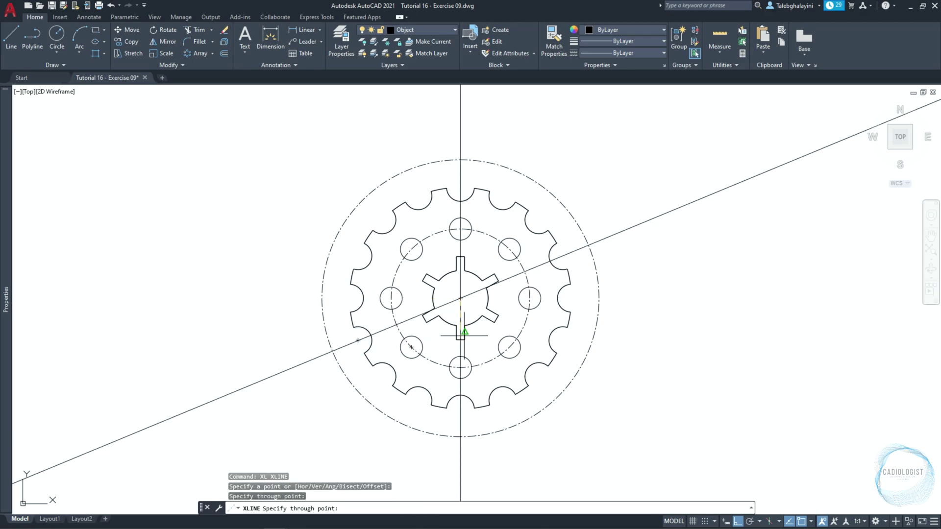
key("Return")
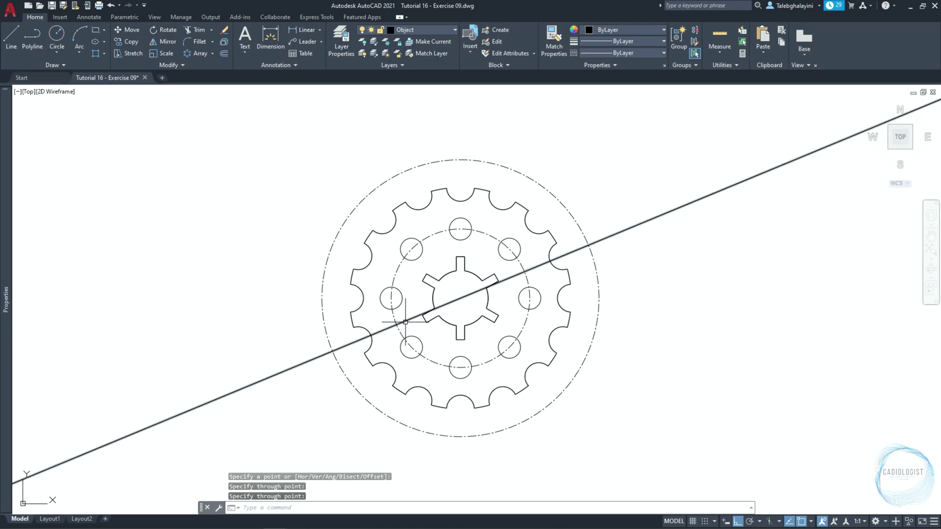
Mirror the diagonal construction line about the vertical axis through the centre, keeping the original.
left_click(405, 322)
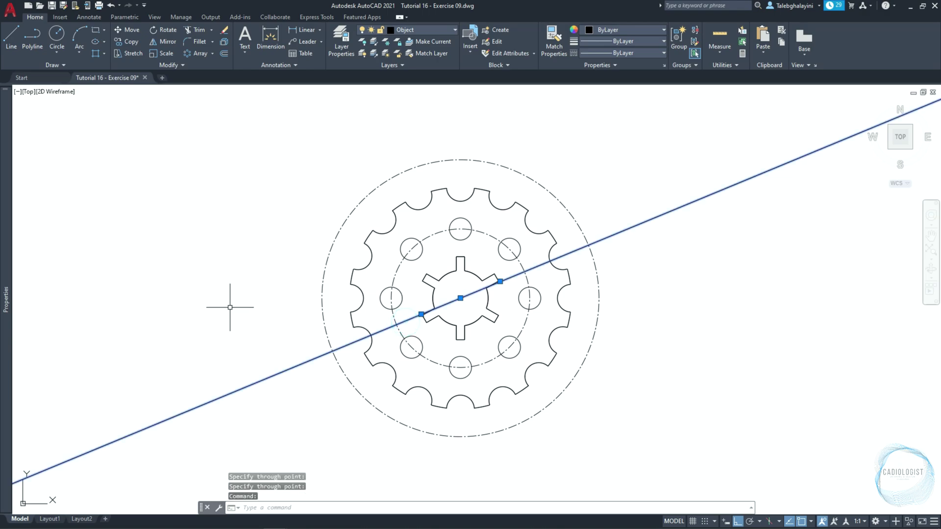
left_click(165, 42)
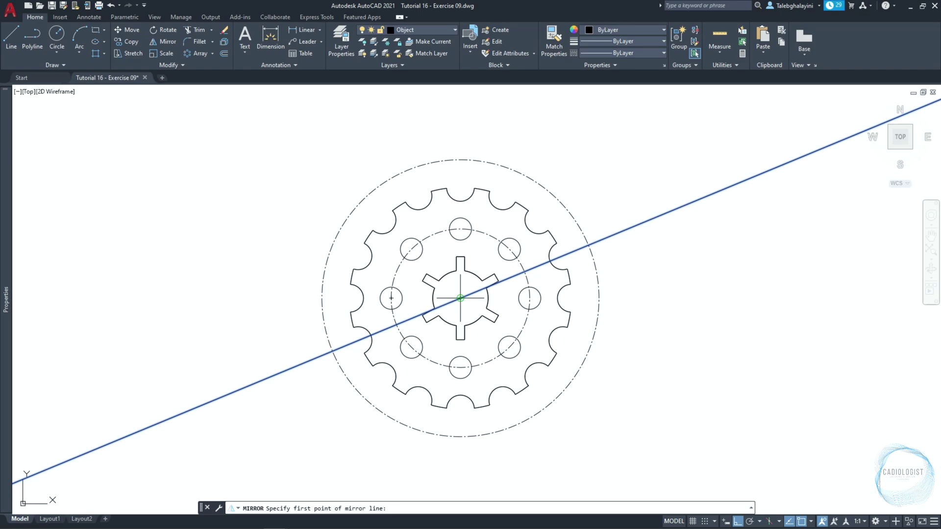
left_click(460, 298)
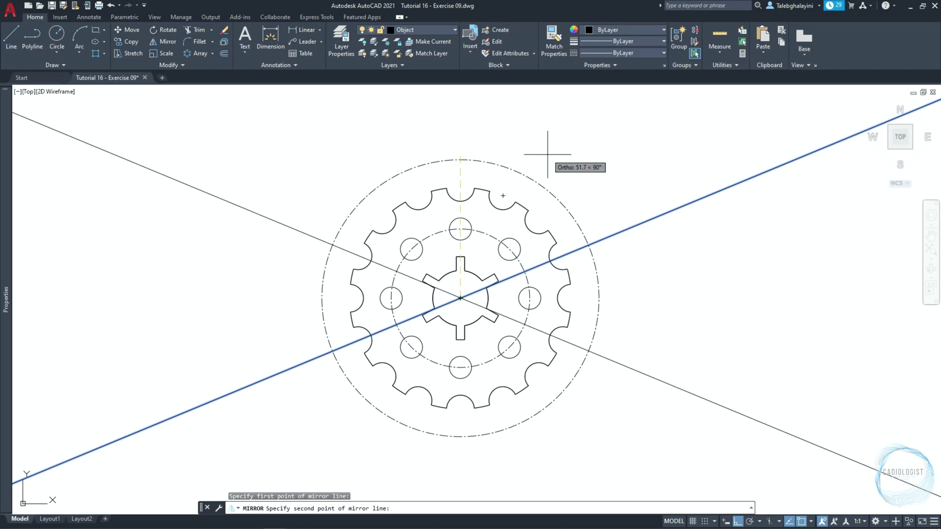
left_click(458, 126)
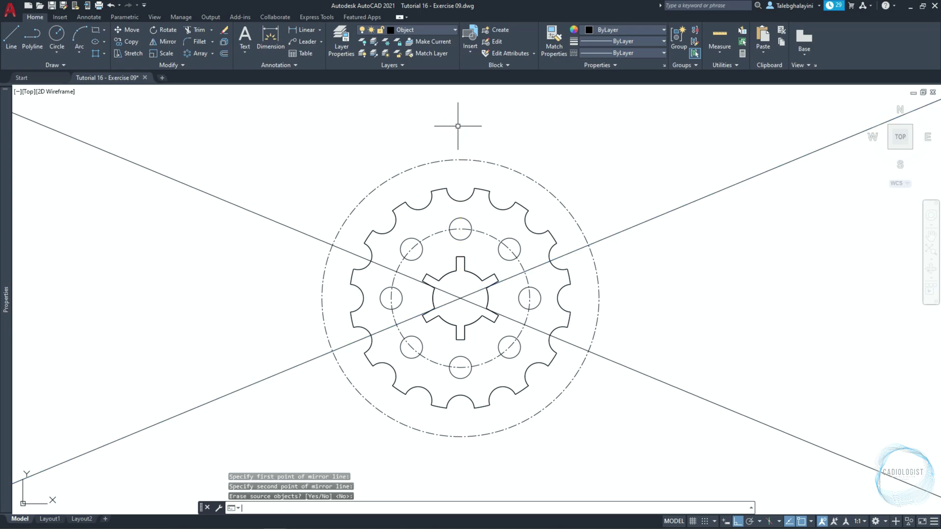
key("Return")
Trim the left and upper parts of the outer dash-dot circle between the two construction lines.
left_click(272, 201)
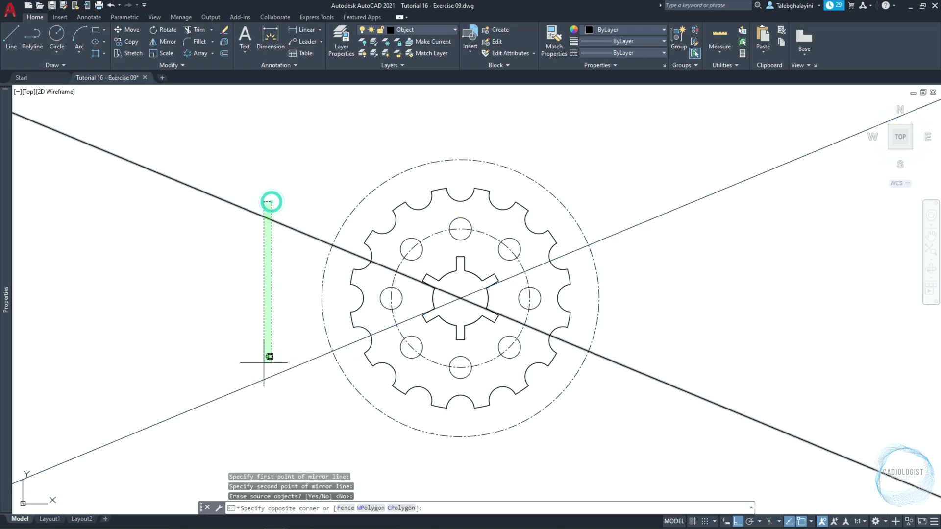
left_click(250, 385)
type("tr")
key("Return")
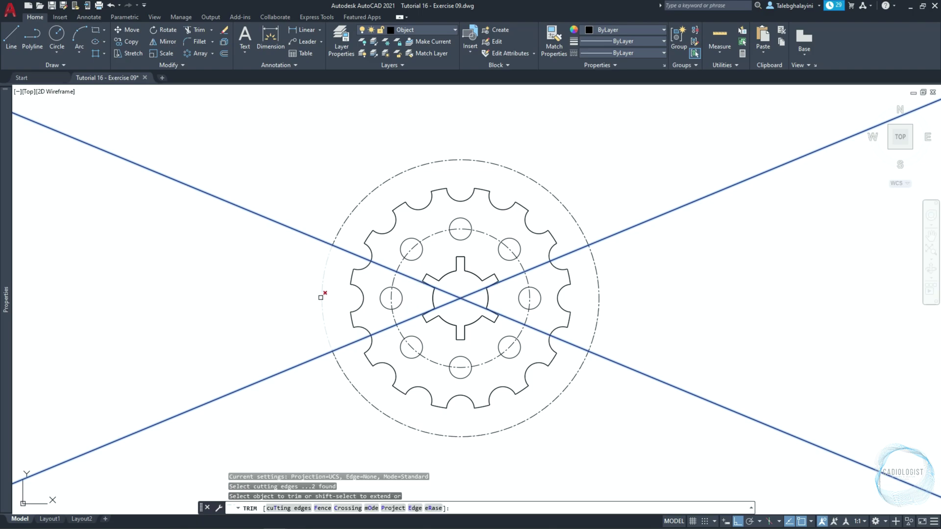
left_click(321, 298)
left_click(370, 197)
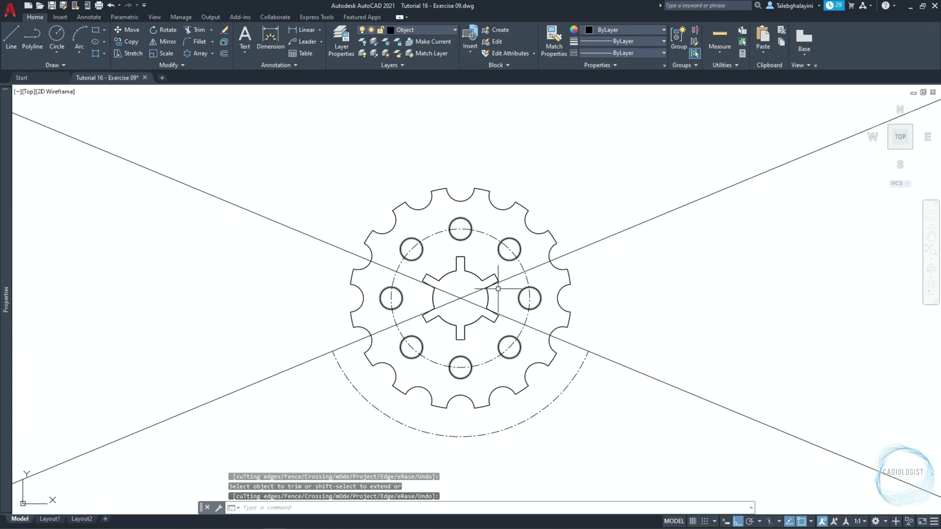
left_click(205, 184)
Erase the two construction lines and draw a radius-5 circle at the arc's left end.
left_click(183, 413)
key("Return")
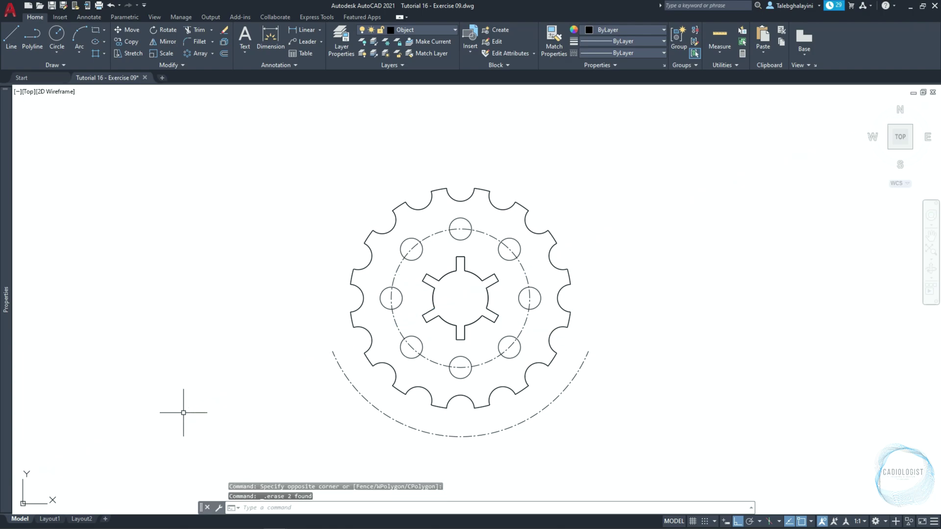
key("Escape")
type("c")
key("Return")
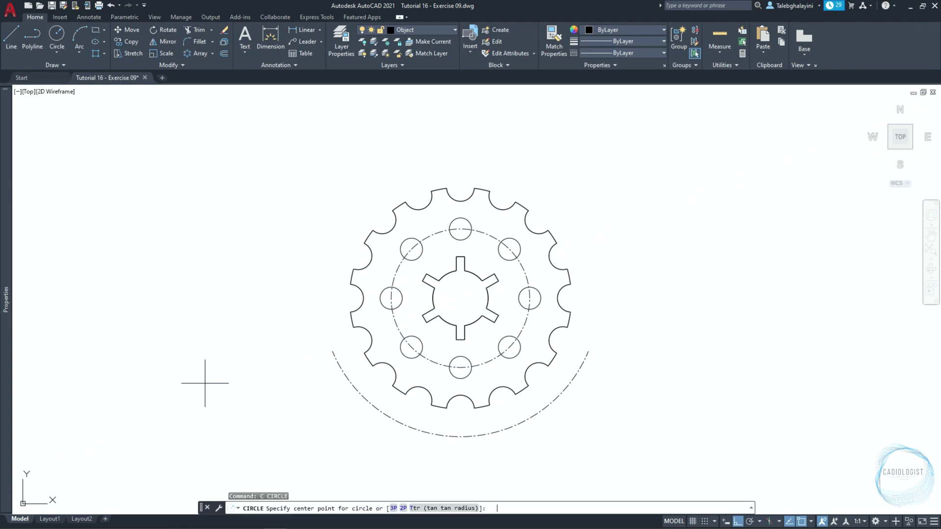
left_click(333, 351)
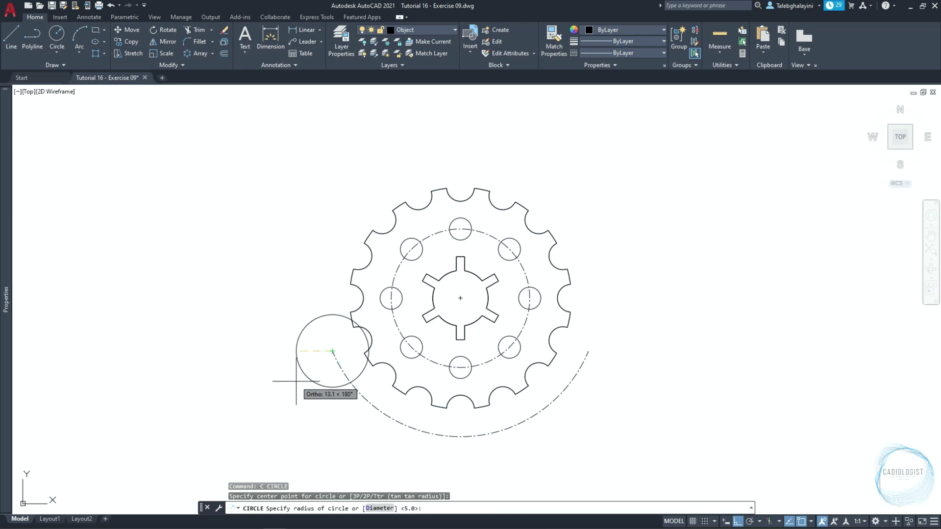
key("Return")
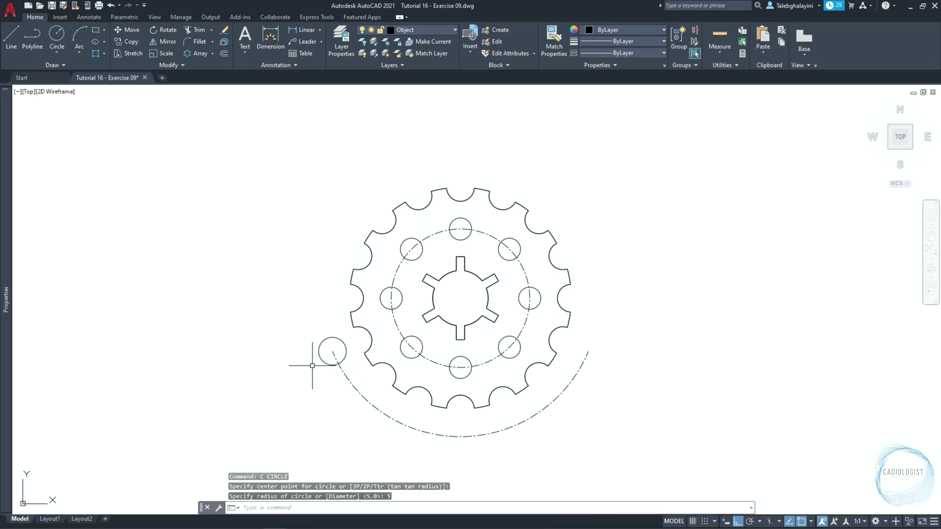
Path-array the small circle along the lower dash-dot arc into 7 evenly spaced copies.
left_click_drag(328, 352, 216, 174)
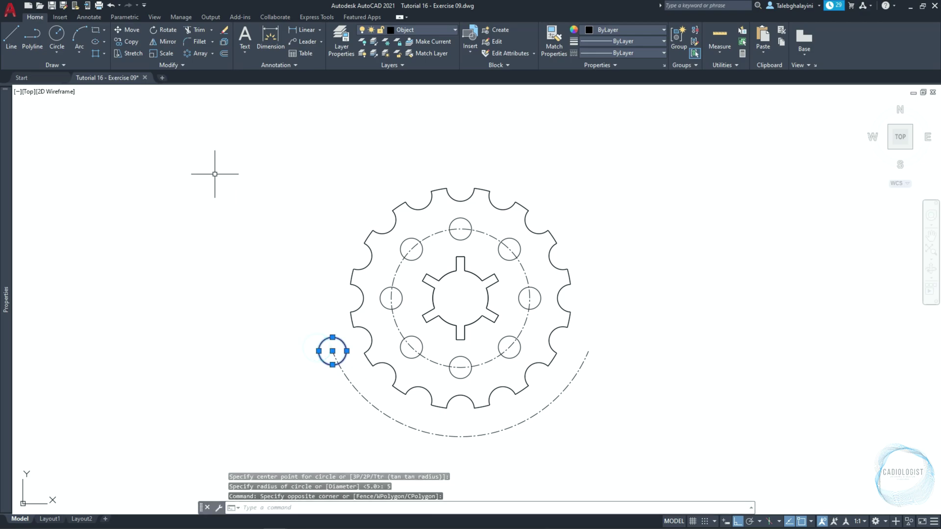
left_click(212, 53)
left_click(206, 87)
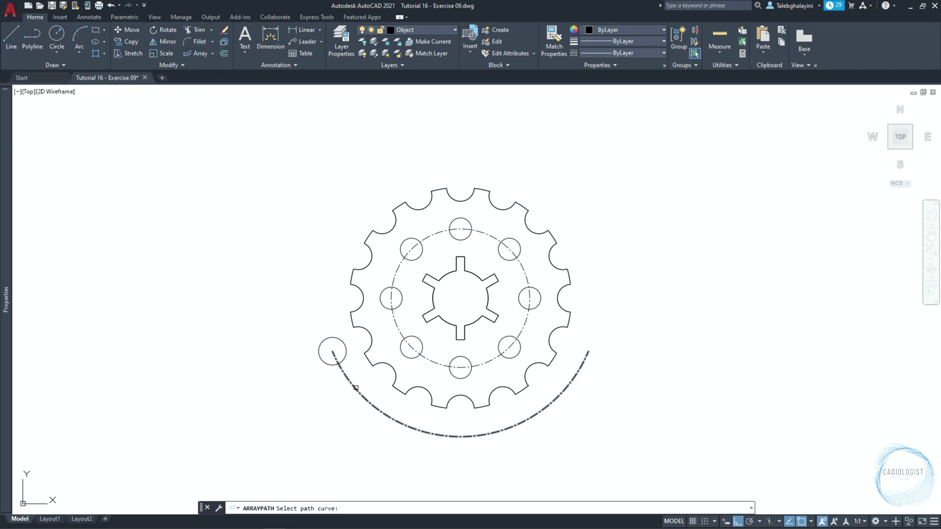
left_click(348, 406)
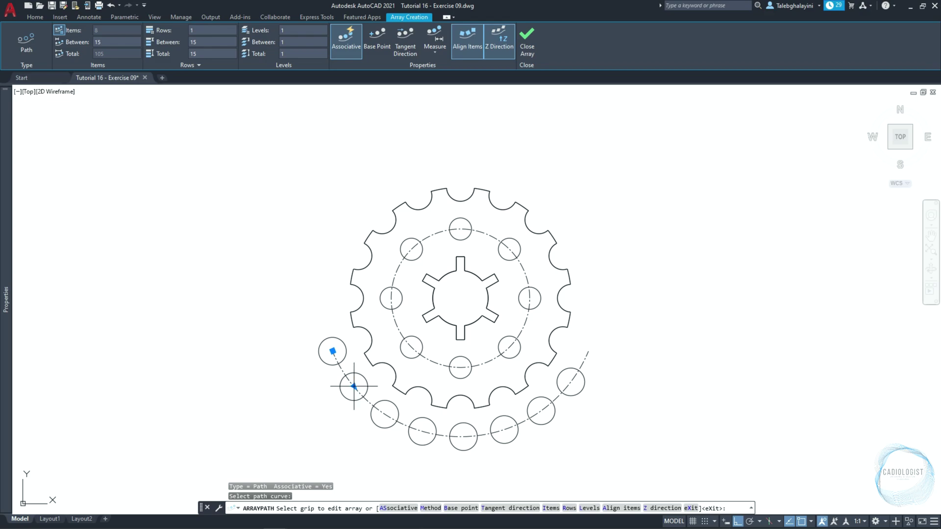
left_click(353, 387)
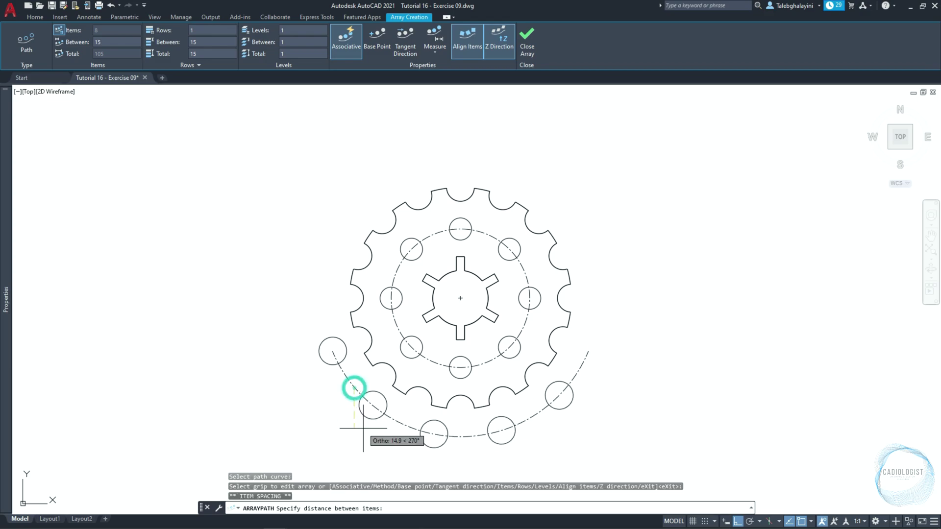
left_click(381, 379)
key("Return")
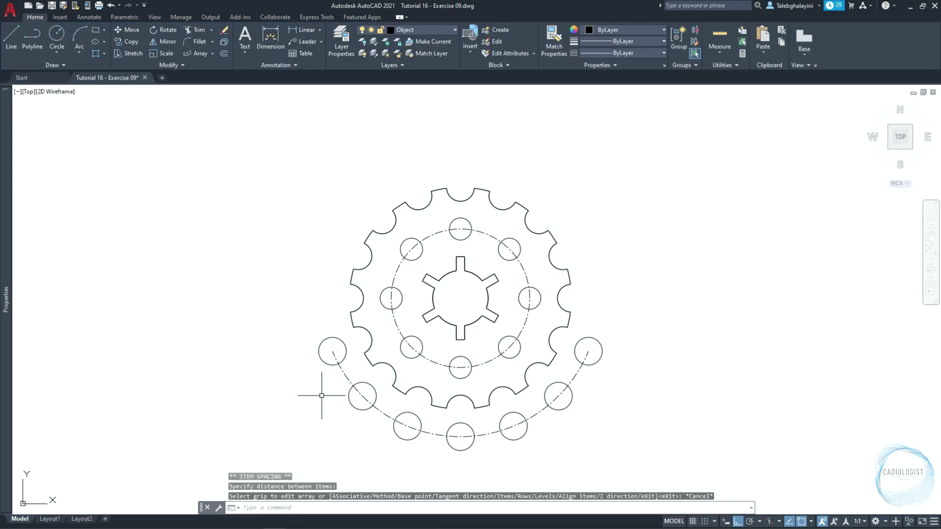
Offset the inner dash-dot circle 60 units outward beyond the gear.
type("off")
key("Return")
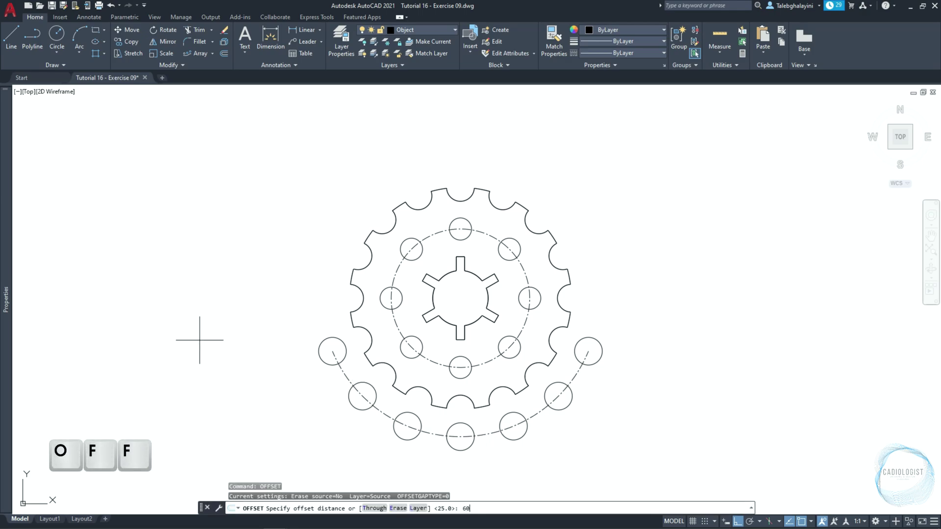
type("60")
key("Return")
left_click(333, 349)
left_click(401, 325)
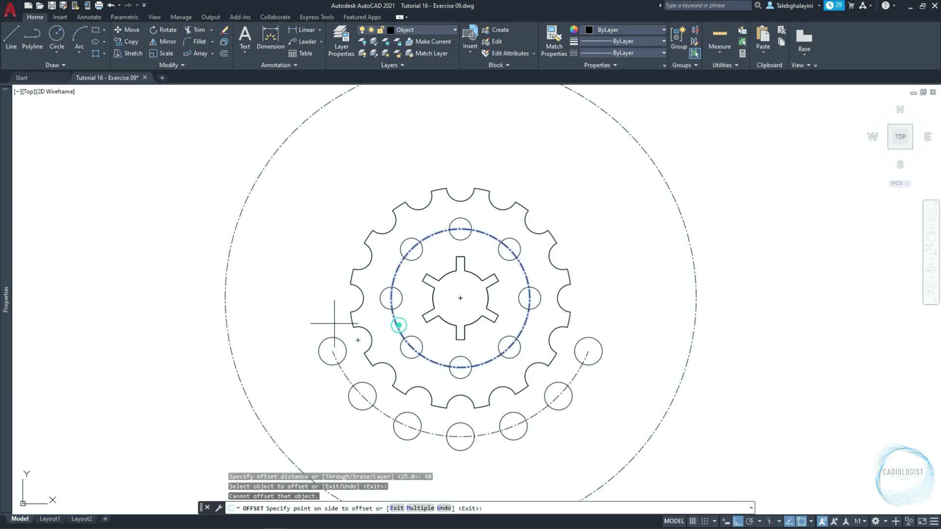
left_click(273, 315)
key("Return")
Match the large circle's properties to the gear outline so it becomes a solid line.
type("ma")
key("Return")
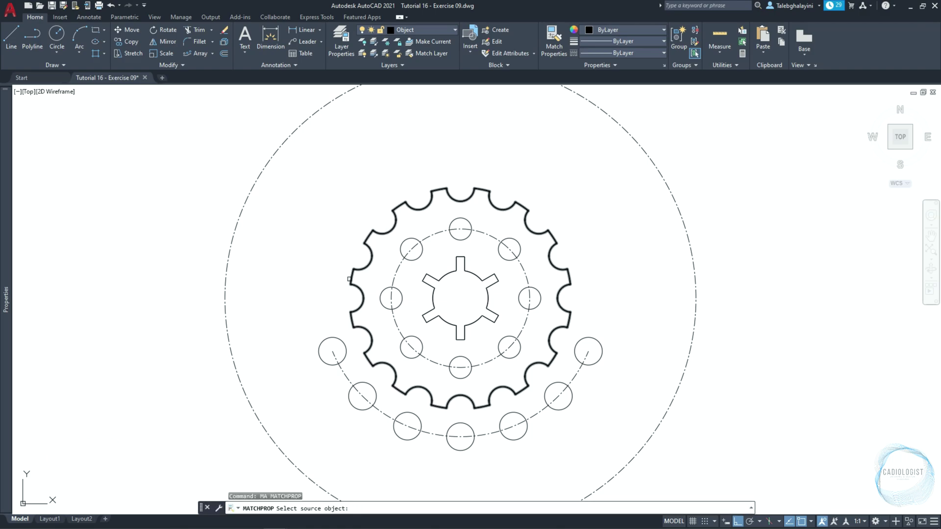
left_click(350, 280)
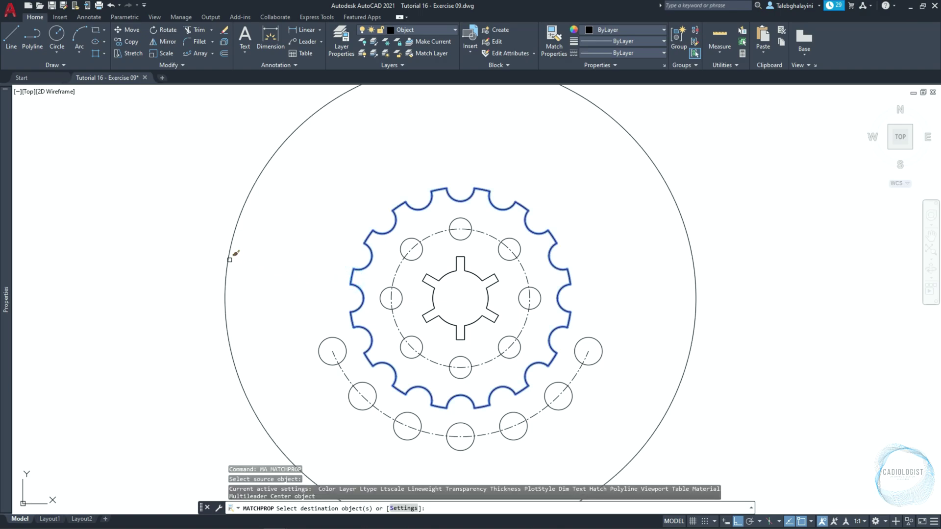
left_click(228, 260)
key("Return")
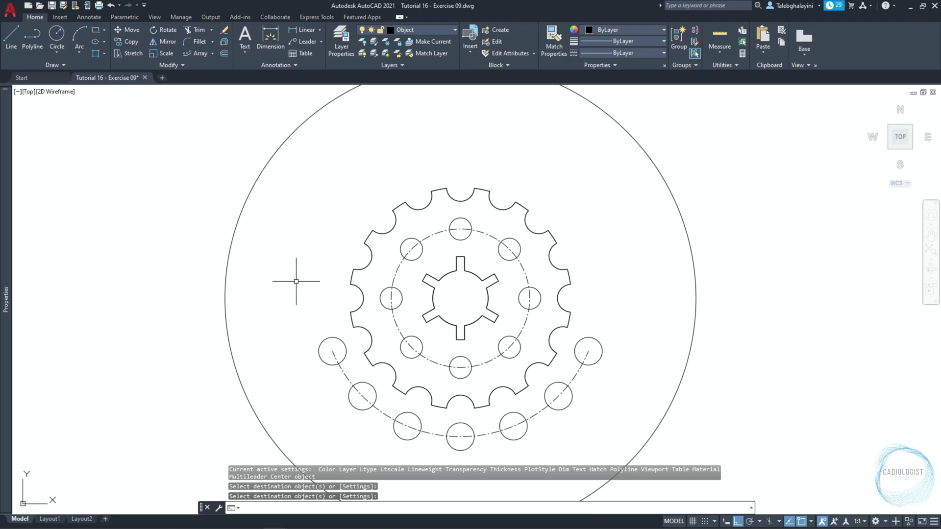
Offset the large solid circle 15 units outward.
type("o")
key("Return")
type("15")
key("Return")
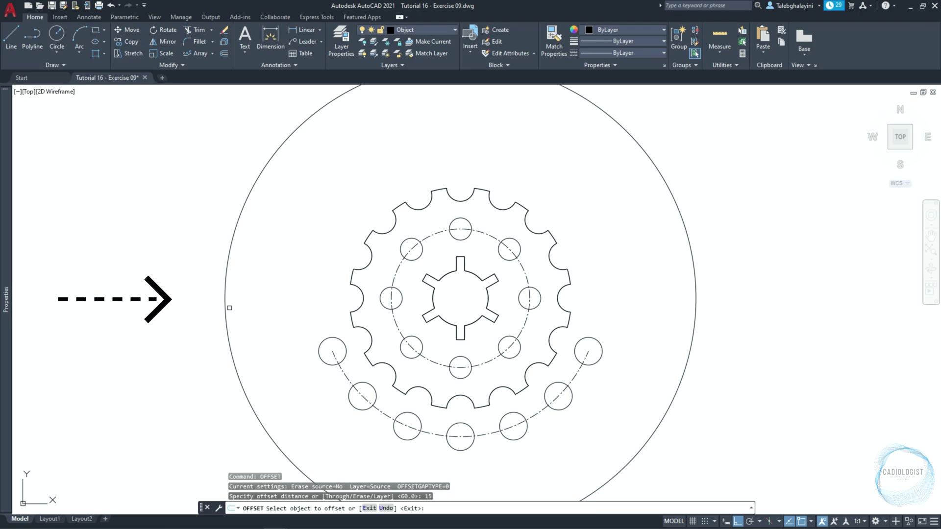
left_click(228, 307)
Place the 15-unit offset circle and draw a radius-10 circle at its top quadrant.
left_click(167, 330)
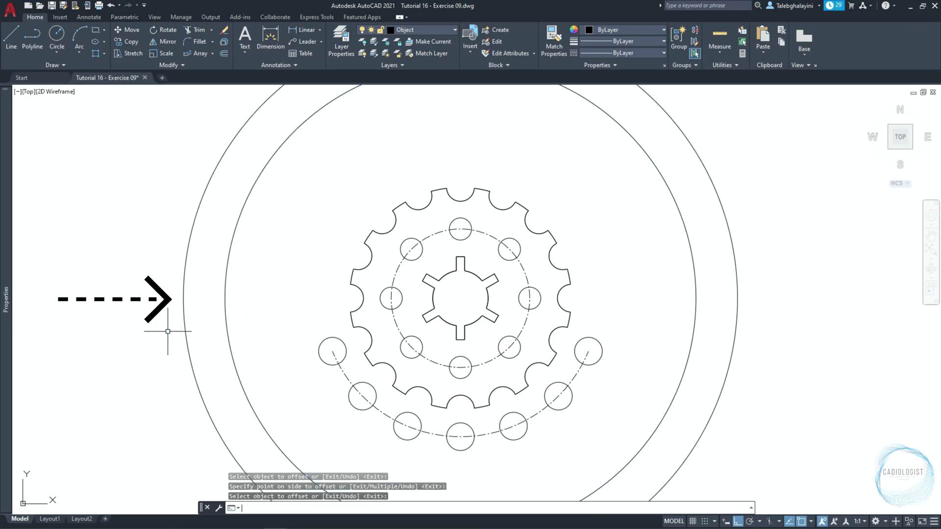
key("Return")
type("c")
key("Return")
scroll(168, 331, "down", 4)
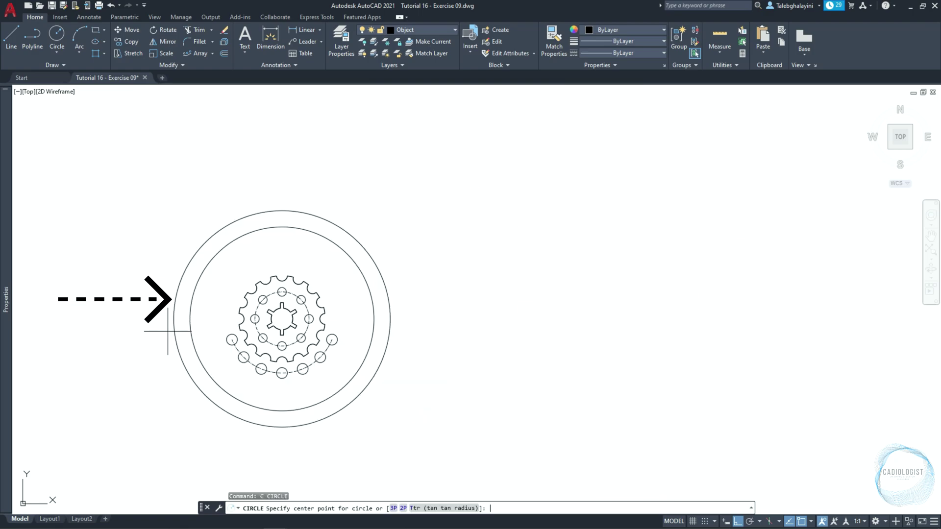
left_click(282, 211)
type("10")
key("Return")
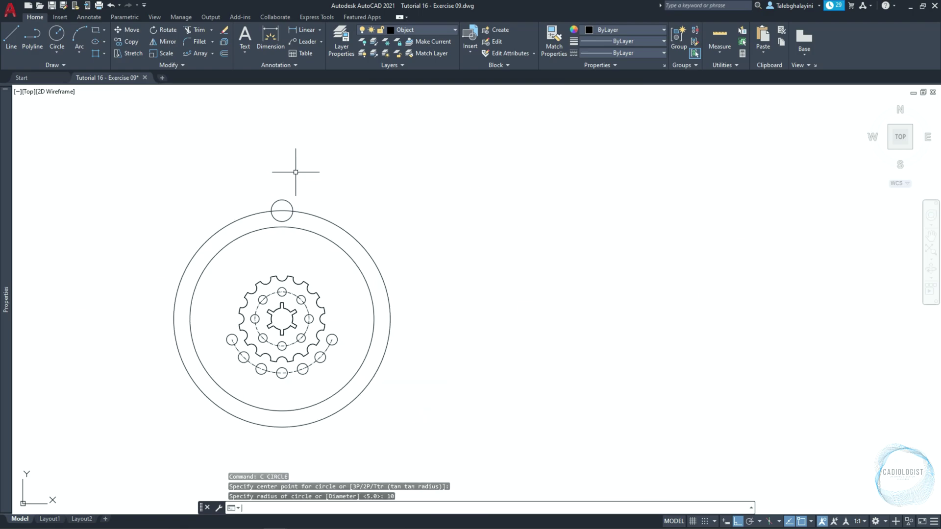
Polar-array the radius-10 circle around the gear centre with 20 items.
middle_click_drag(262, 248, 426, 211)
left_click(440, 194)
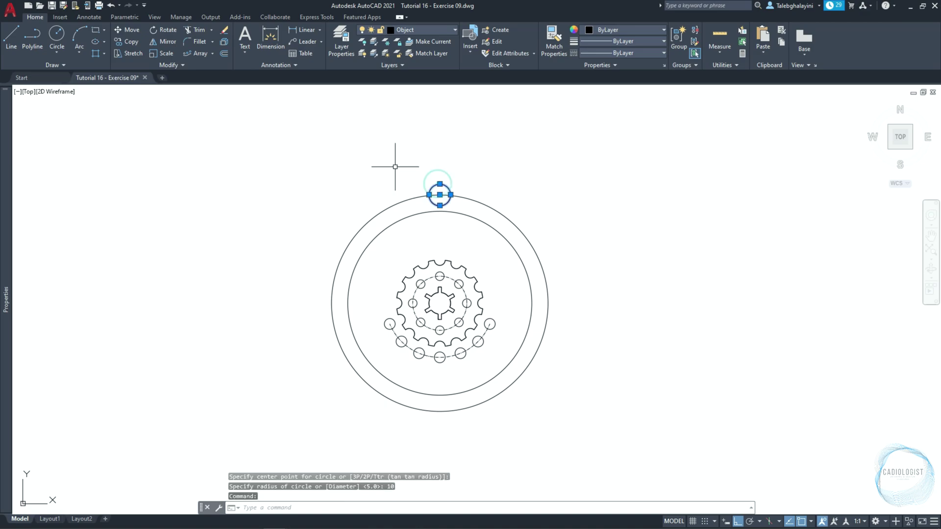
left_click(213, 55)
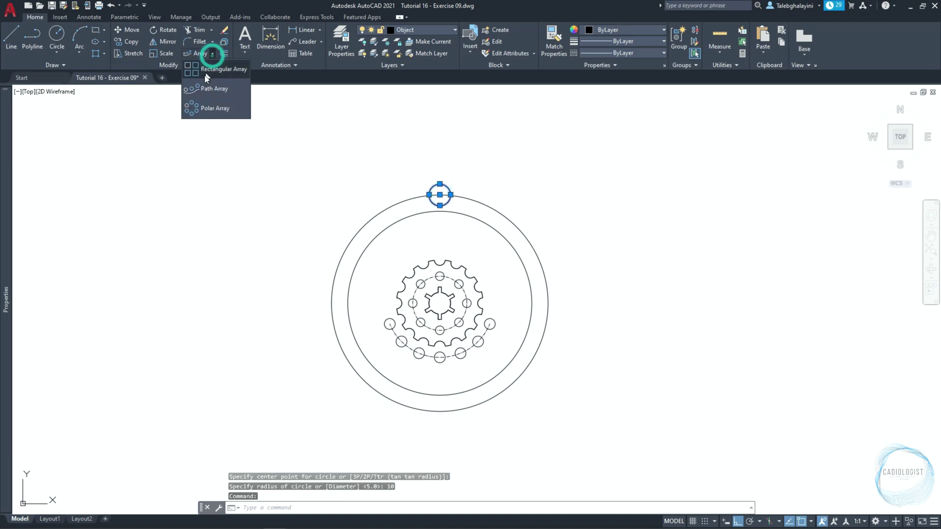
left_click(202, 103)
left_click(439, 303)
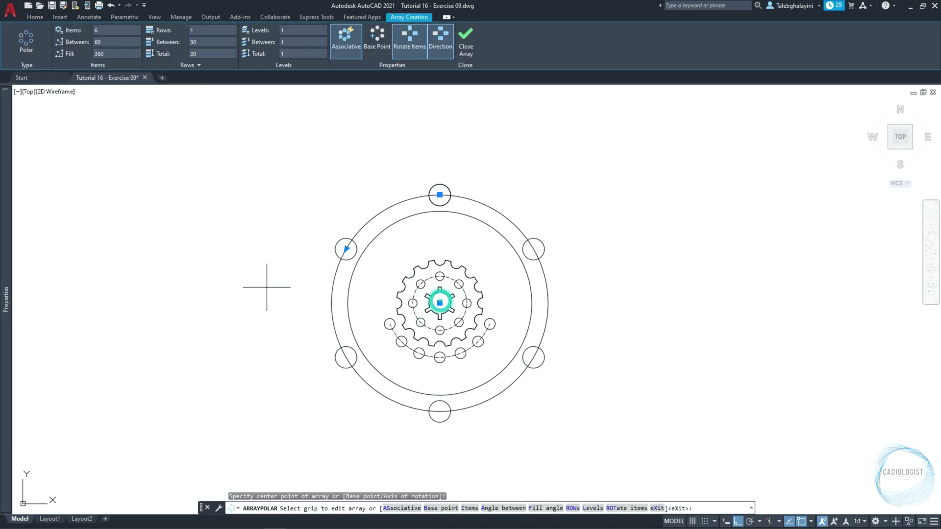
left_click(116, 30)
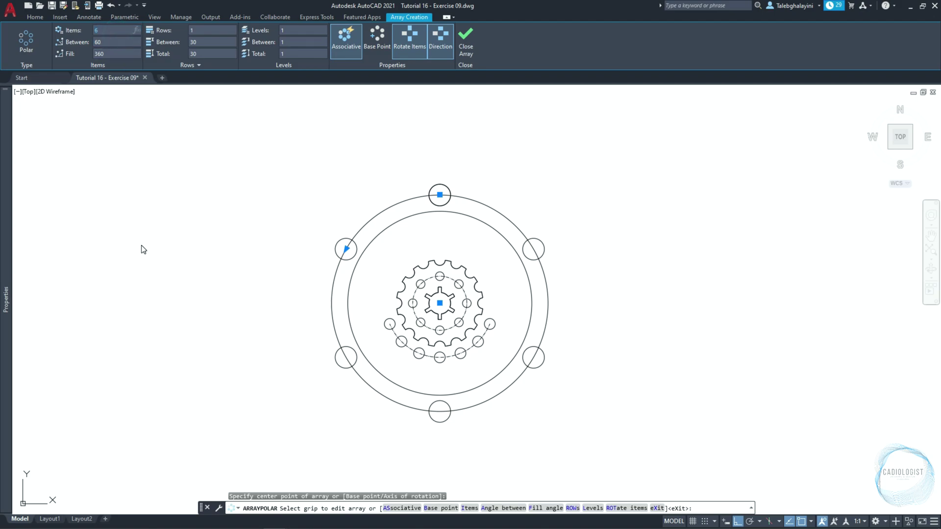
key("Return")
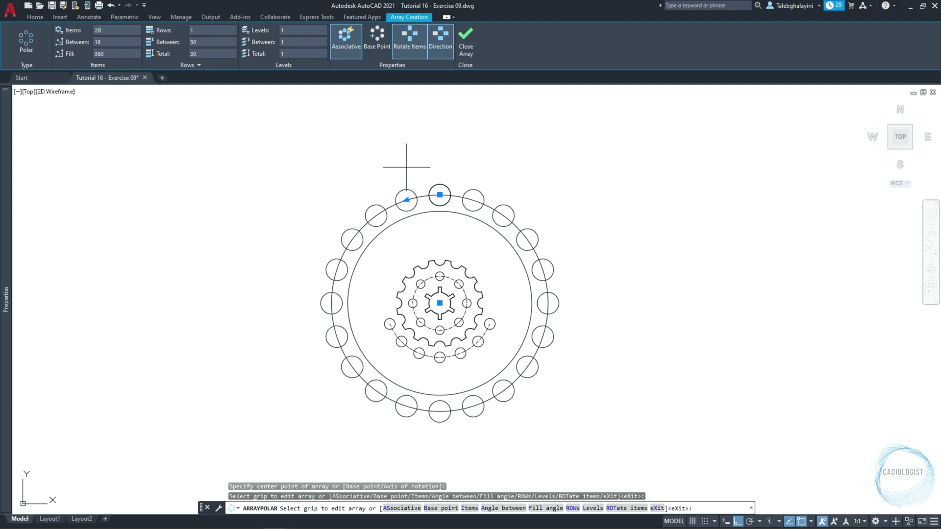
left_click(464, 42)
scroll(427, 237, "up", 3)
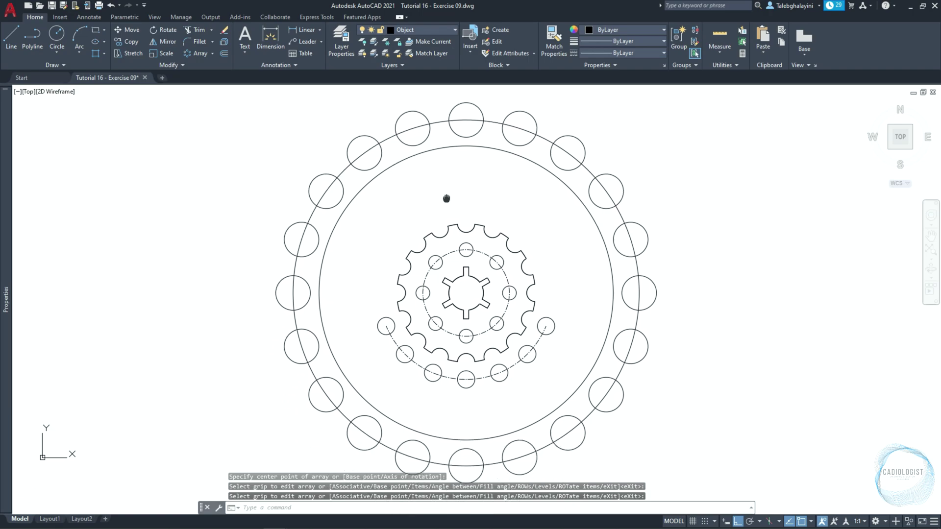
Isolate the 20-circle array and the large ring circle, hiding the gear and inner features.
left_click(341, 170)
left_click(358, 194)
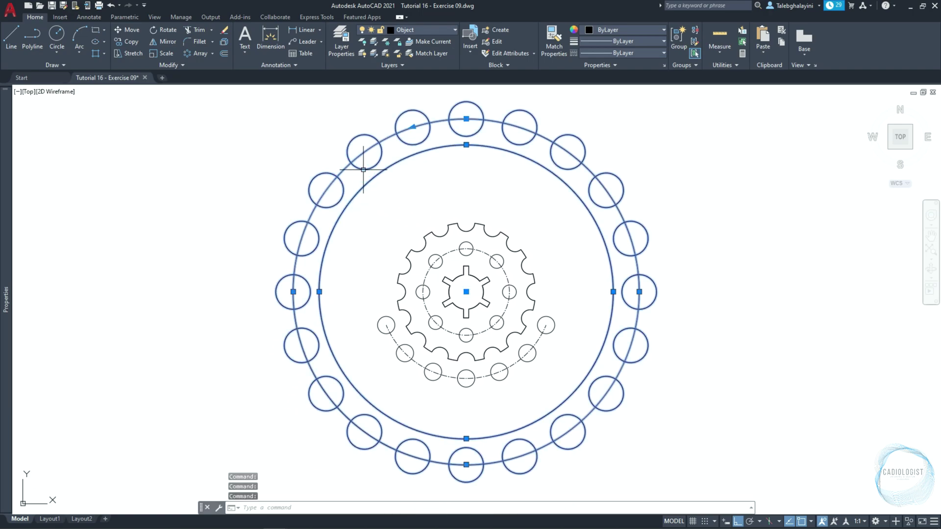
left_click(912, 523)
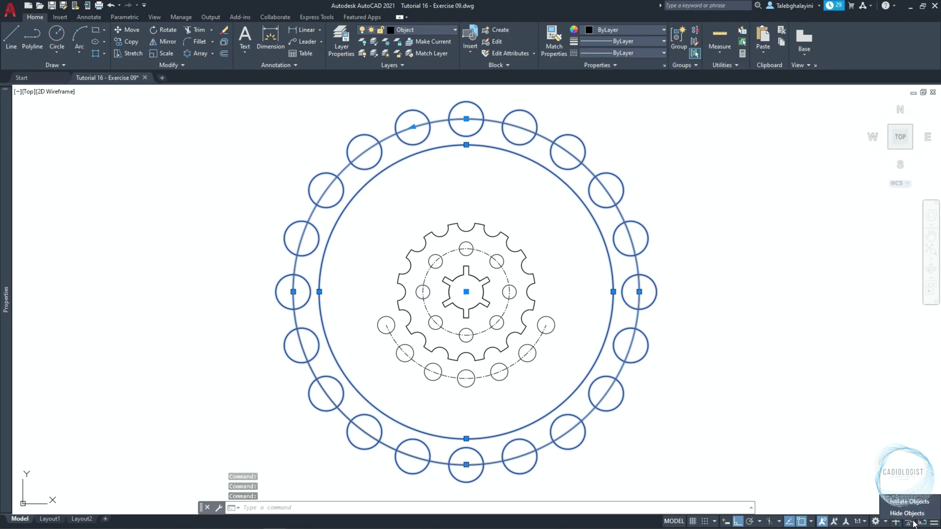
left_click(910, 502)
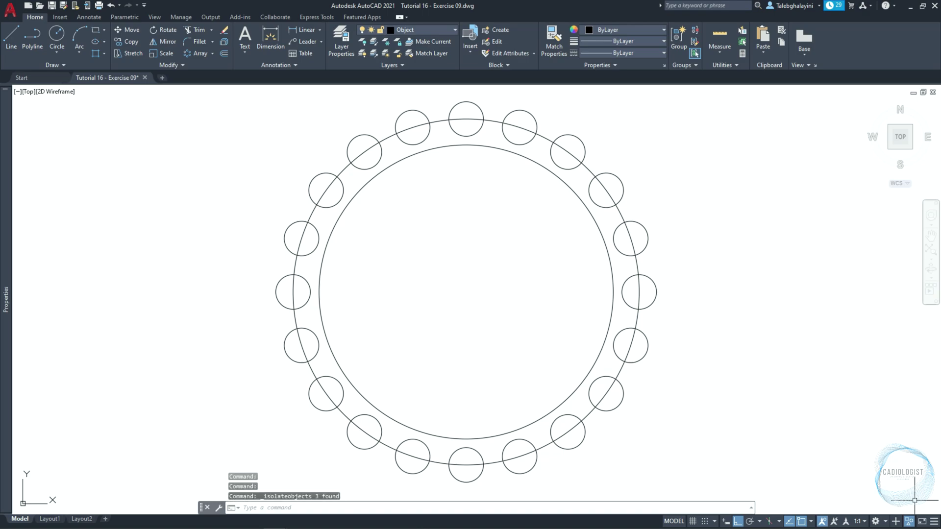
Use BO with a point inside the ring to create the scalloped boundary outline.
type("BO")
key("Return")
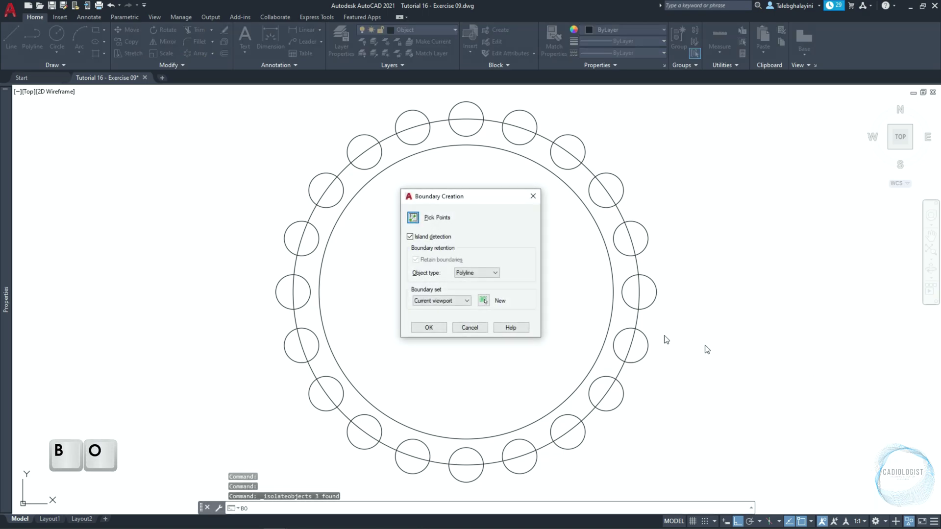
left_click(420, 217)
left_click(358, 181)
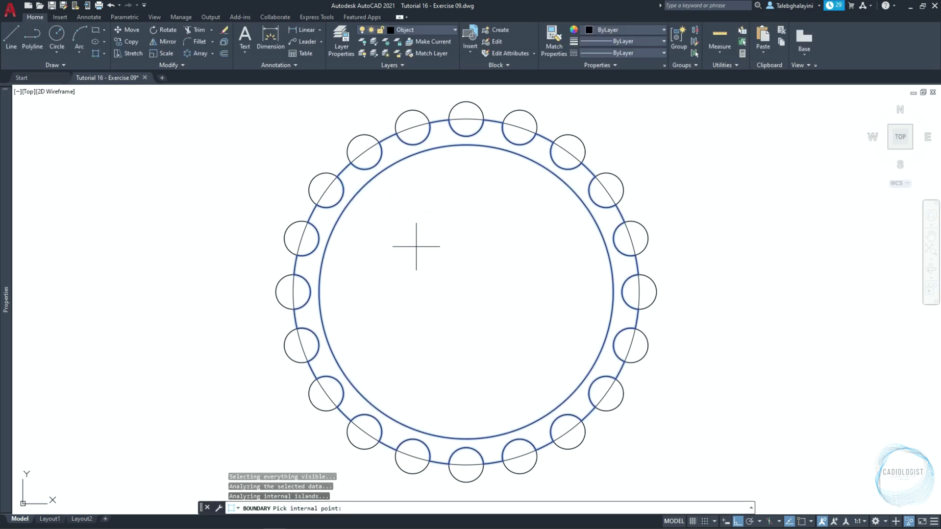
key("Return")
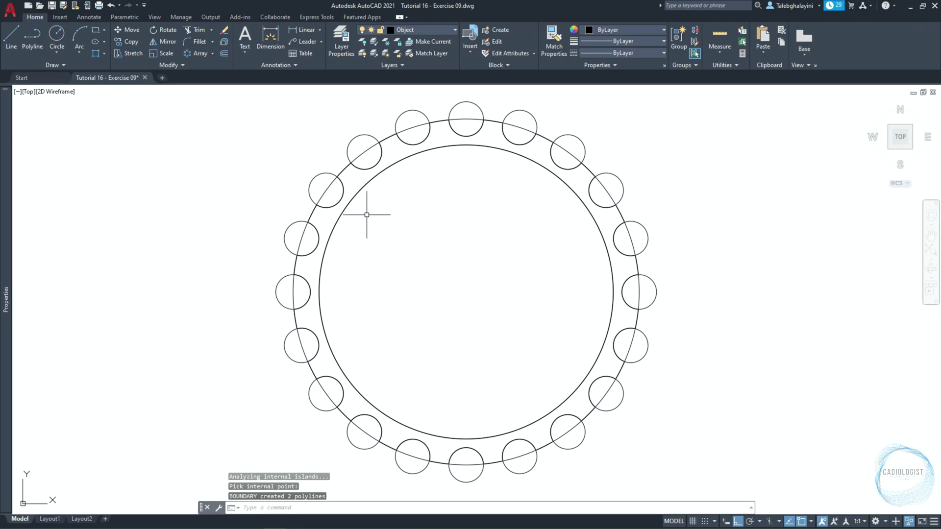
Delete the 20-circle array and the original ring circle.
left_click(314, 178)
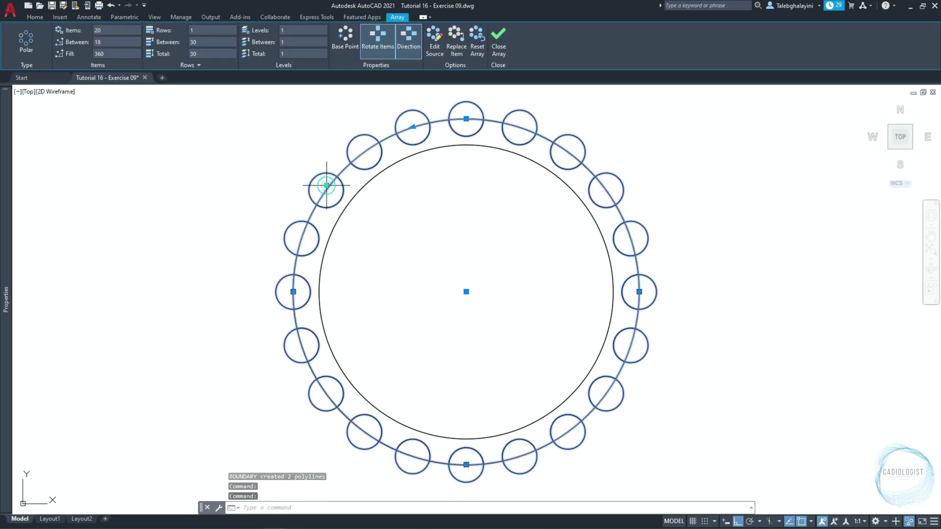
key("Escape")
left_click(333, 227)
key("Delete")
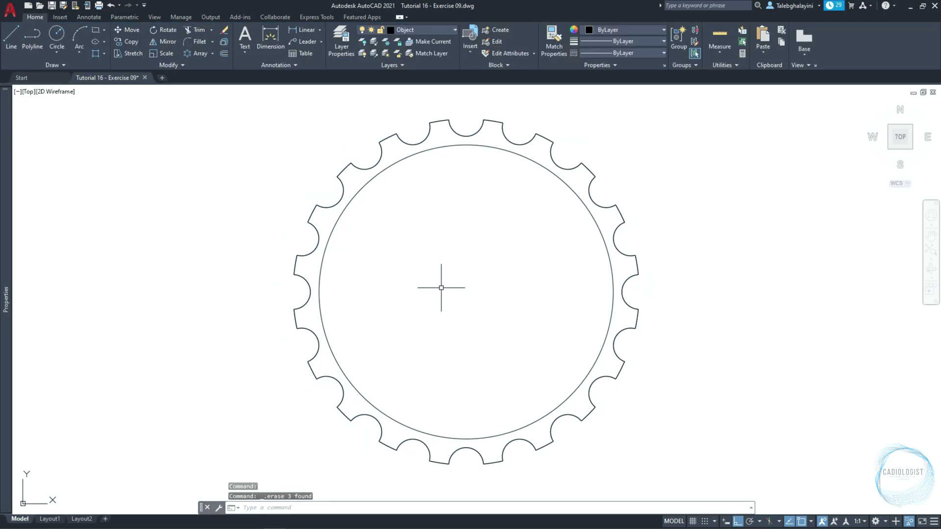
End object isolation and draw horizontal and 45° construction lines through the hub centre.
left_click(908, 522)
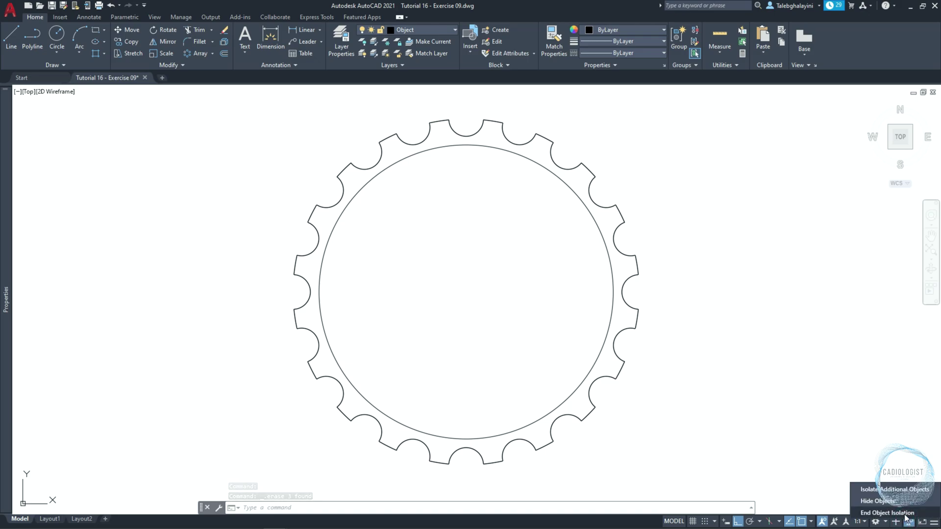
left_click(887, 512)
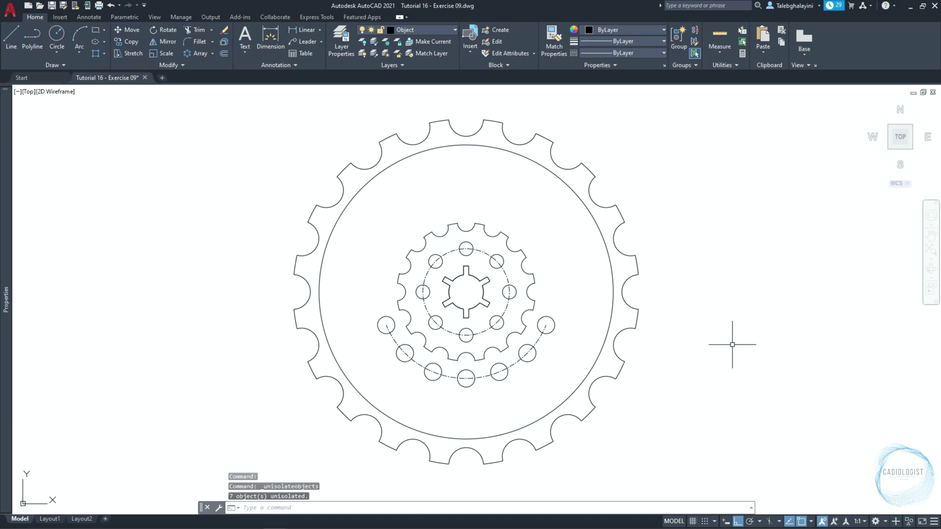
type("xl")
key("Return")
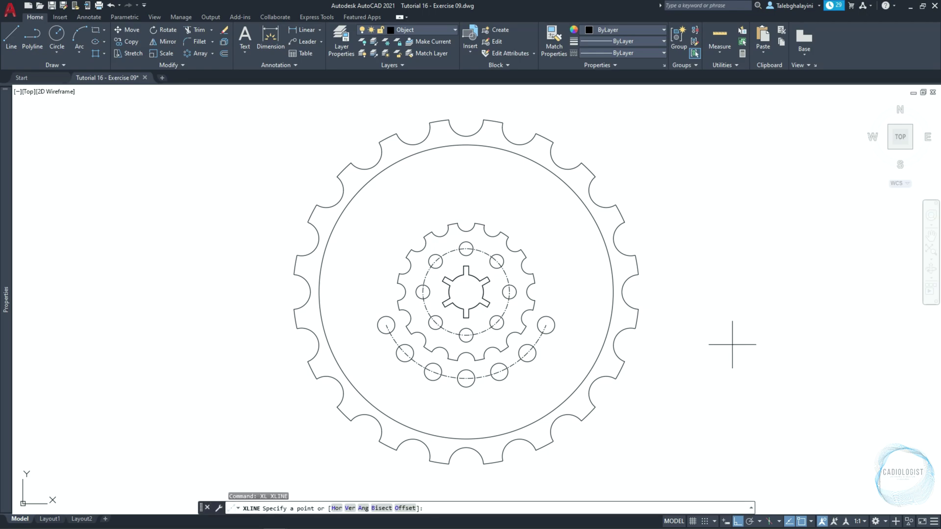
left_click(466, 292)
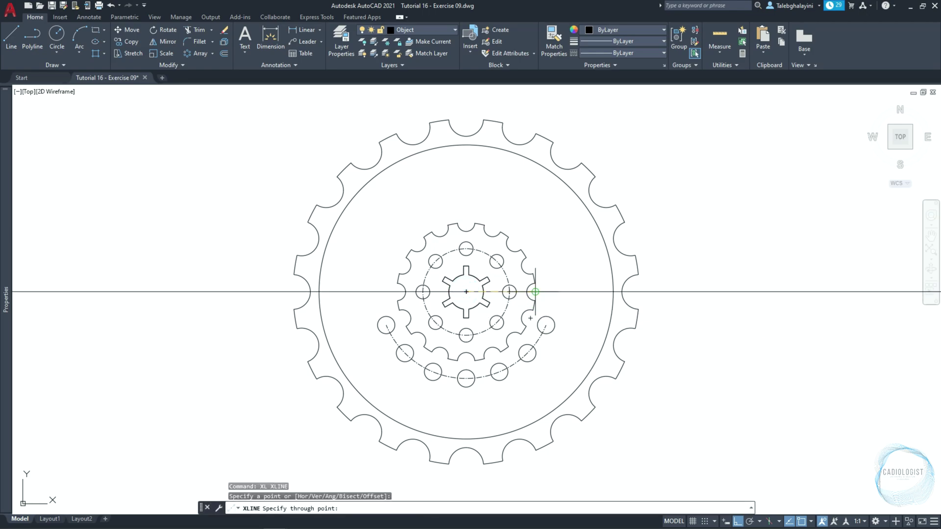
left_click(535, 292)
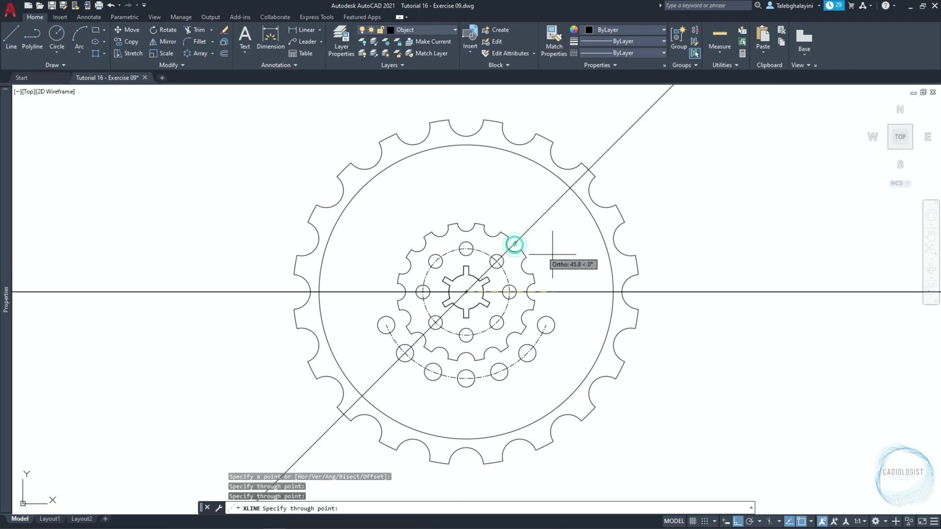
left_click(553, 255)
key("Return")
Offset dash-dot circles outward by 55 and by 35.
type("offset")
key("Return")
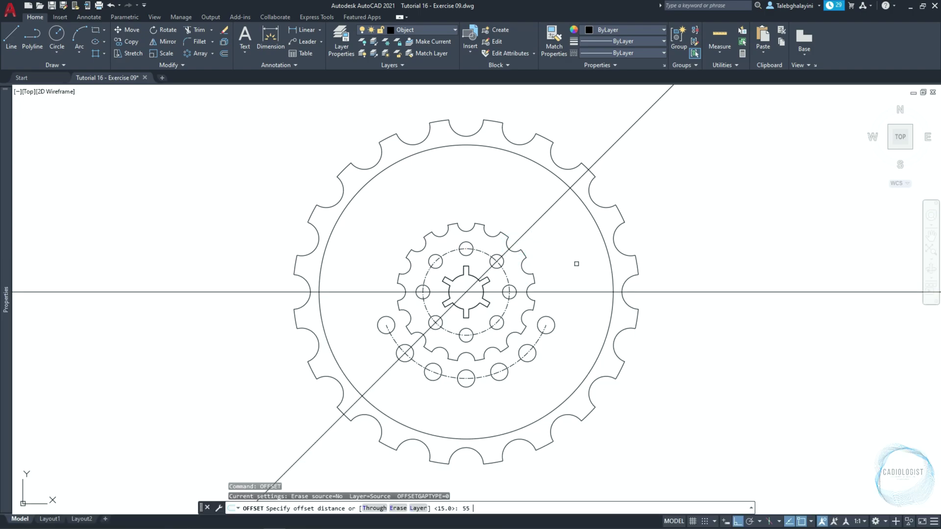
key("Return")
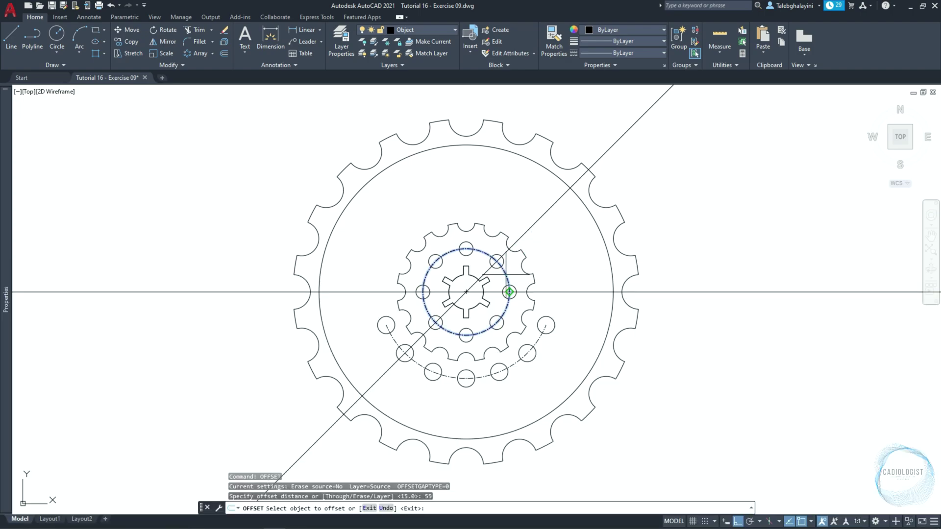
left_click(509, 281)
left_click(637, 243)
key("Return")
key("Return")
type("35")
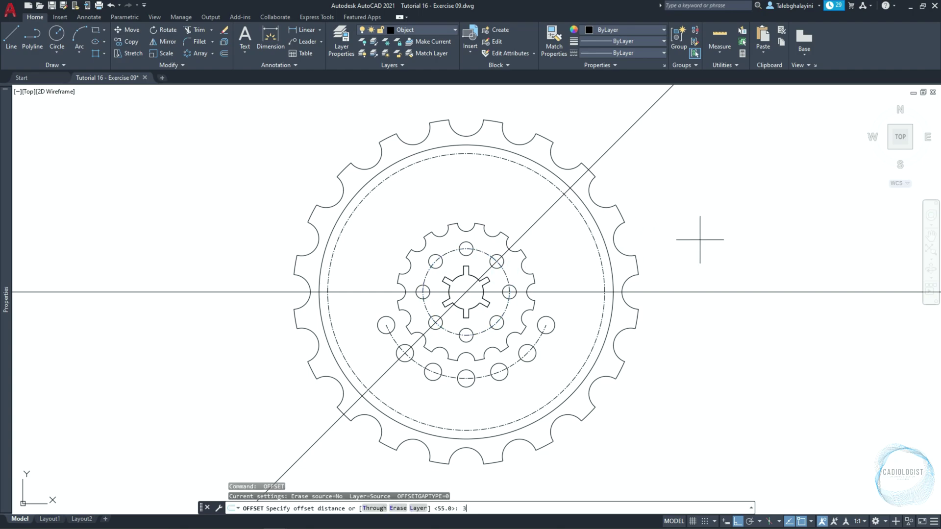
key("Return")
left_click(509, 273)
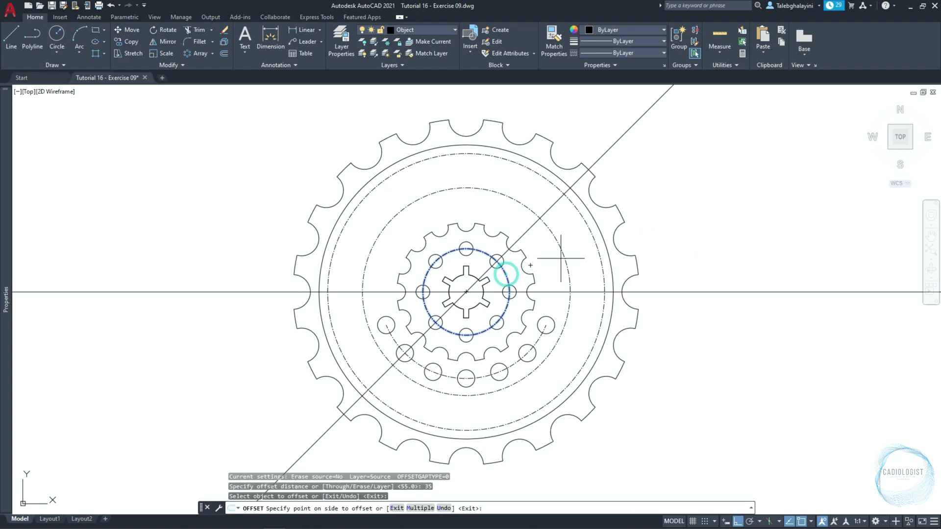
left_click(577, 254)
Create a closed boundary of the curved slot sector between the lines and circles with BO.
key("Escape")
type("bo")
key("Return")
left_click(417, 219)
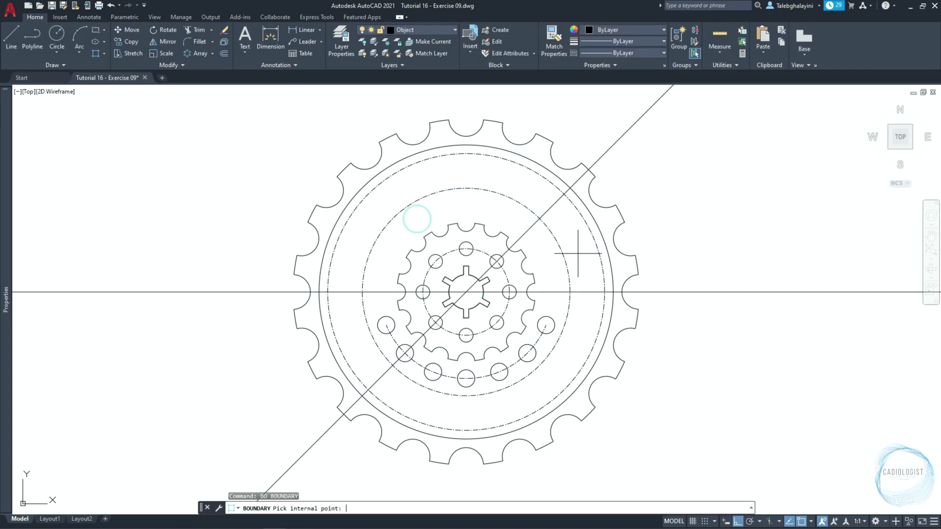
left_click(583, 249)
key("Return")
key("Escape")
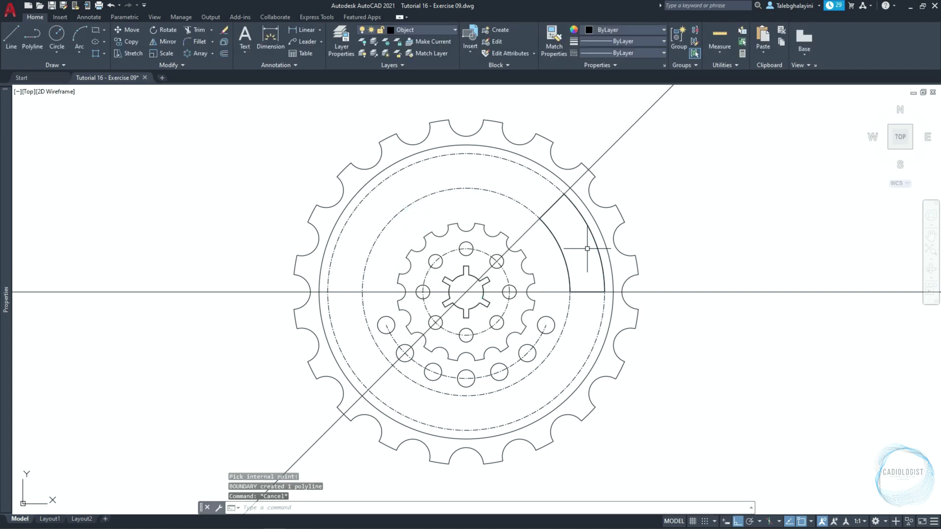
Erase the horizontal and diagonal construction lines and both dash-dot helper circles.
left_click(254, 292)
left_click(245, 299)
left_click(329, 430)
left_click(347, 367)
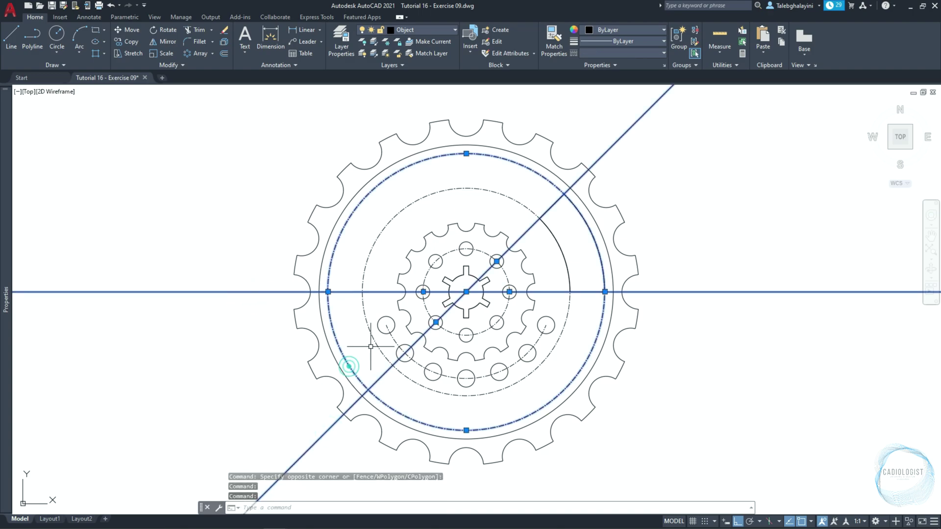
left_click(369, 336)
key("Delete")
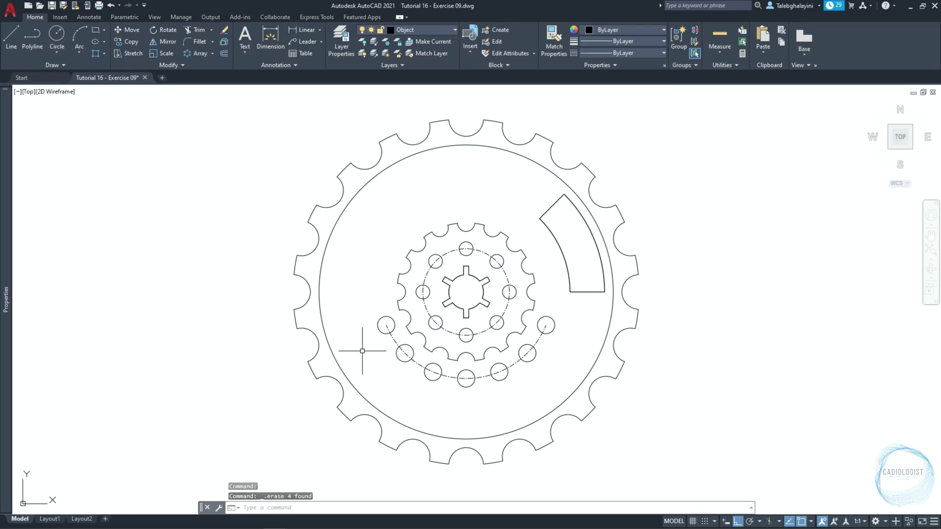
Fillet the slot's top and bottom corners with radius 10 in Multiple mode.
left_click(198, 41)
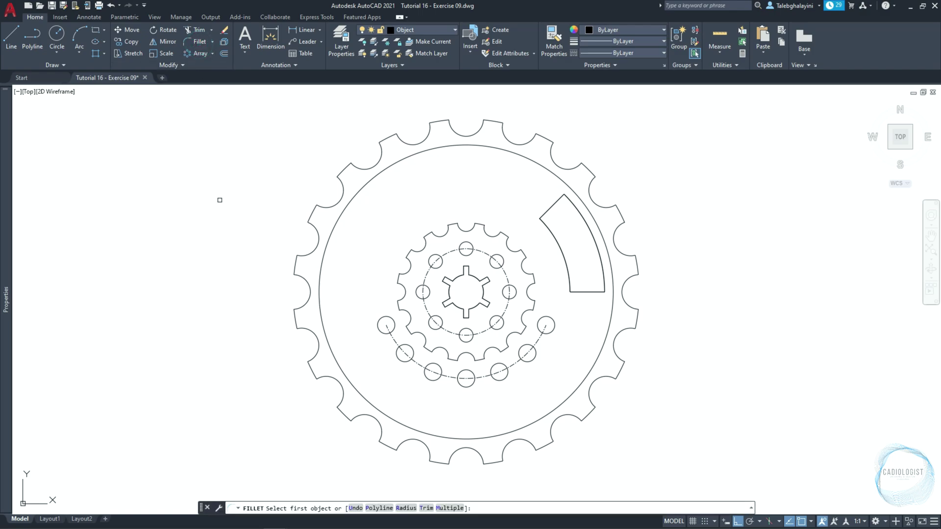
key("Return")
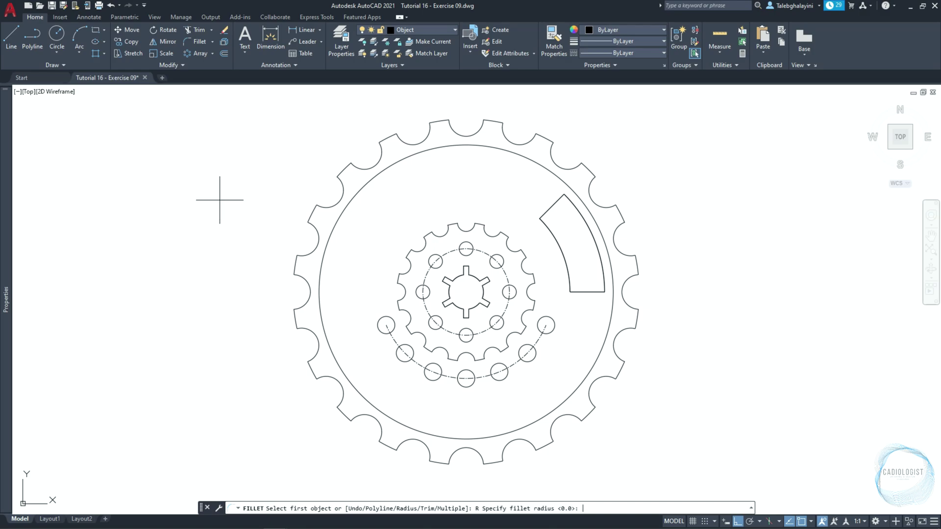
type("10")
key("Return")
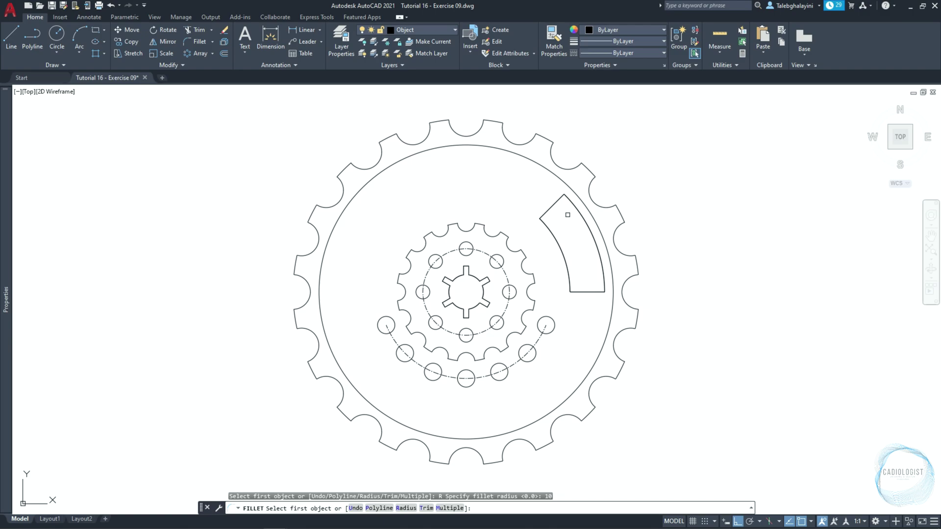
type("M")
key("Return")
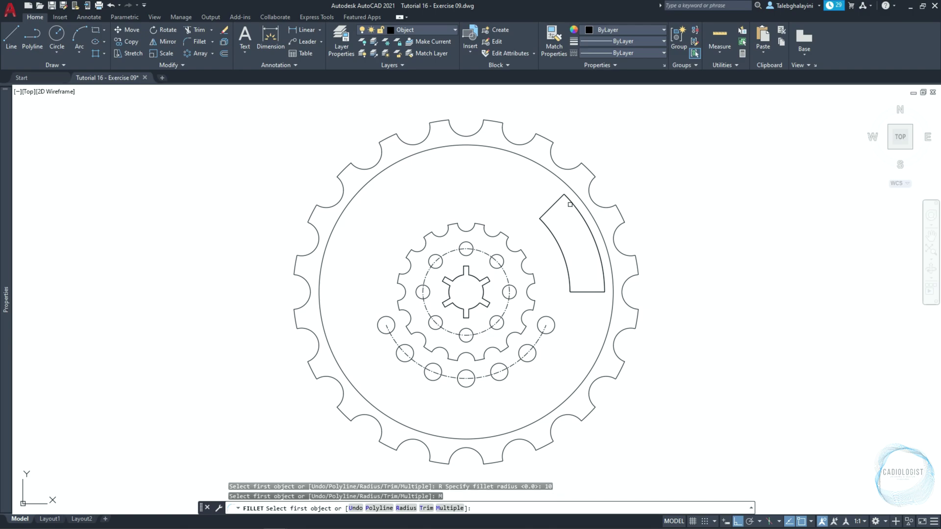
left_click(570, 204)
left_click(558, 200)
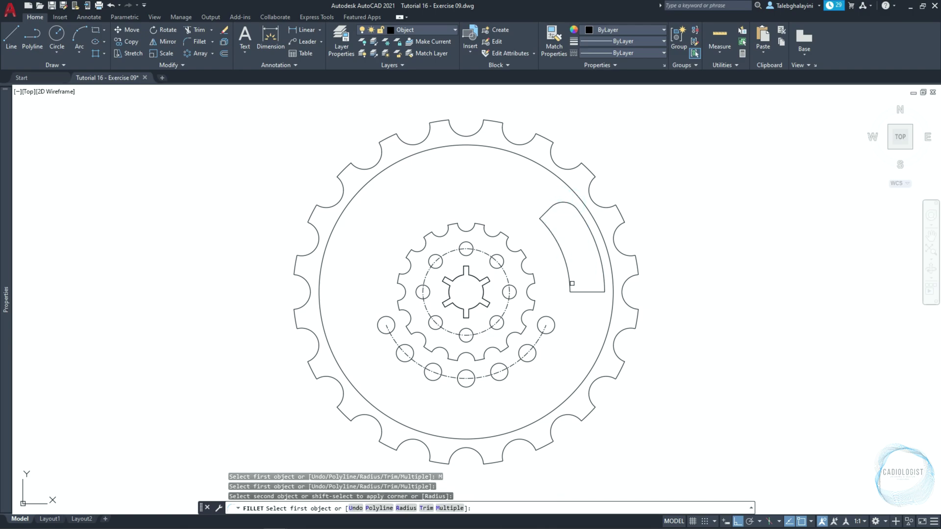
left_click(571, 283)
left_click(580, 292)
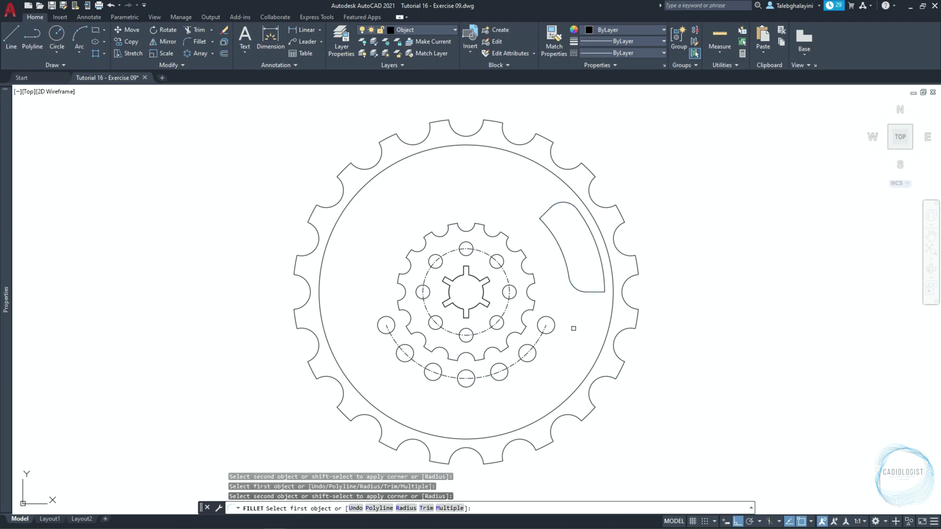
key("Return")
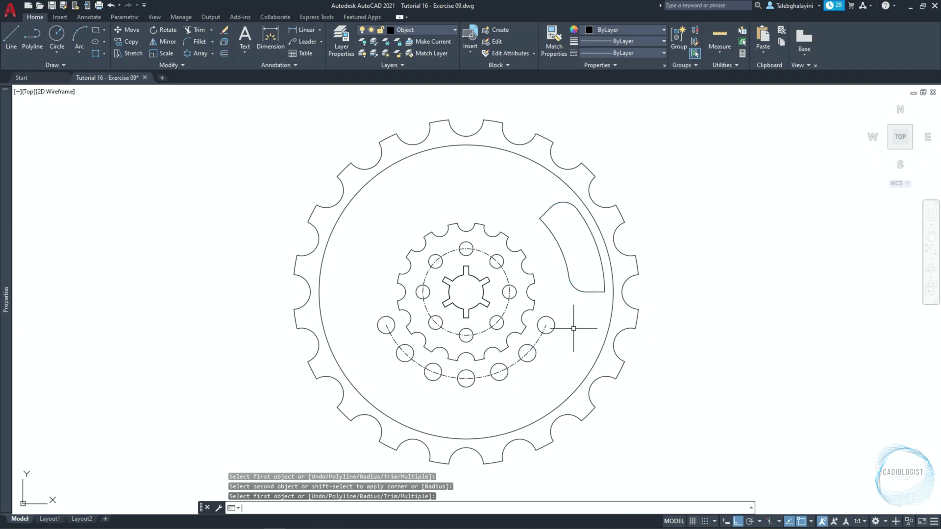
Polar-array the rounded slot about the gear centre as 3 items spaced 60° apart.
left_click(586, 292)
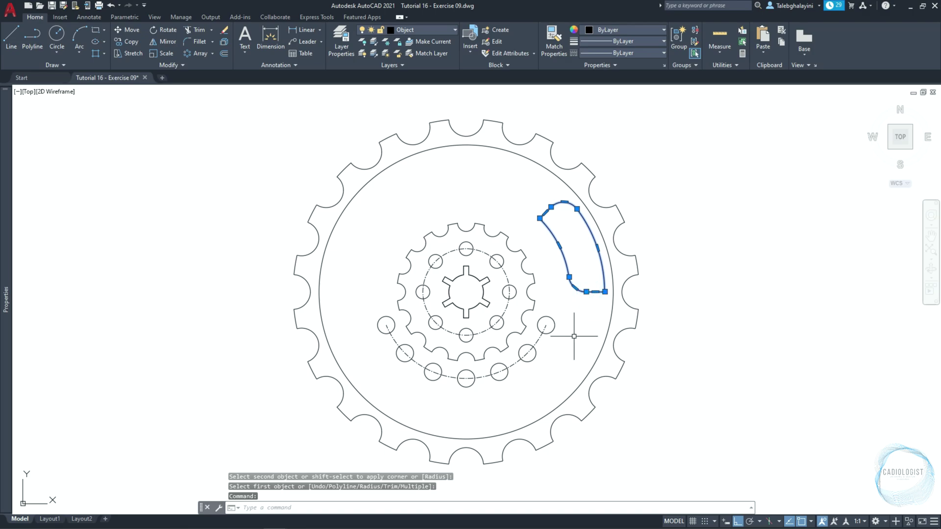
left_click(196, 53)
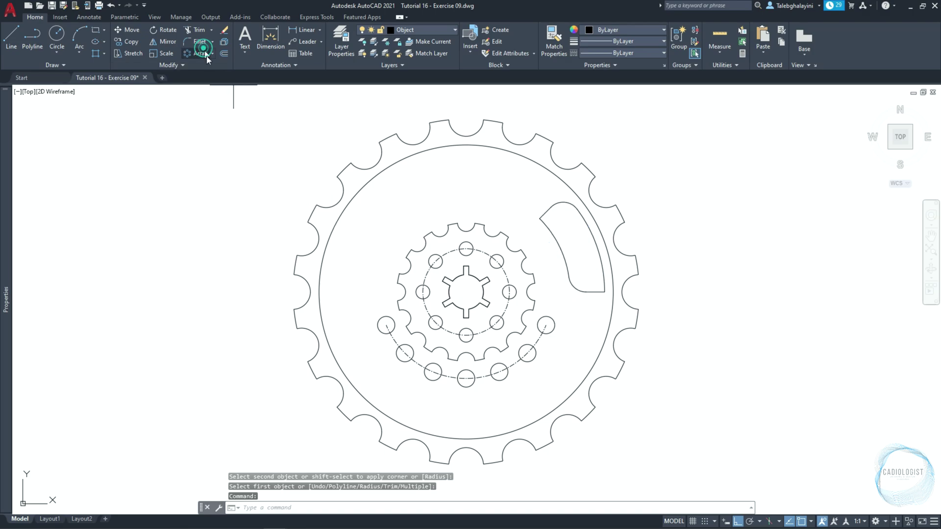
left_click(466, 292)
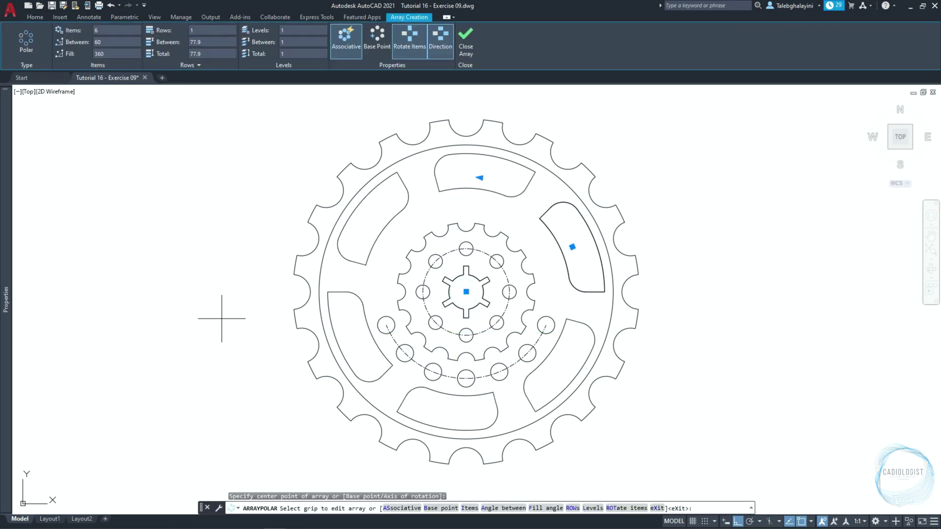
left_click(113, 30)
type("3")
key("Return")
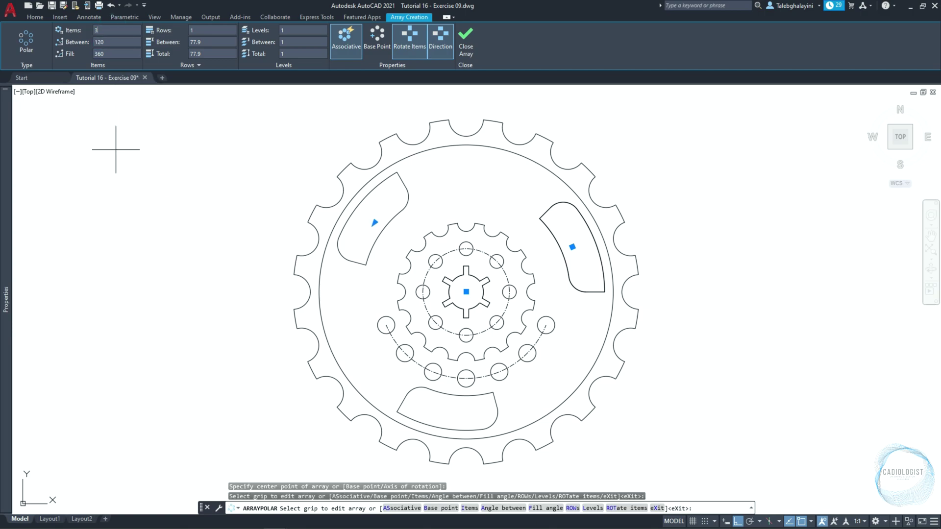
left_click(115, 42)
double_click(115, 42)
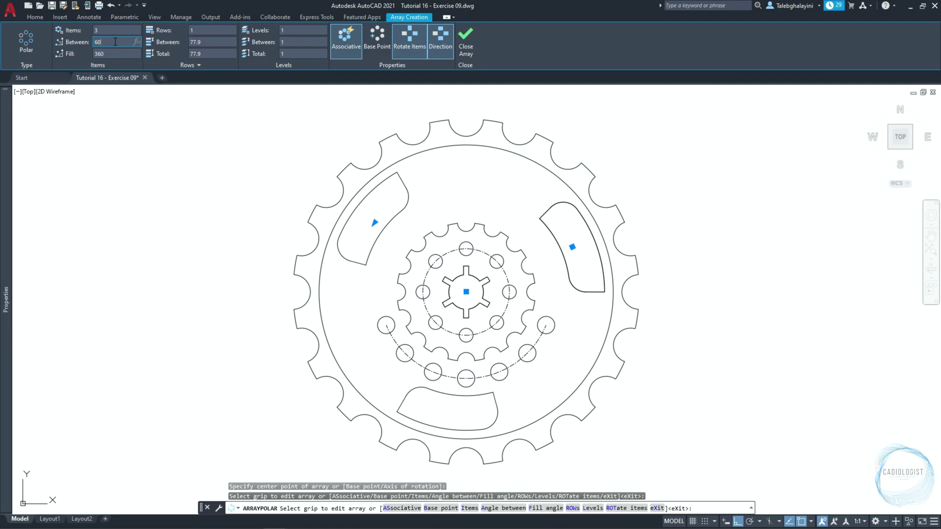
key("Return")
left_click(468, 44)
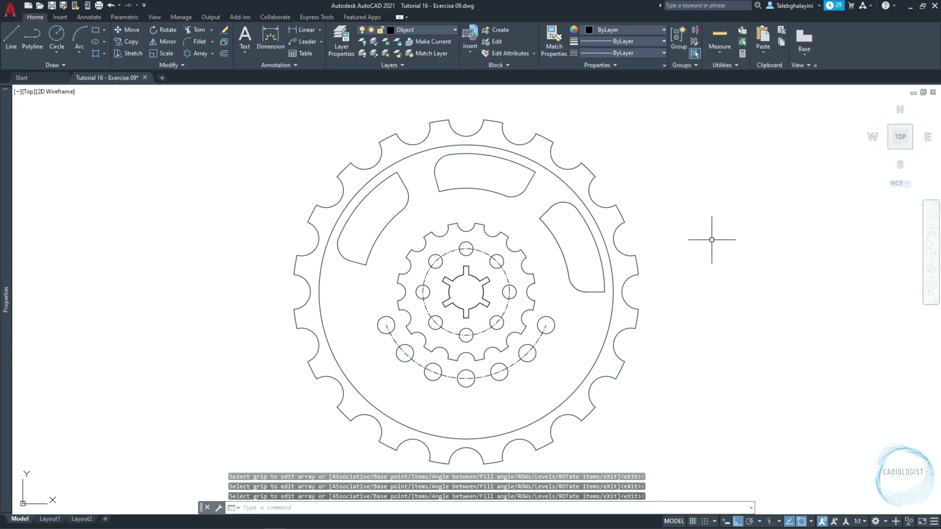
Hatch the outer toothed ring, then the inner gear ring, with the ANSI31 pattern.
type("ha")
key("Return")
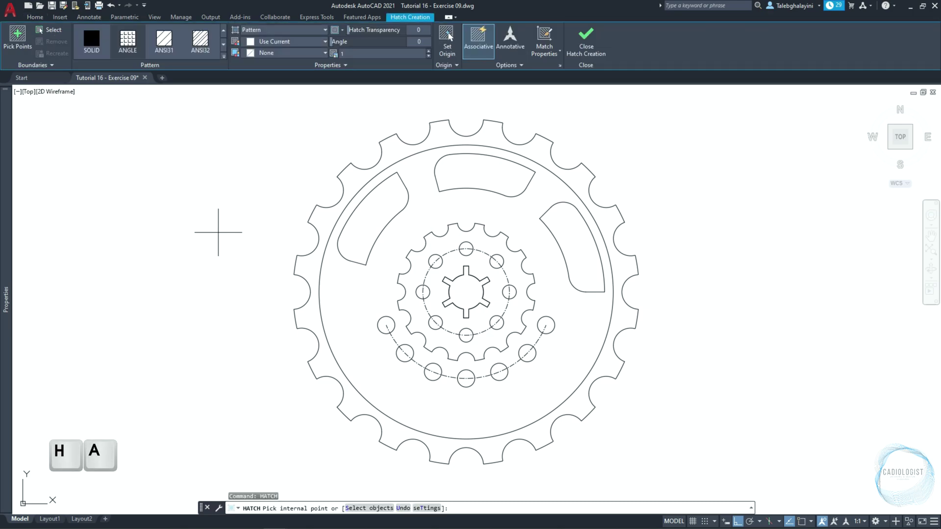
left_click(164, 38)
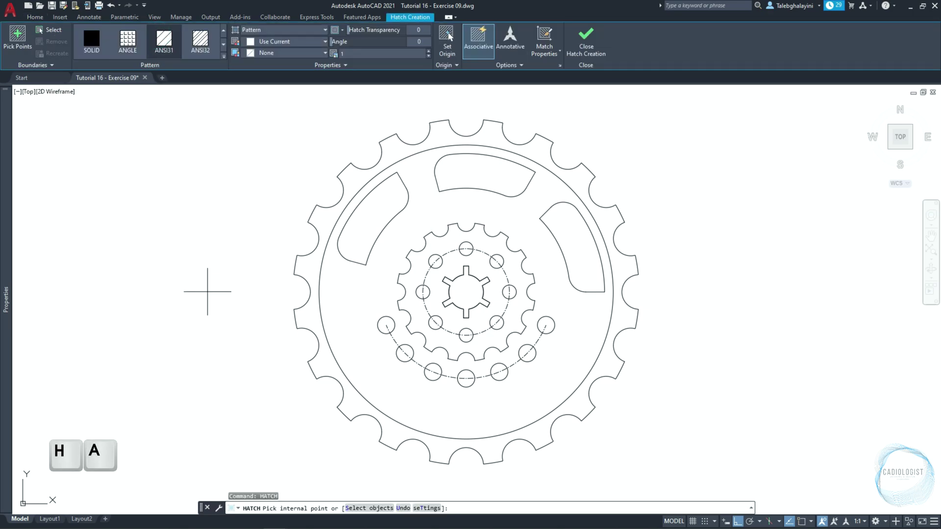
left_click(311, 271)
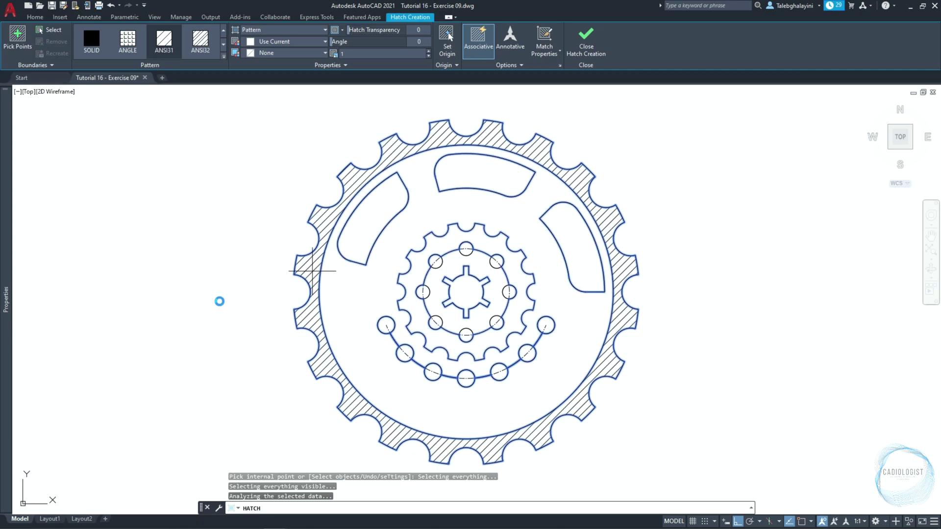
key("space")
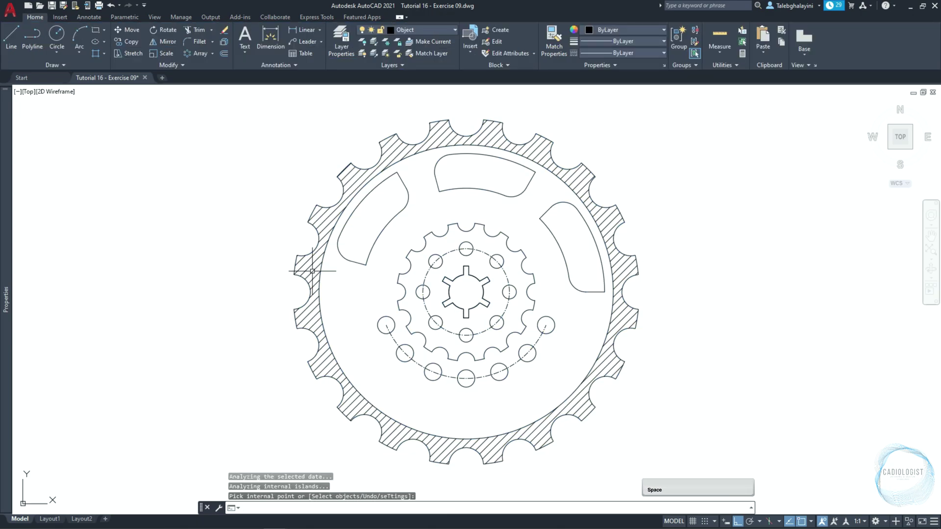
key("space")
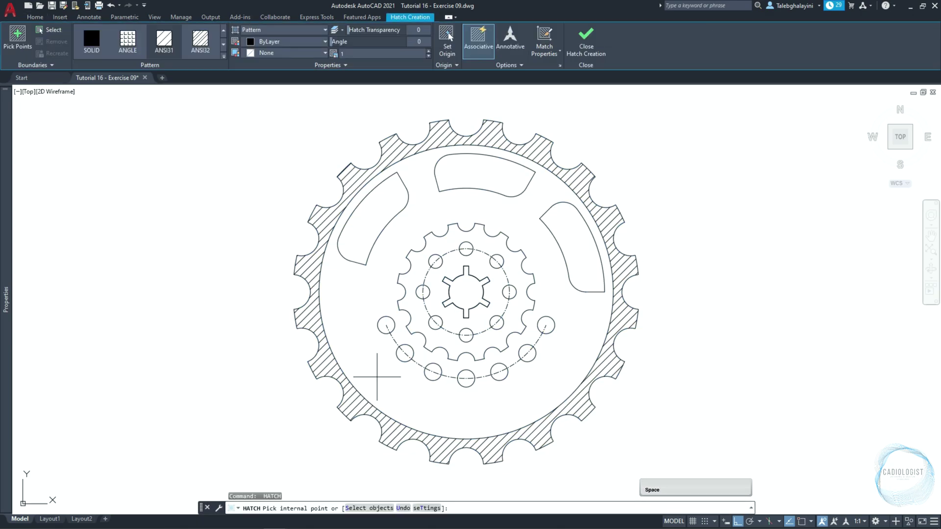
left_click(415, 306)
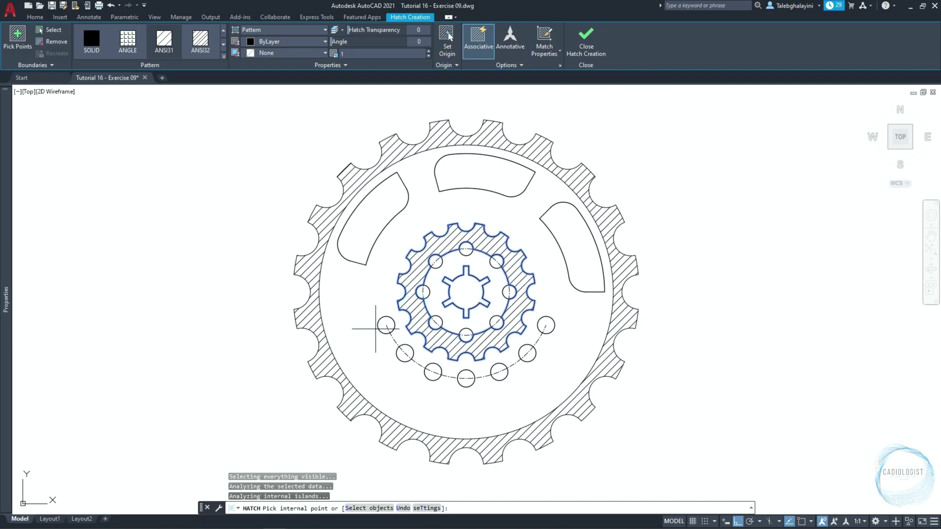
Set both ring hatches to pattern scale 0.5 and transparency 80.
key("space")
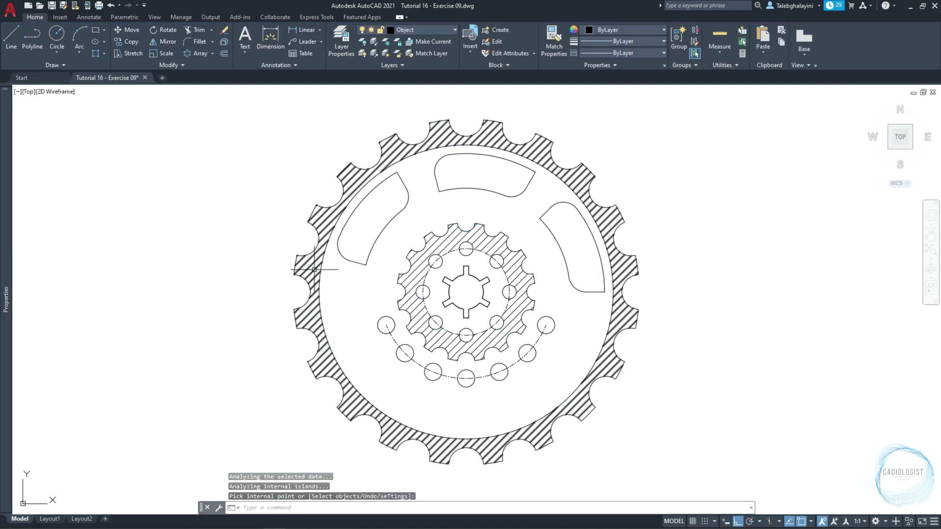
left_click(310, 277)
left_click(400, 297)
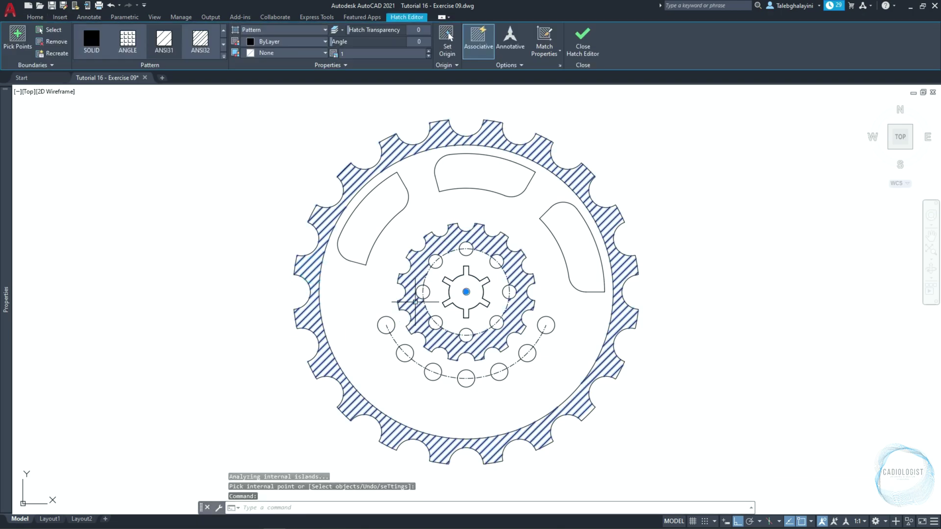
left_click(359, 52)
type("0.5")
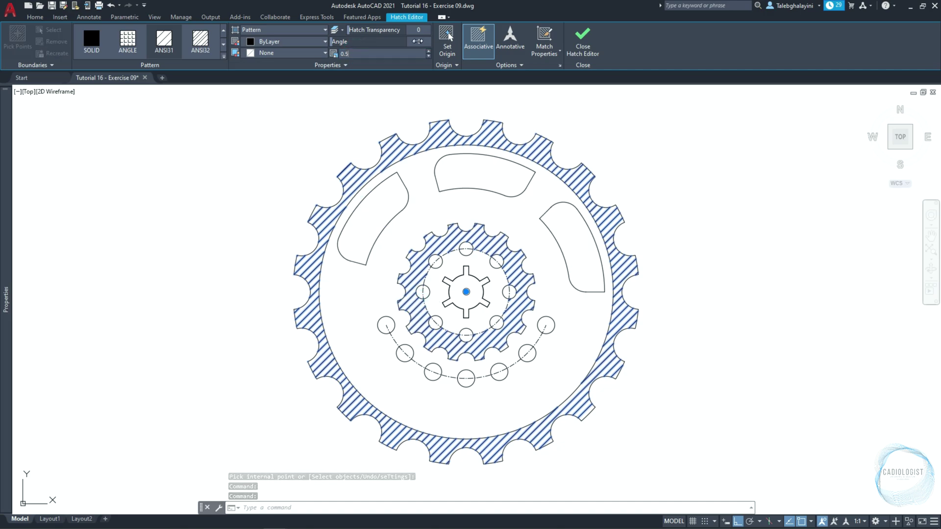
key("Return")
left_click(417, 29)
type("80")
key("Return")
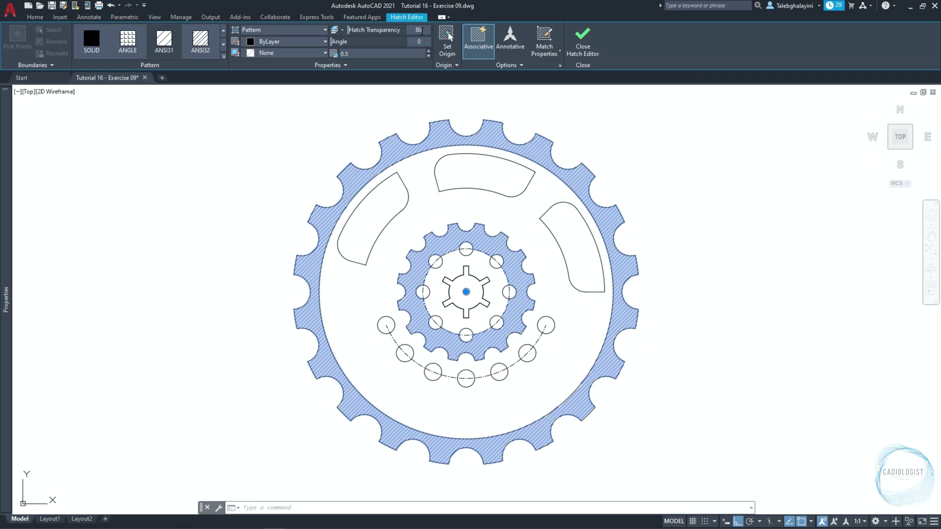
left_click(590, 46)
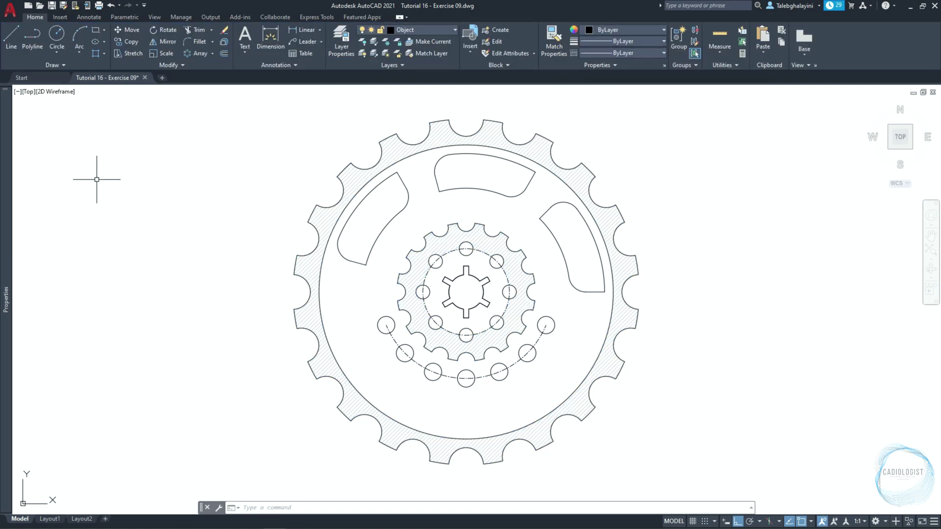
Make DIM the current layer.
mouse_move(10, 153)
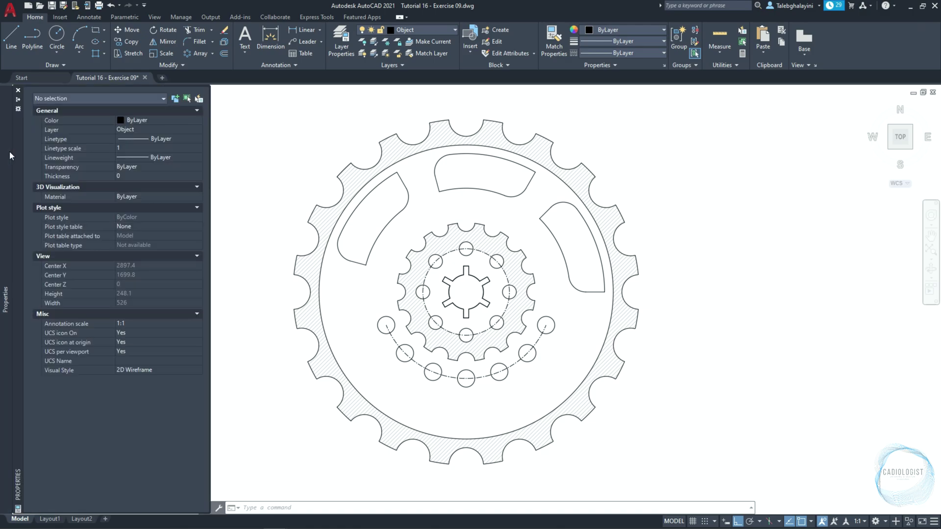
left_click(133, 129)
left_click(131, 147)
Start a new ISO-25-based dimension style named DIM 01.
type("D")
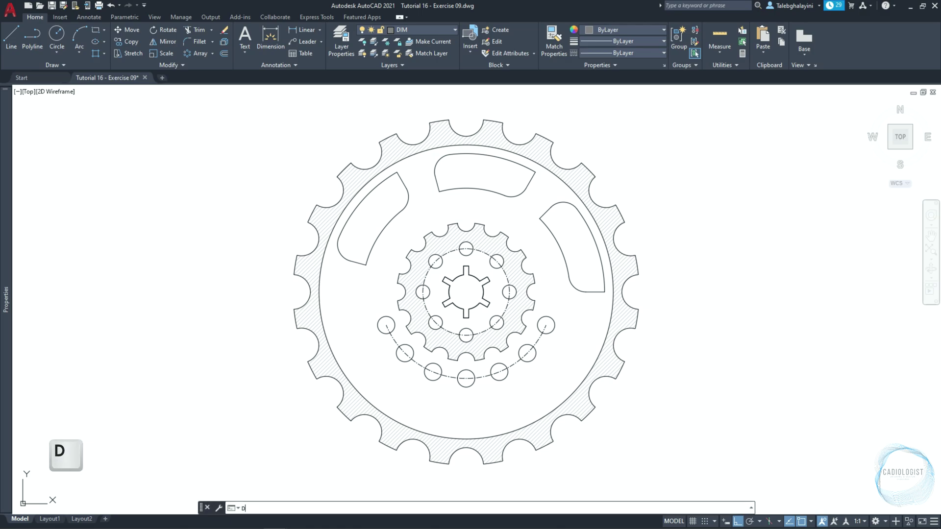
key("Return")
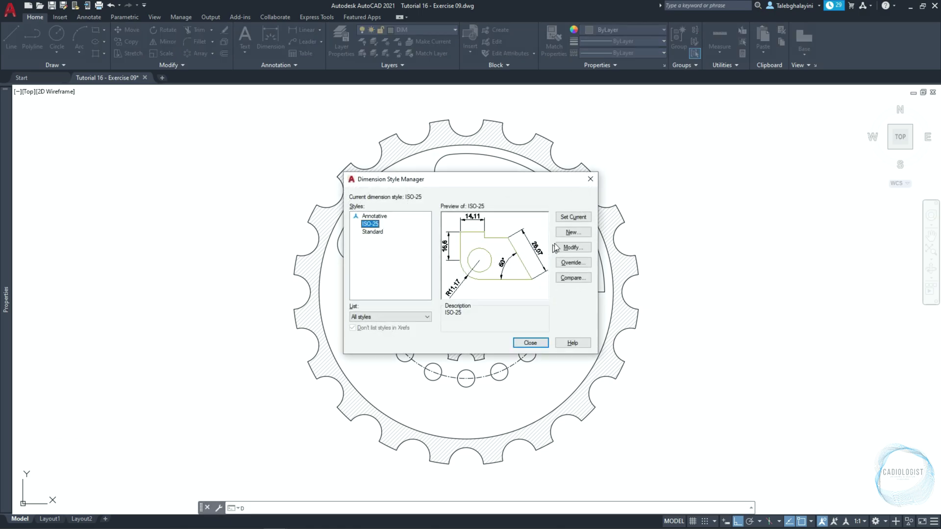
left_click(568, 233)
type("DIM 01")
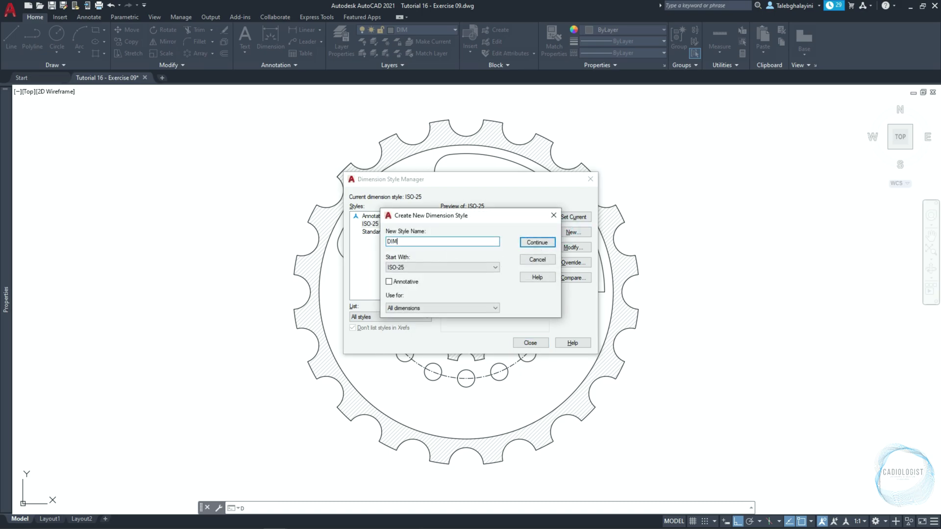
Review DIM 01's line settings and reduce its arrow size to 1.8.
left_click(549, 242)
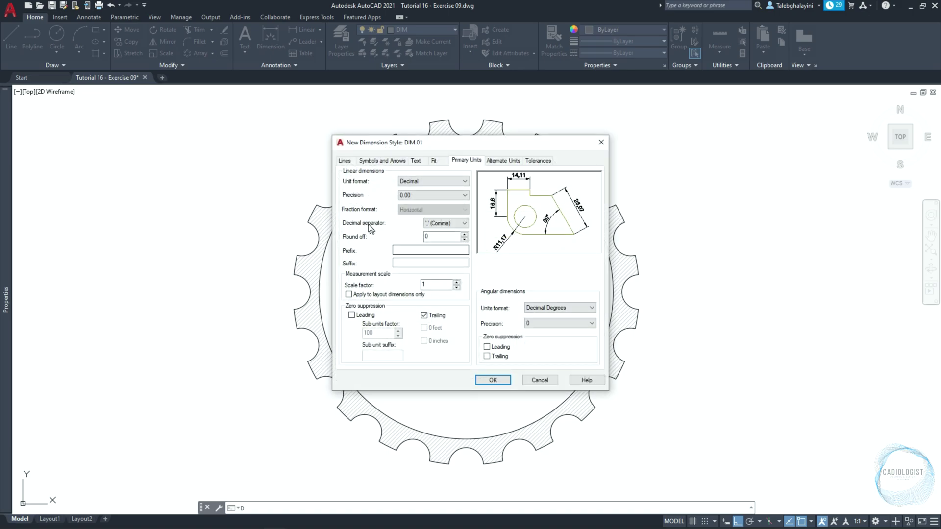
left_click(345, 160)
left_click_drag(449, 239, 417, 245)
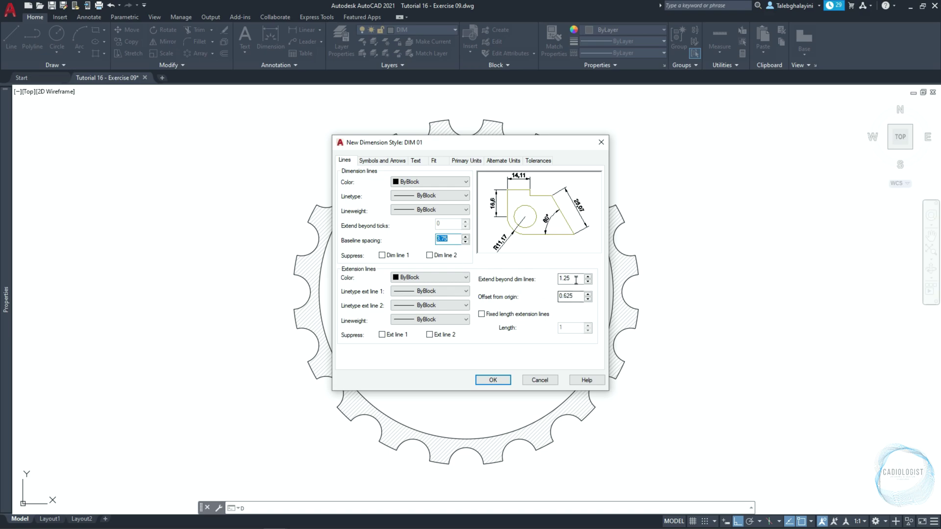
left_click_drag(576, 279, 550, 300)
left_click(398, 161)
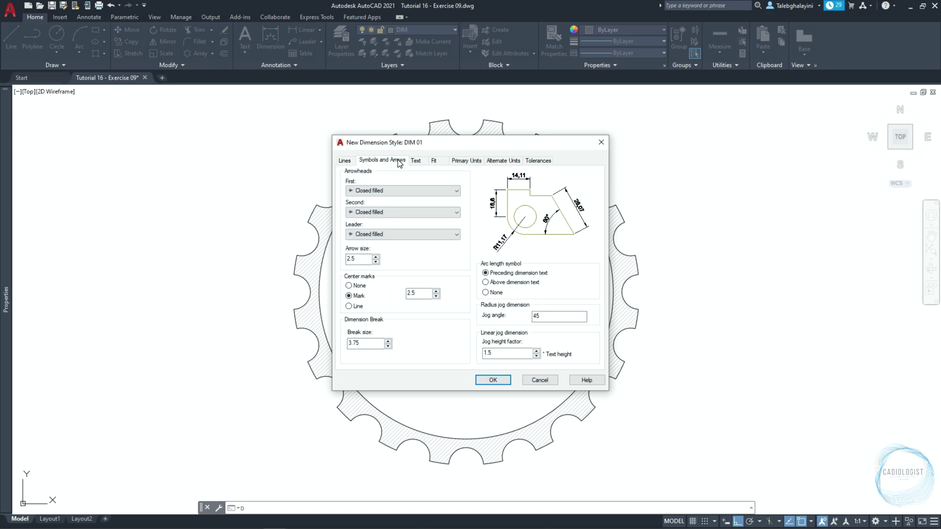
left_click_drag(344, 264, 325, 266)
left_click_drag(358, 342, 415, 345)
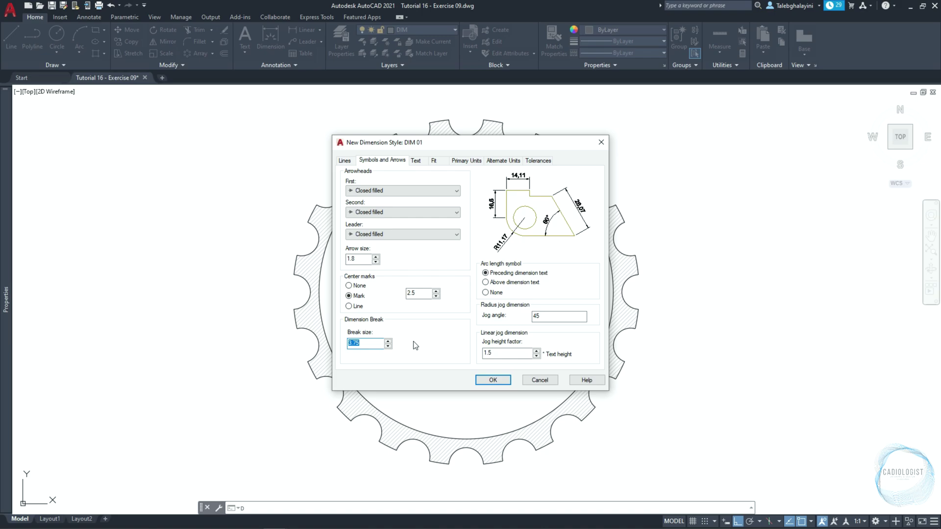
left_click(418, 161)
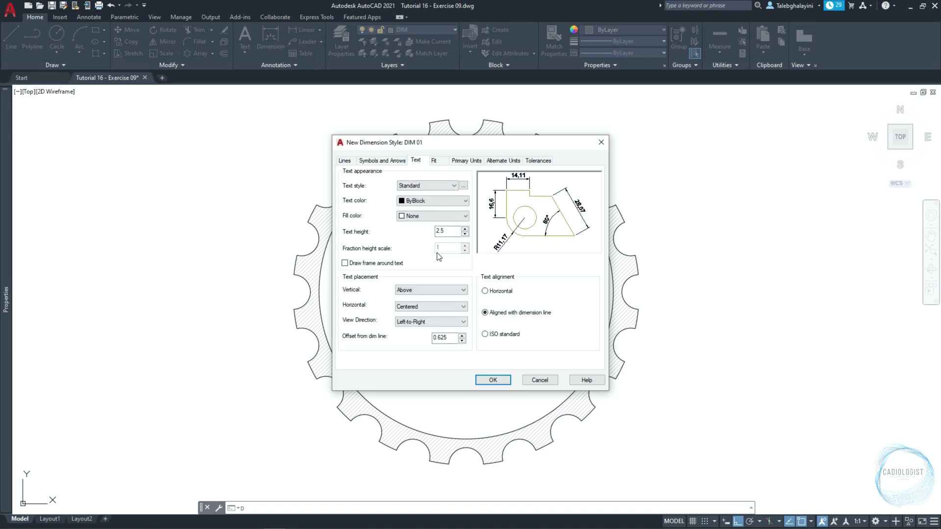
Set DIM 01's text above the line, horizontally centred and aligned with the dimension line.
left_click_drag(445, 232, 416, 239)
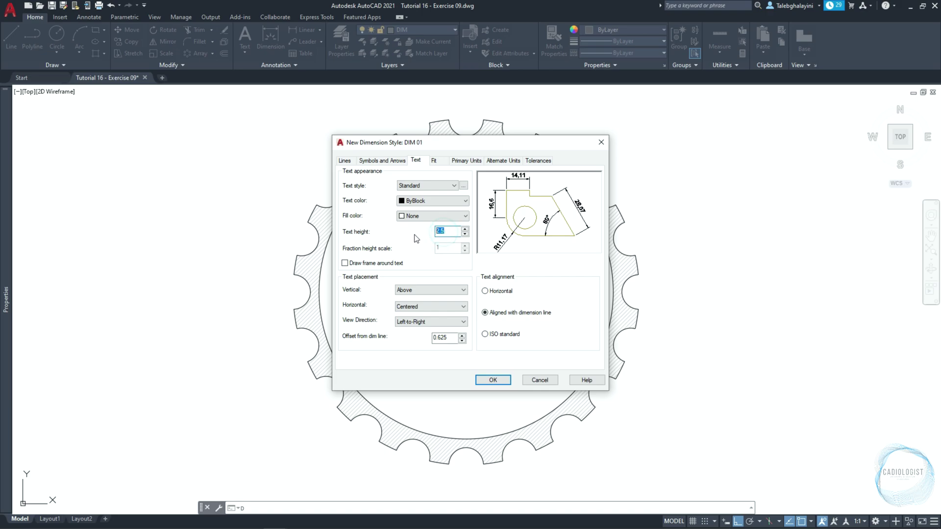
left_click(428, 289)
left_click(424, 306)
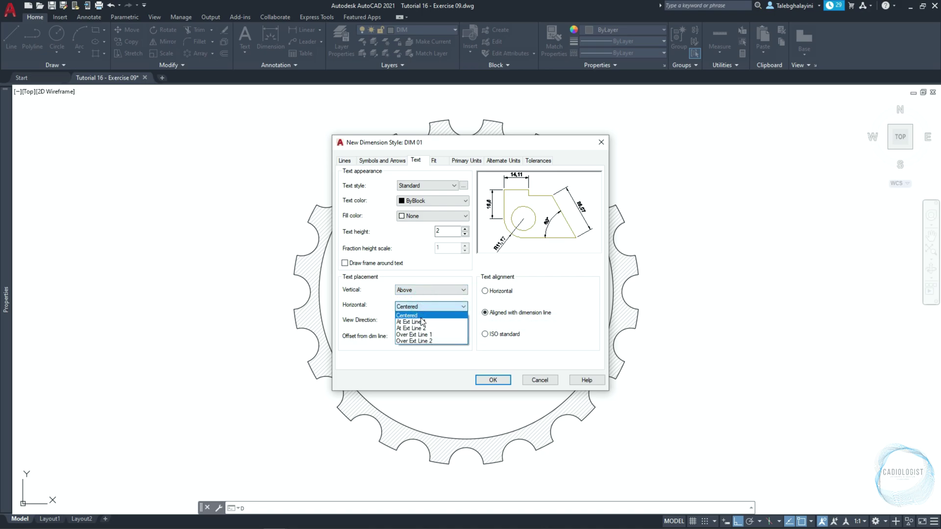
left_click(407, 316)
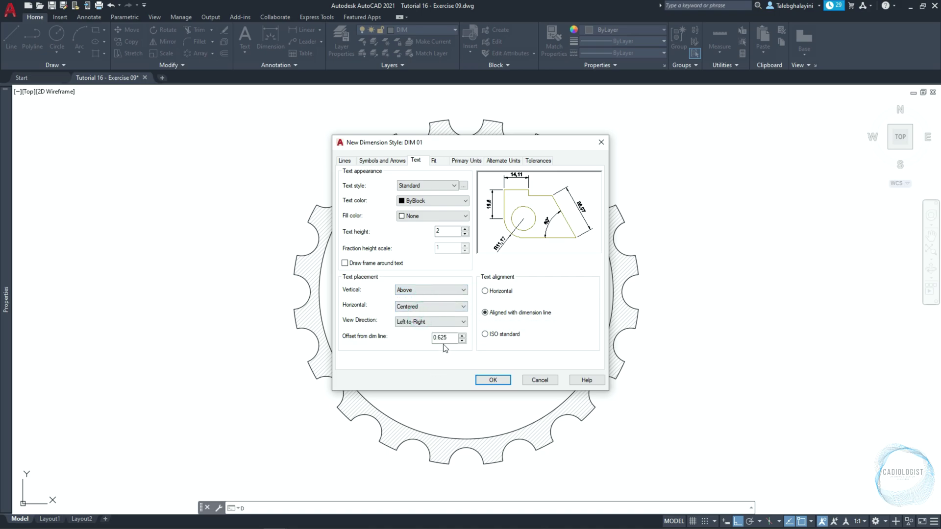
left_click_drag(446, 339, 416, 342)
left_click(485, 313)
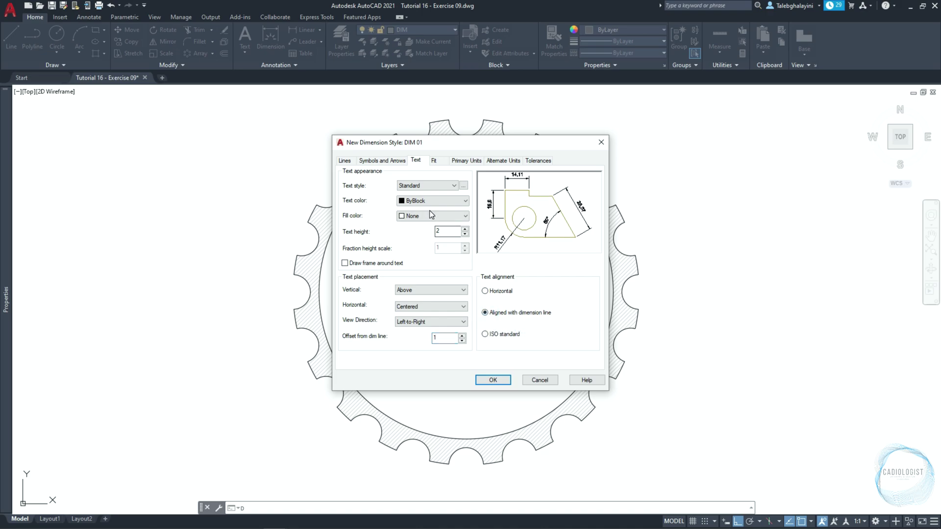
Set linear and angular precision to 0, accept DIM 01 and close the style manager.
left_click(439, 162)
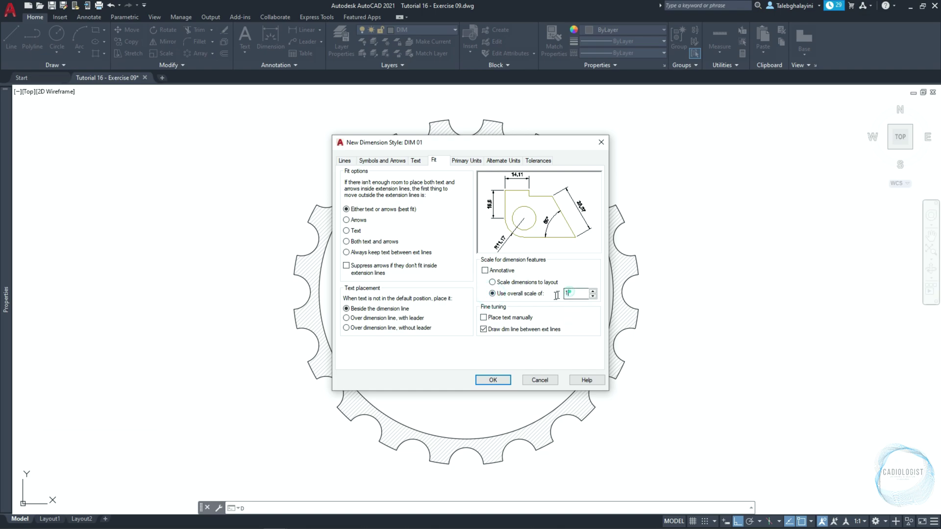
left_click(462, 161)
left_click(451, 195)
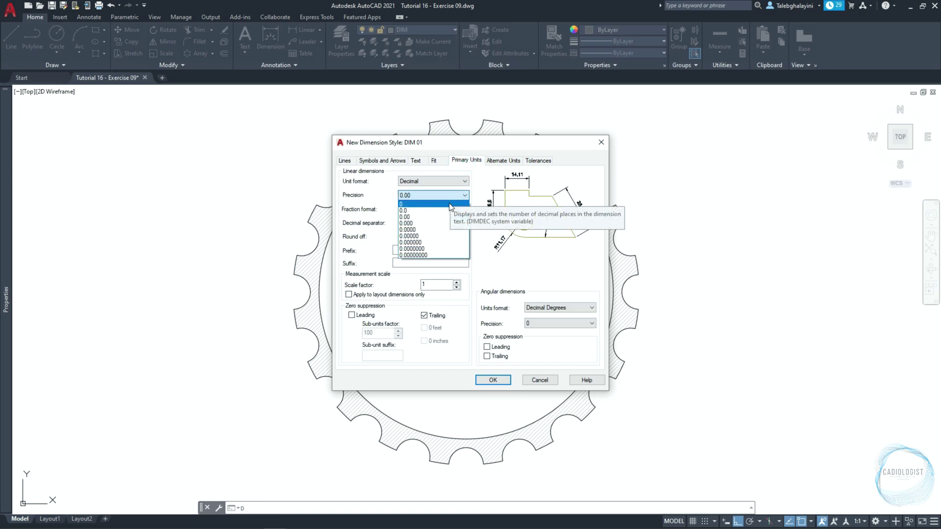
left_click(449, 203)
left_click(538, 324)
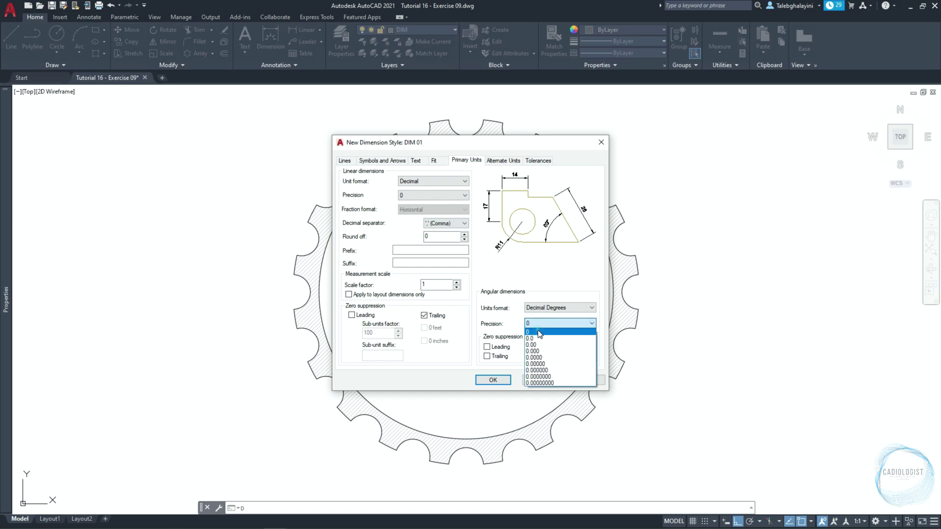
left_click(539, 333)
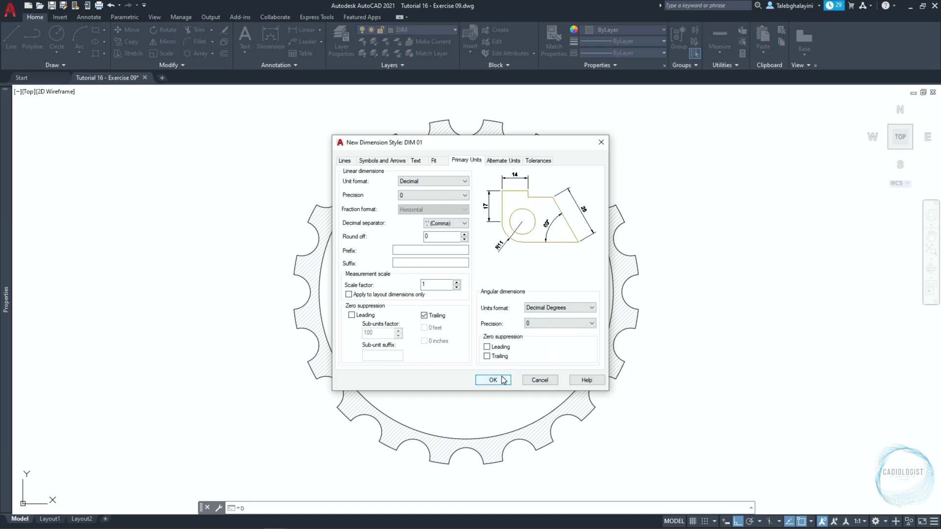
left_click(502, 381)
left_click(522, 345)
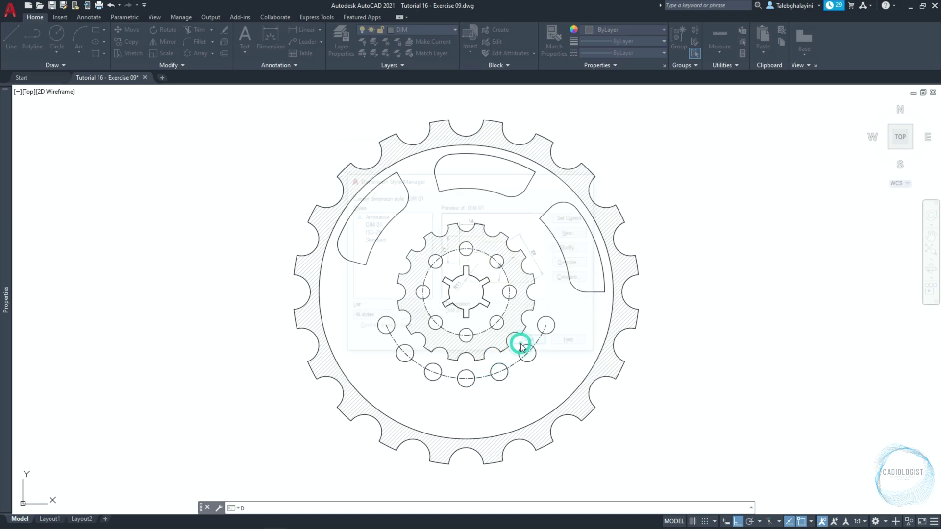
Add an aligned 15 dimension from the gear centre to the keyway tooth corner.
left_click(89, 17)
left_click(213, 54)
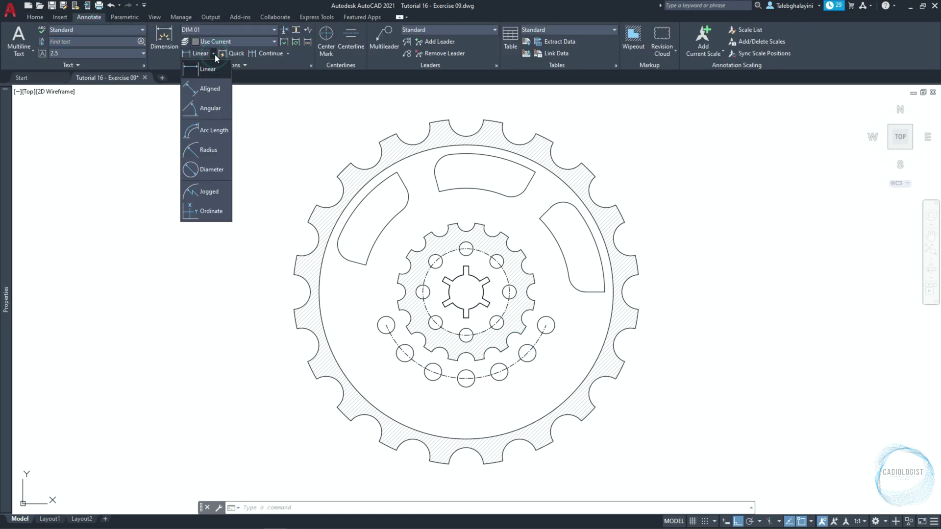
left_click(210, 88)
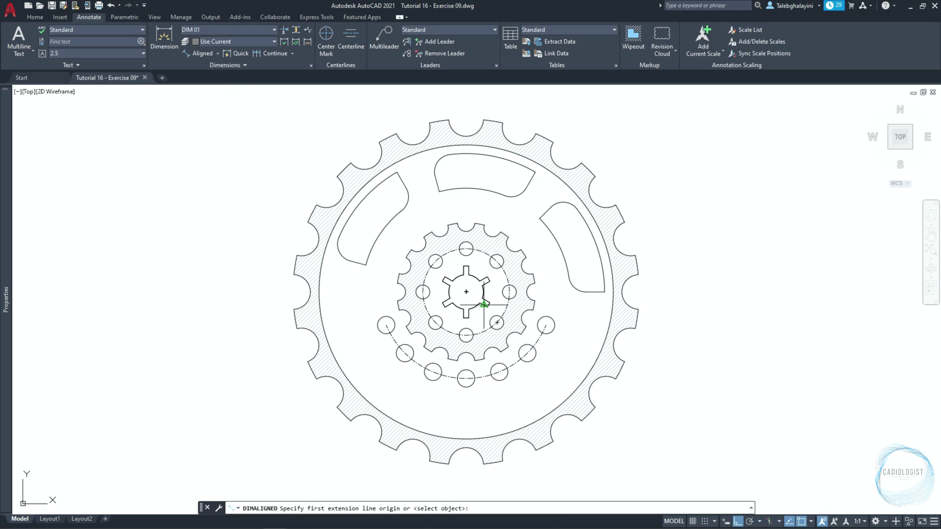
scroll(471, 289, "up", 8)
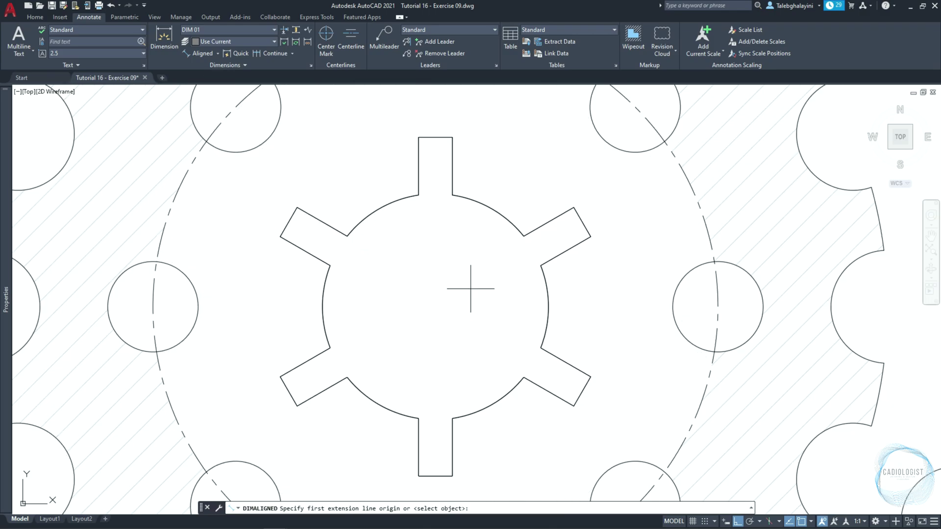
left_click(433, 307)
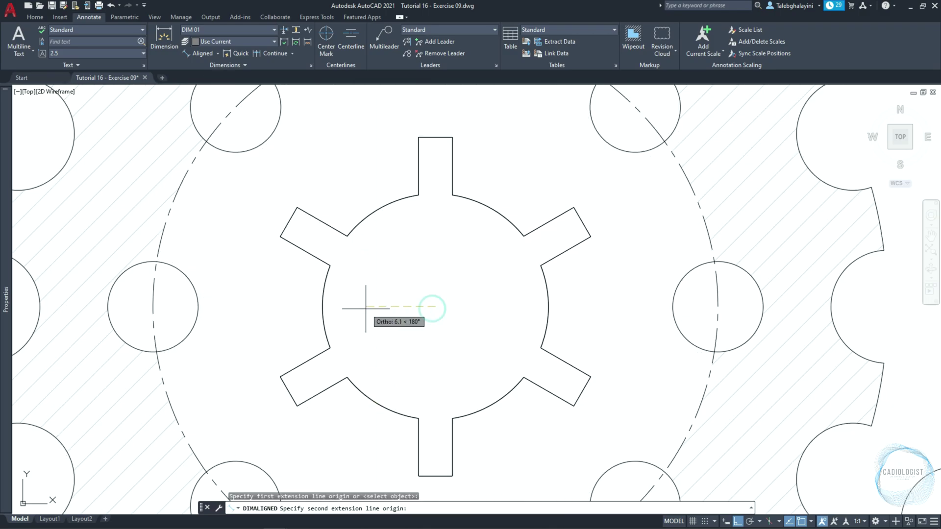
left_click(288, 222)
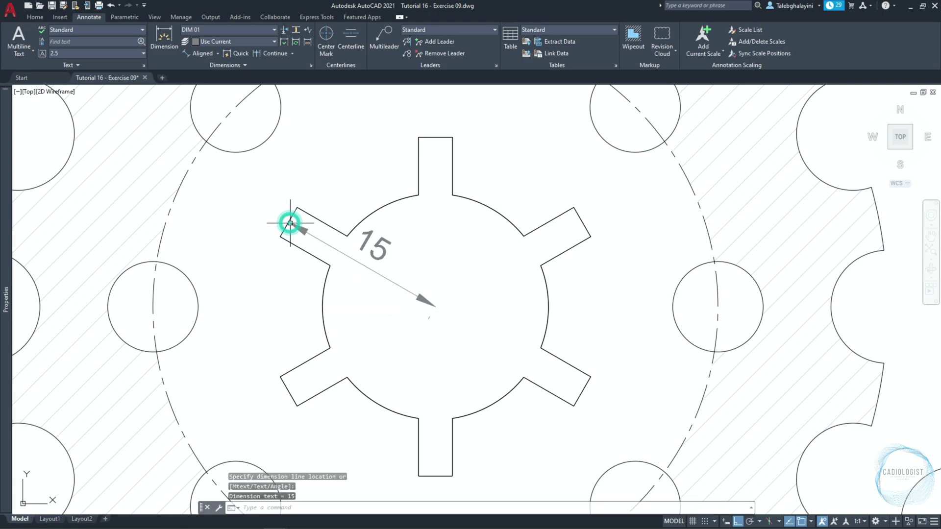
left_click(408, 292)
Move the 15 dimension's text toward the first extension line, vertically centred.
left_click(408, 292)
mouse_move(6, 167)
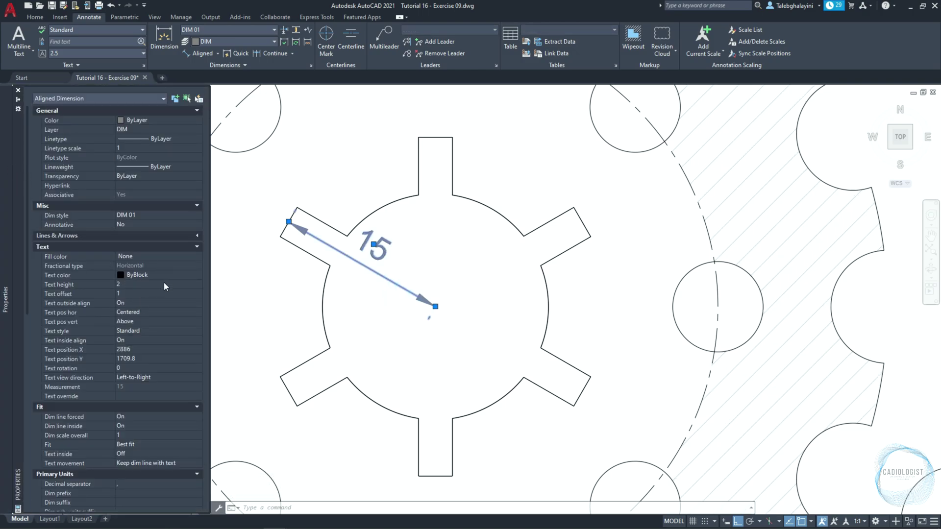
left_click(148, 311)
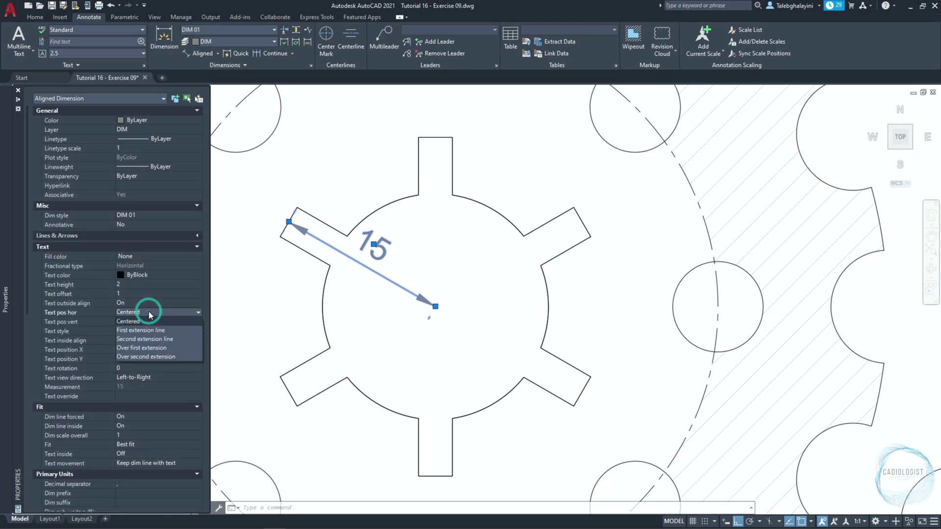
left_click(151, 329)
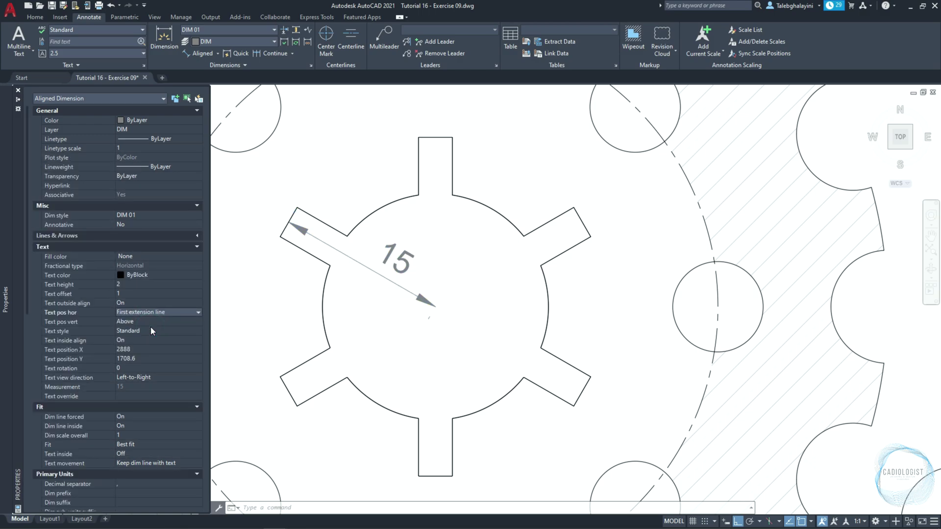
left_click(152, 323)
left_click(151, 323)
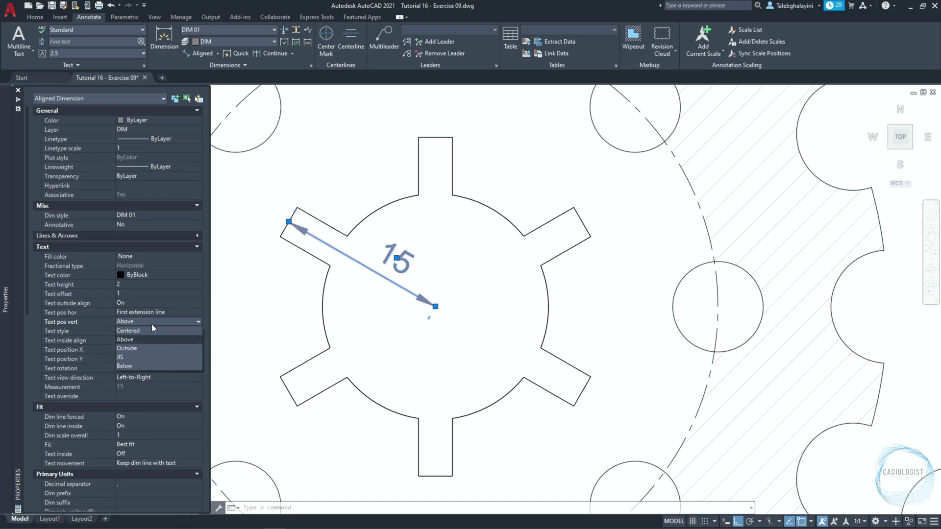
left_click(151, 331)
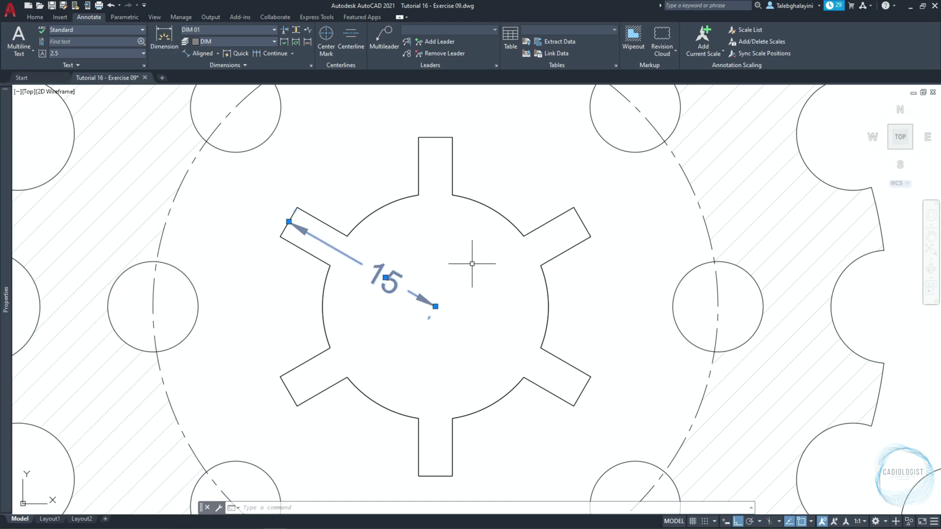
Add an aligned 3 dimension across the lower-left tooth width.
key("Escape")
key("space")
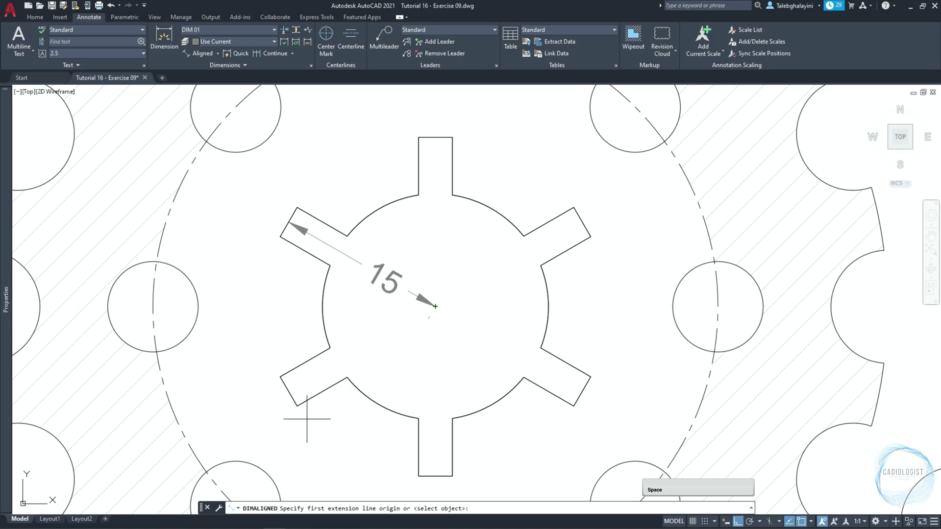
middle_click_drag(299, 415, 316, 383)
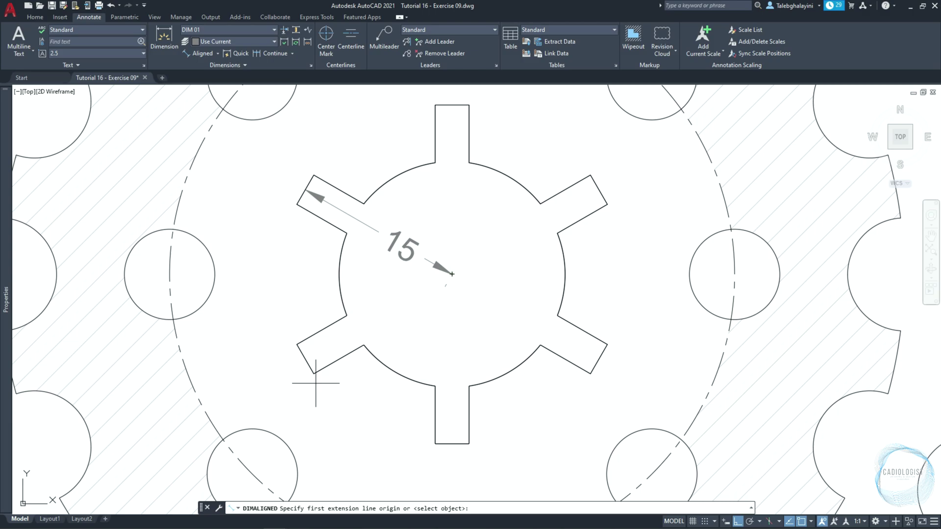
left_click(314, 373)
left_click(297, 345)
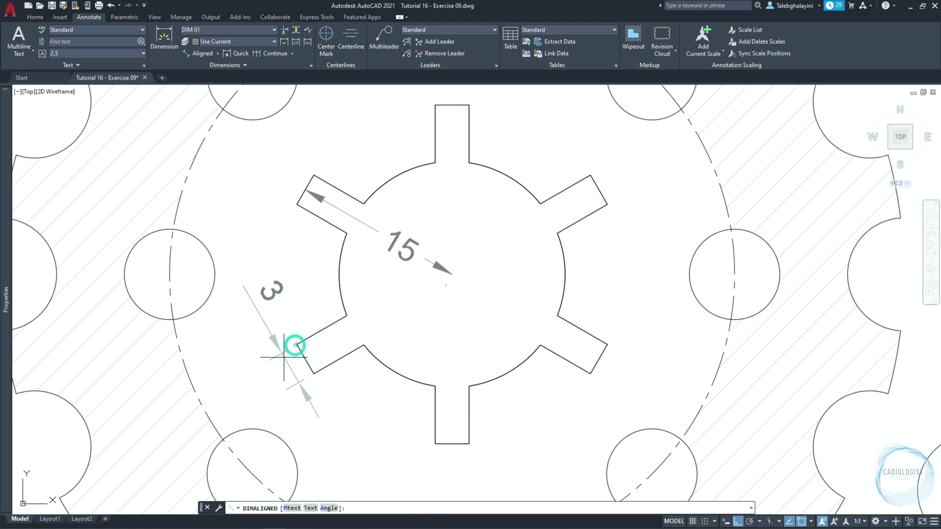
left_click(265, 359)
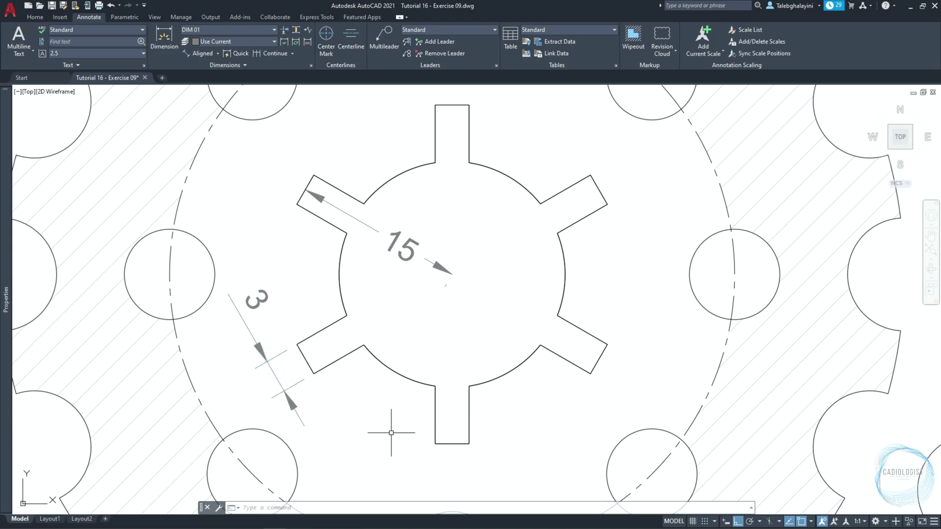
Dimension a rim scallop arc with an R5 radius dimension.
left_click(217, 53)
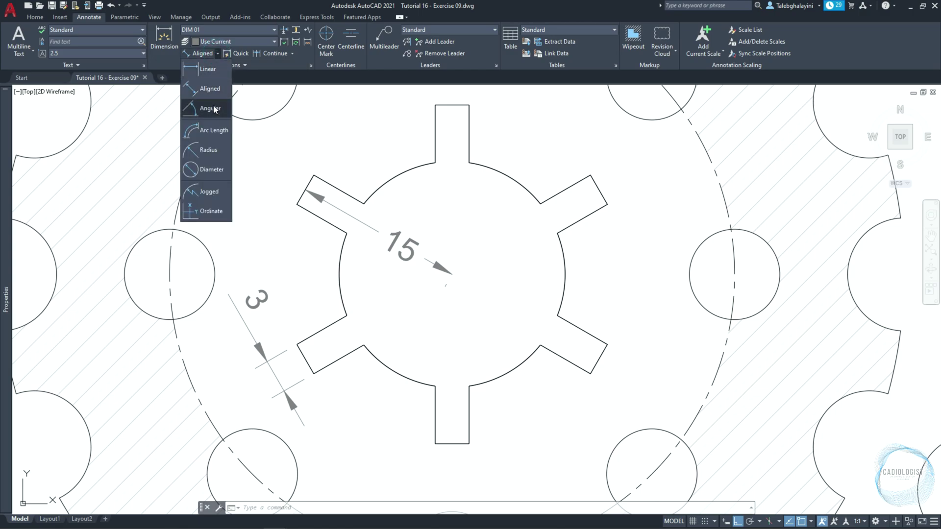
left_click(214, 149)
scroll(517, 310, "down", 3)
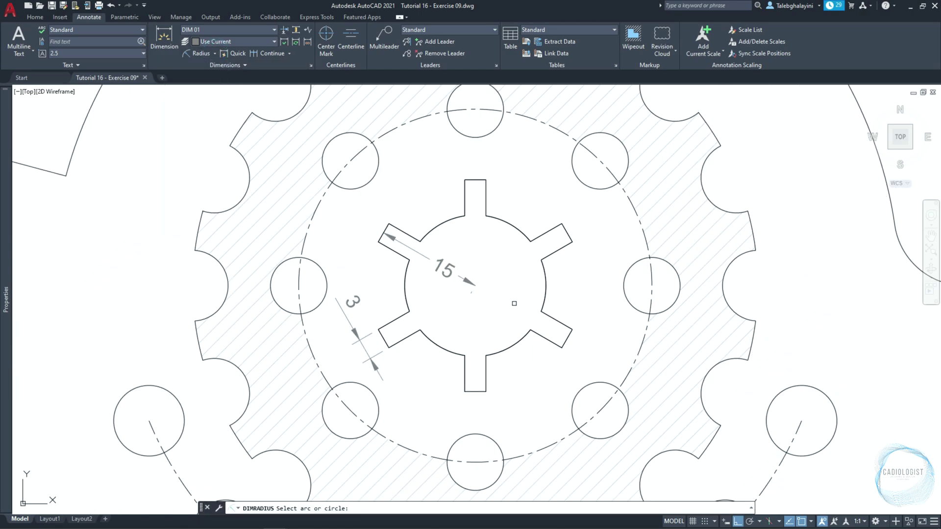
scroll(597, 262, "up", 1)
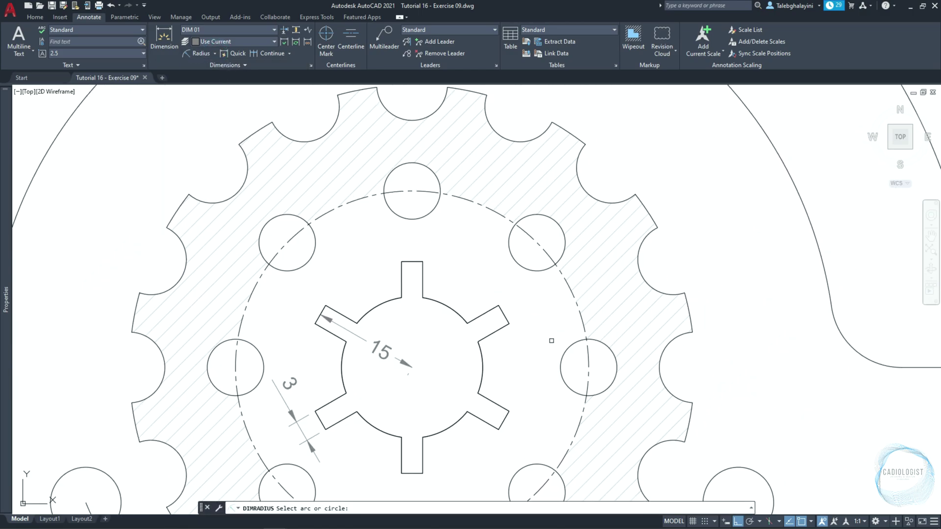
left_click(588, 188)
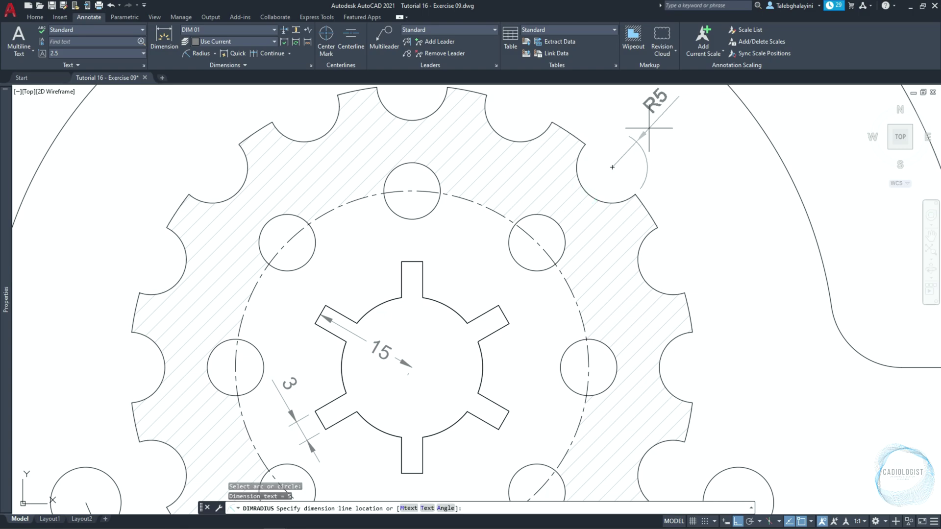
middle_click_drag(649, 127, 619, 200)
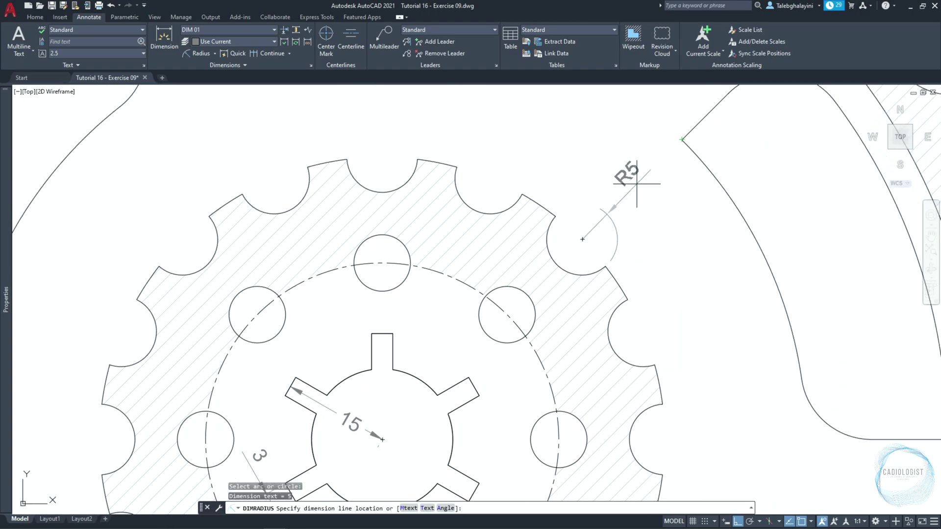
left_click(637, 183)
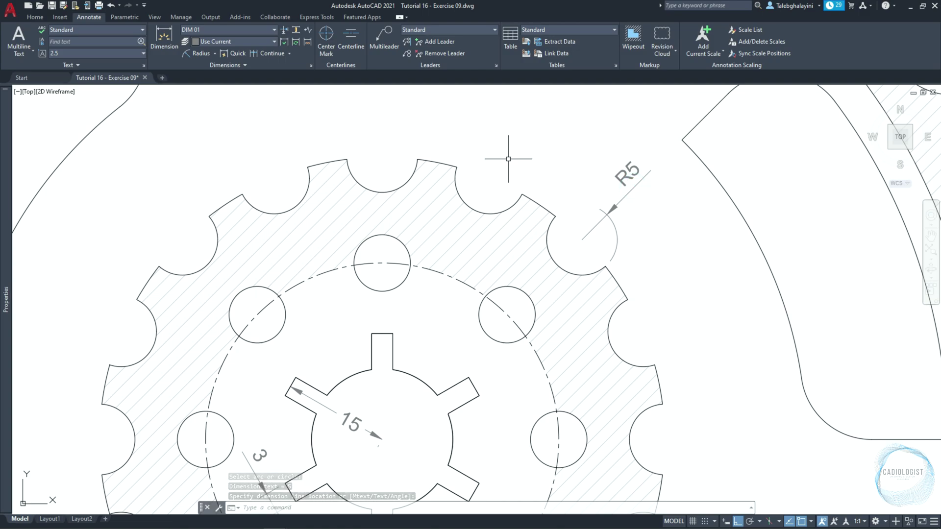
Add an R25 radius dimension to the dashed pitch circle above the gear.
type("DIMR")
key("Return")
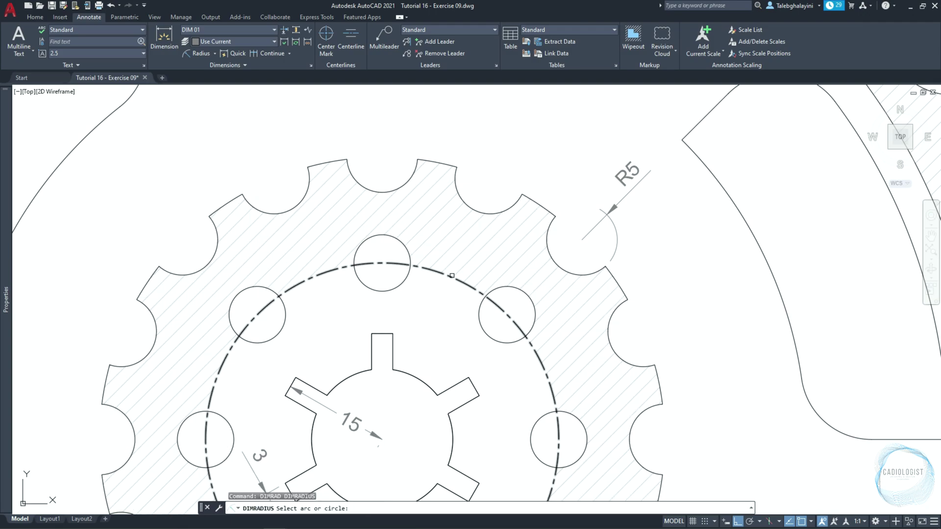
left_click(452, 275)
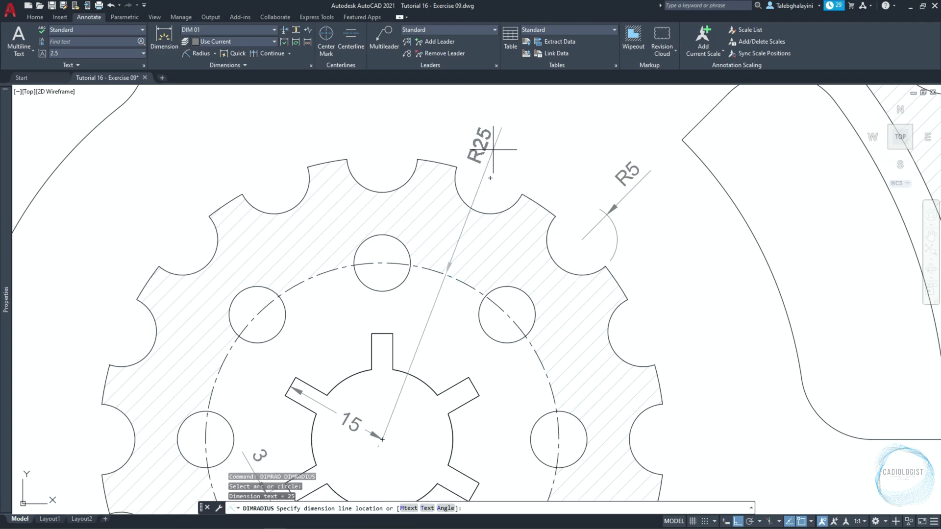
scroll(492, 181, "down", 2)
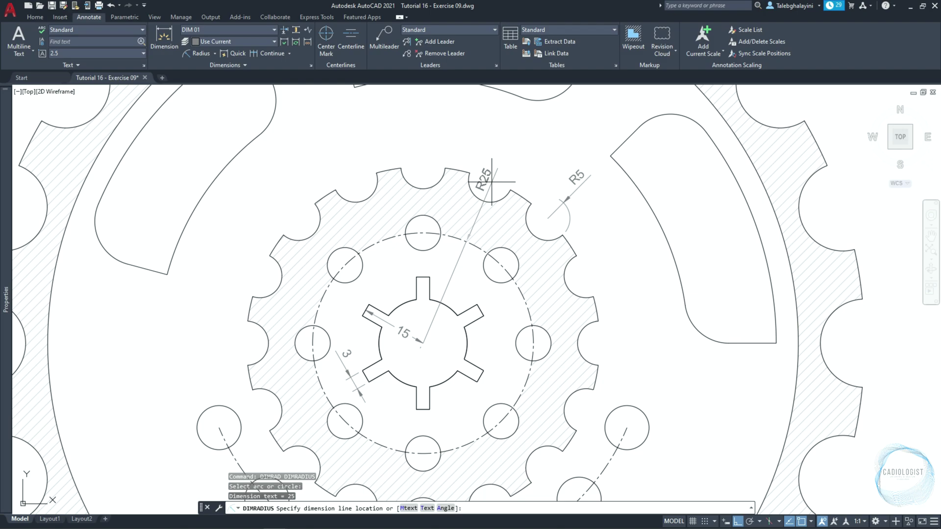
left_click(501, 143)
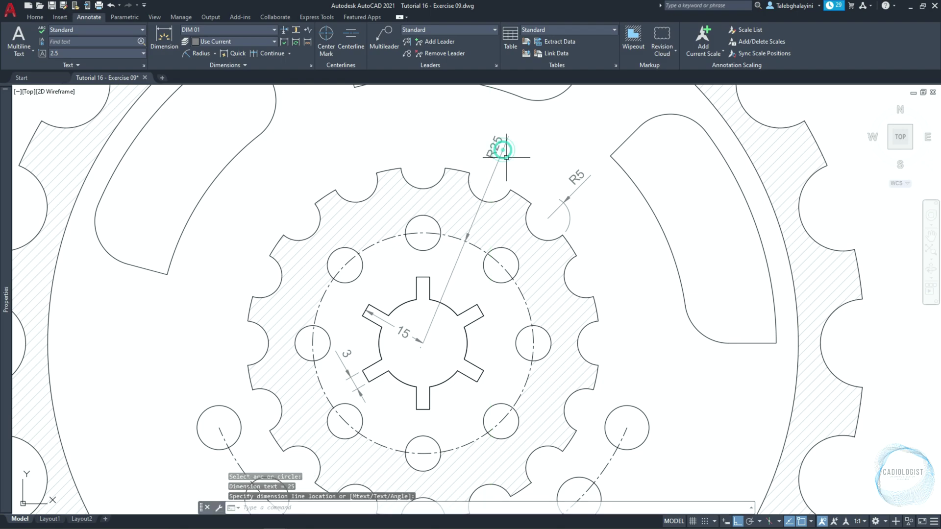
Dimension the small bolt hole as Ø8 and the keyway's inner arc as Ø20.
left_click(215, 54)
left_click(210, 168)
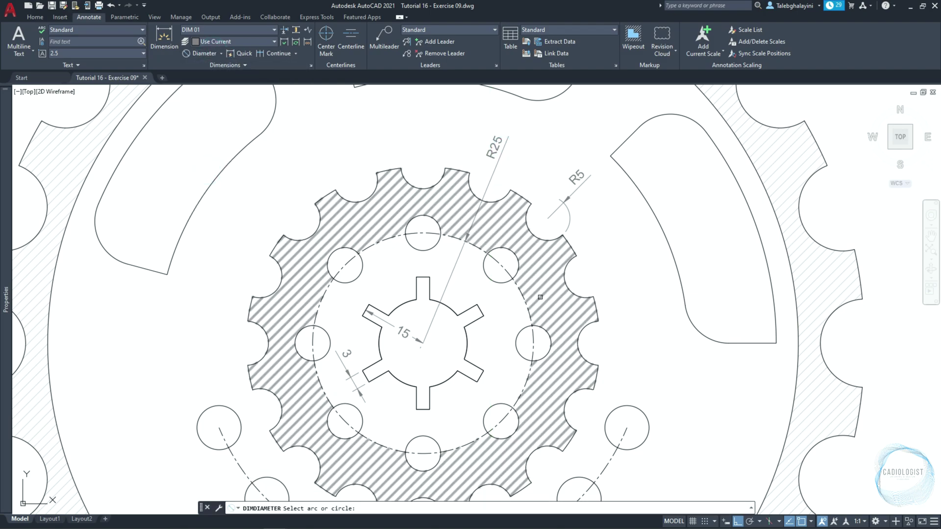
scroll(424, 265, "down", 2)
scroll(441, 343, "up", 4)
left_click(506, 348)
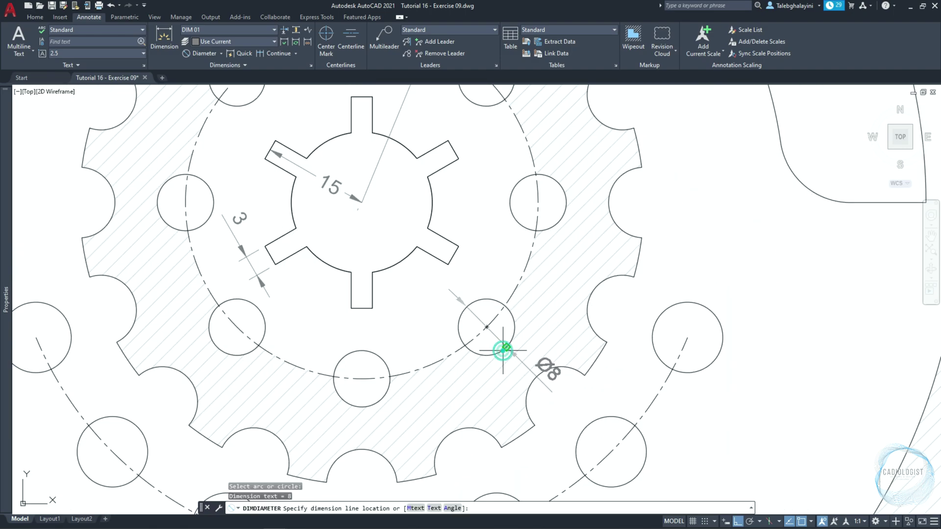
left_click(561, 402)
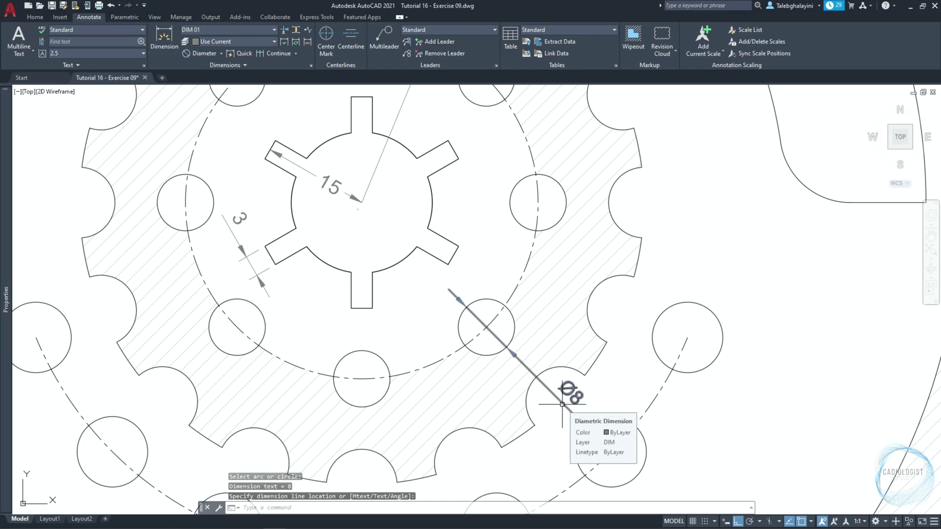
type("DIMD")
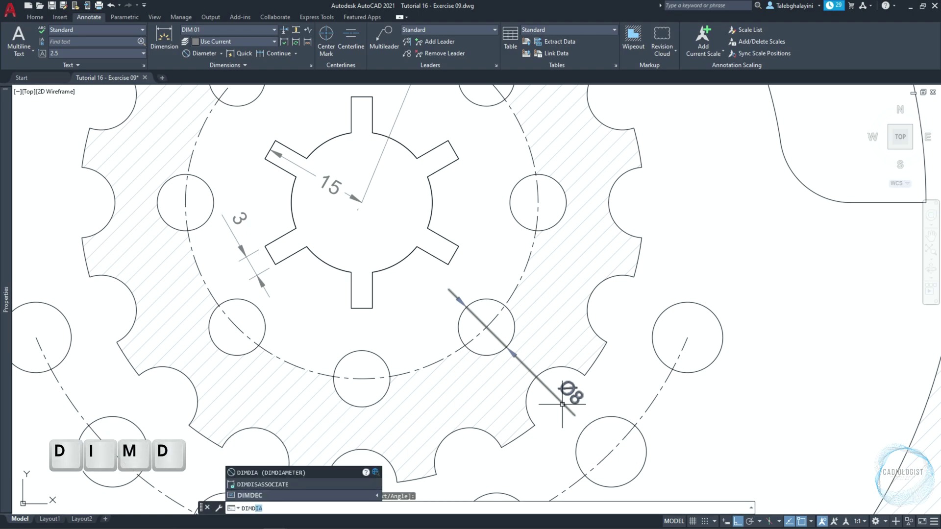
key("Return")
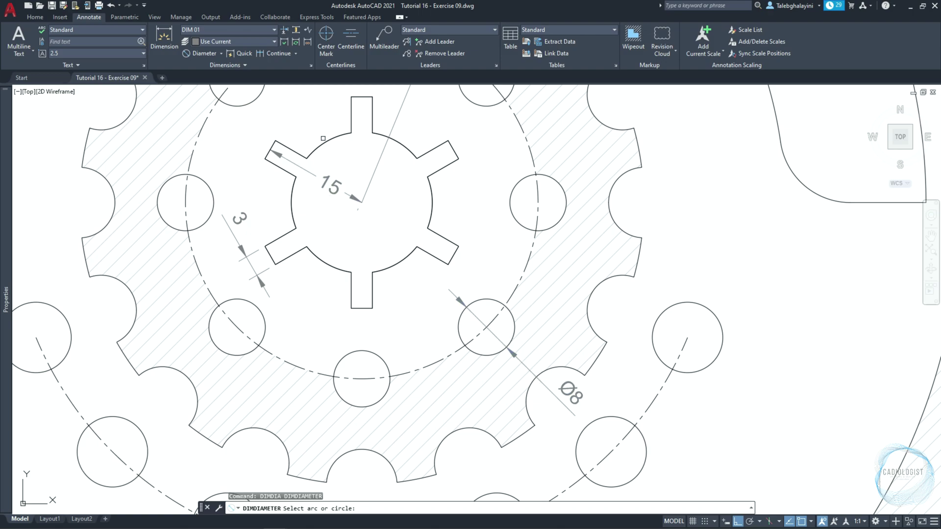
left_click(324, 140)
scroll(326, 143, "up", 4)
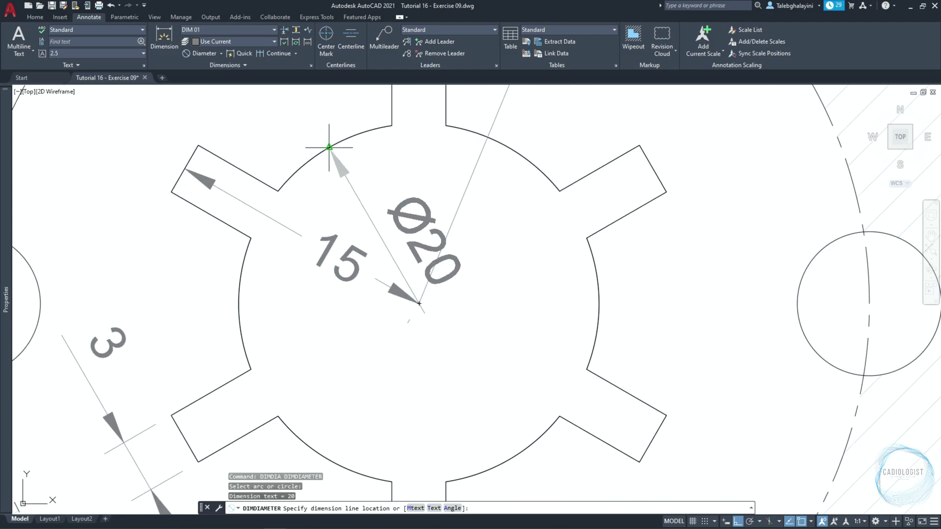
left_click(325, 141)
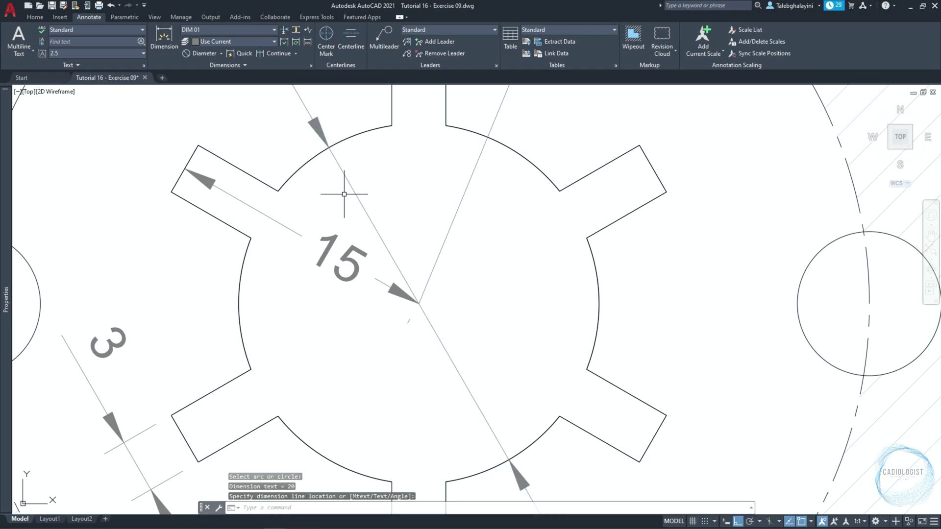
scroll(344, 194, "down", 4)
middle_click_drag(354, 172, 403, 238)
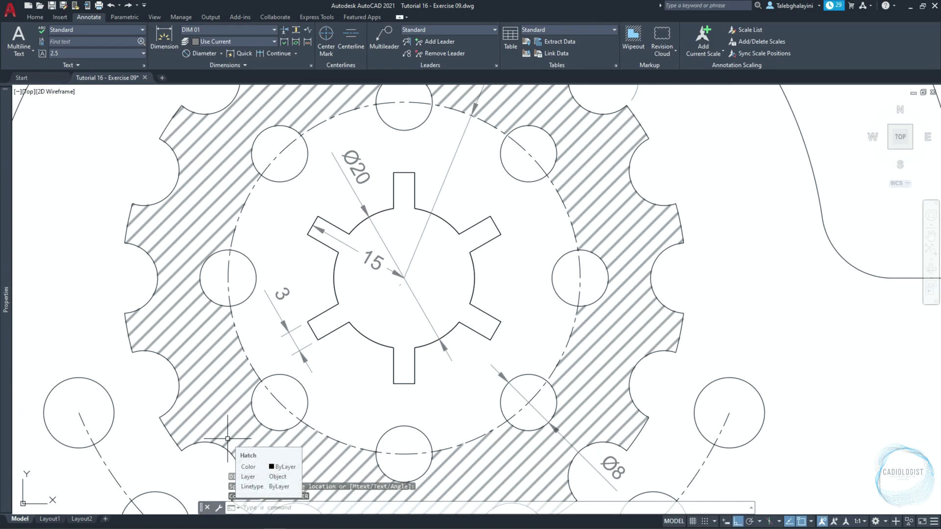
Add a Ø10 diameter dimension to the small circle.
type("DIMDIA")
key("Return")
scroll(228, 442, "down", 4)
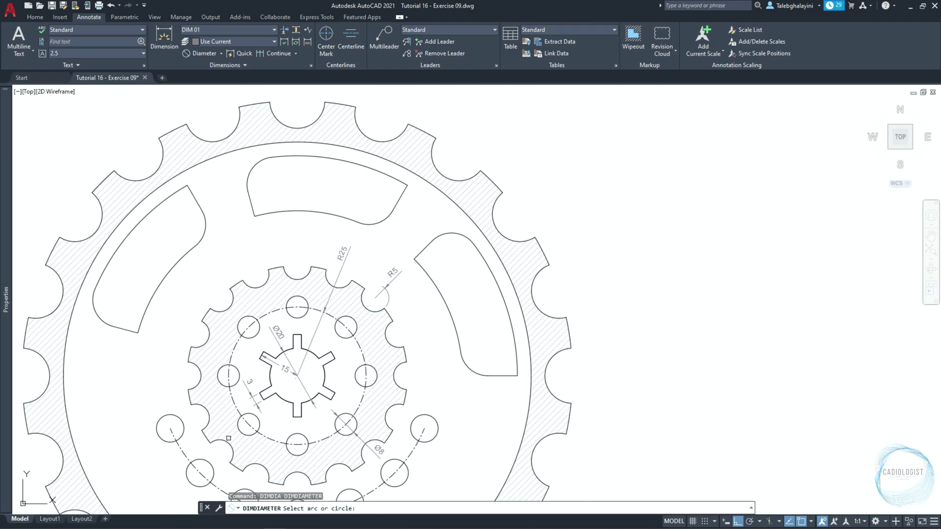
left_click(192, 478)
middle_click_drag(192, 478, 293, 382)
scroll(293, 381, "up", 6)
left_click(316, 402)
Add radius dimensions R40, R50 on the bolt circle, R85 on the outer circle, and R10 on a tooth notch.
type("DIMRAD")
key("Return")
scroll(314, 398, "down", 4)
left_click(657, 179)
left_click(660, 210)
key("Return")
left_click(284, 296)
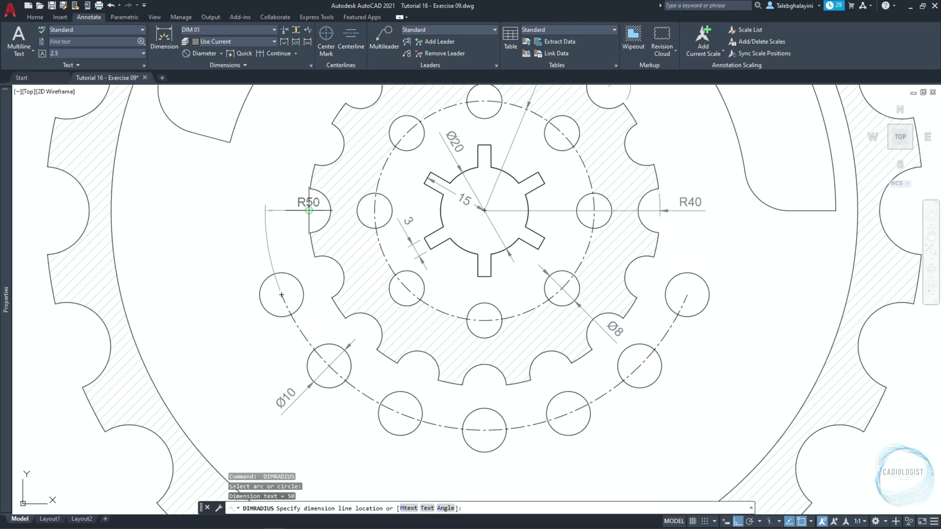
left_click(258, 210)
scroll(300, 239, "down", 4)
key("Return")
left_click(355, 373)
scroll(356, 374, "up", 3)
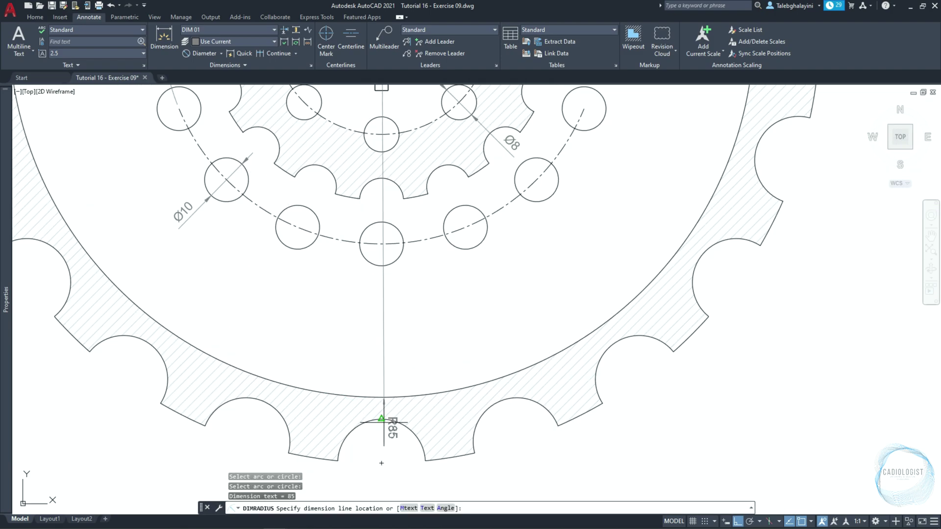
left_click(385, 441)
key("Return")
scroll(134, 143, "up", 2)
left_click(135, 144)
left_click(95, 145)
Dimension the curved slot: R10 on both corners, R80 outer arc, and R60 arc.
key("Return")
middle_click_drag(195, 213, 167, 318)
left_click(512, 251)
scroll(513, 249, "up", 2)
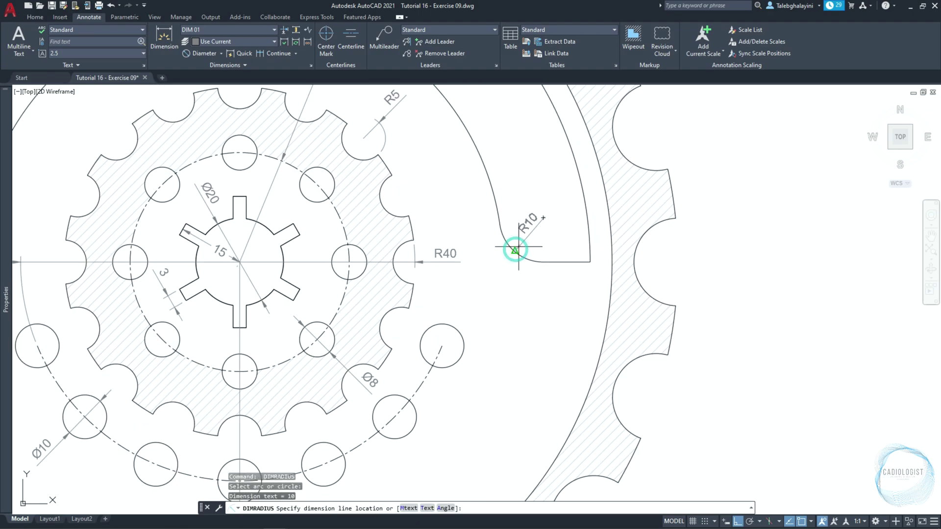
left_click(514, 246)
key("Return")
middle_click_drag(514, 245, 539, 359)
left_click(567, 172)
left_click(544, 212)
key("Return")
middle_click_drag(518, 171, 514, 273)
left_click(466, 164)
left_click(475, 191)
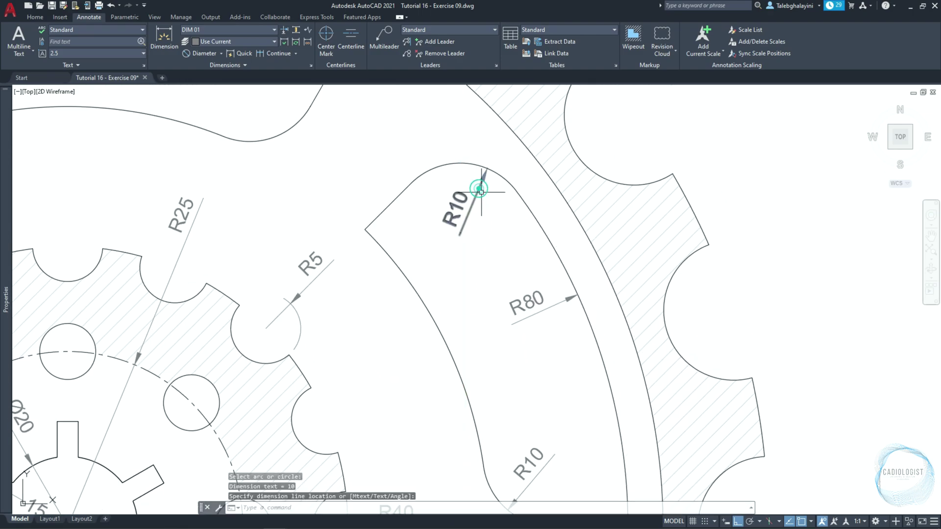
key("Return")
scroll(504, 254, "down", 2)
left_click(245, 162)
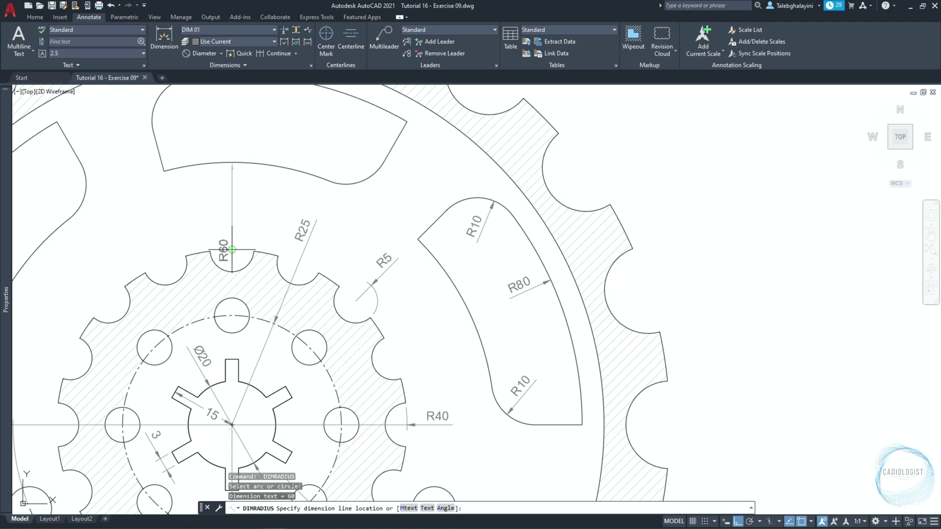
left_click(232, 145)
scroll(265, 196, "down", 5)
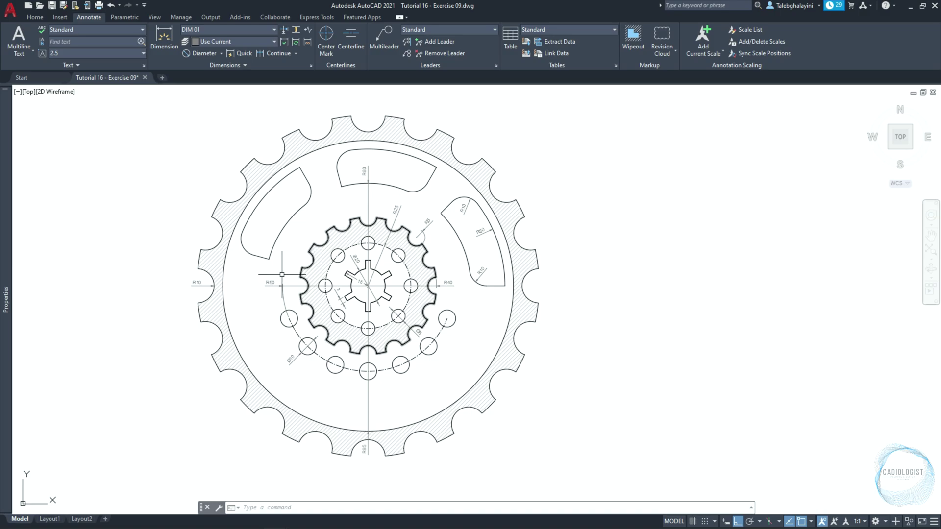
Switch to Layout1 and delete its default viewport.
left_click(50, 519)
left_click(278, 314)
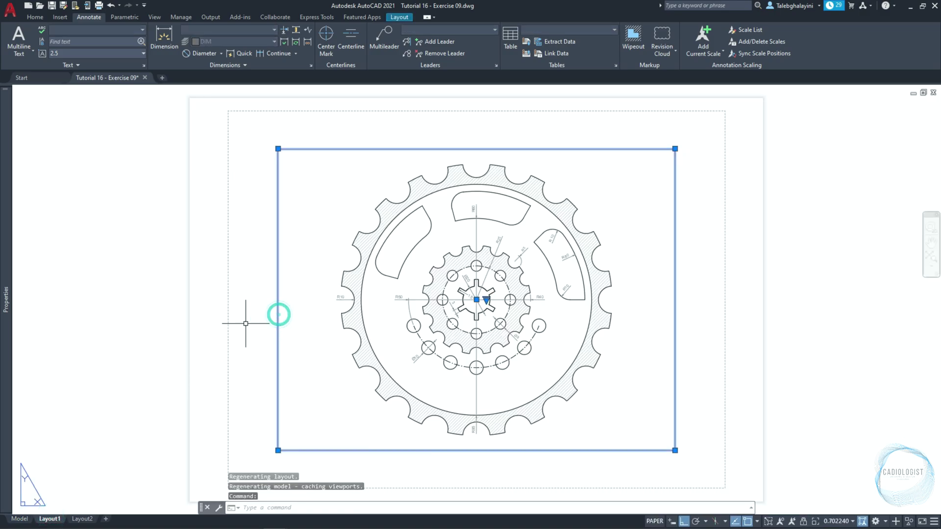
key("Delete")
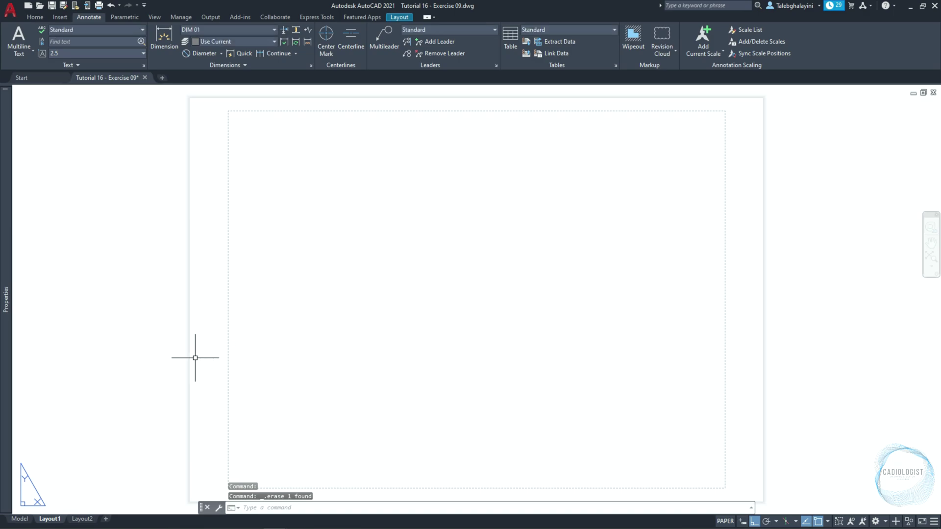
Rename the layout to Exercise 09.
right_click(56, 522)
left_click(81, 388)
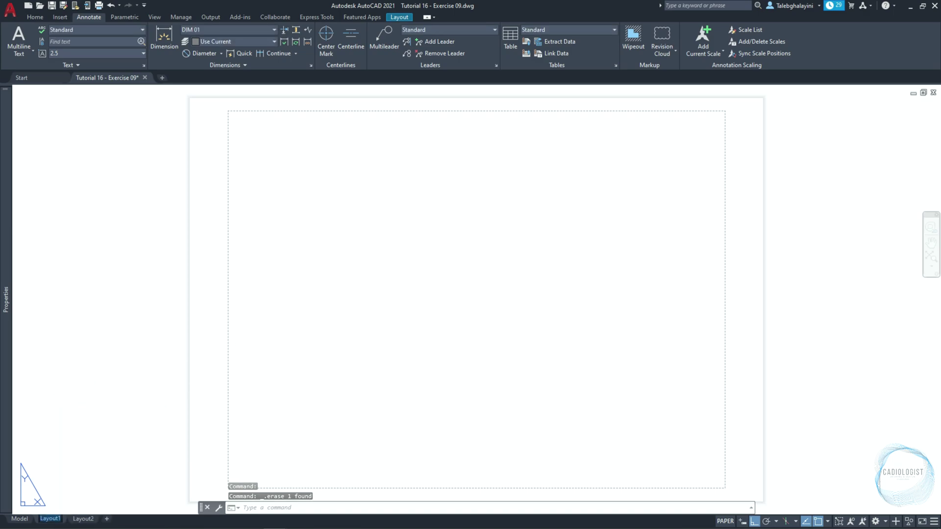
type("Exe")
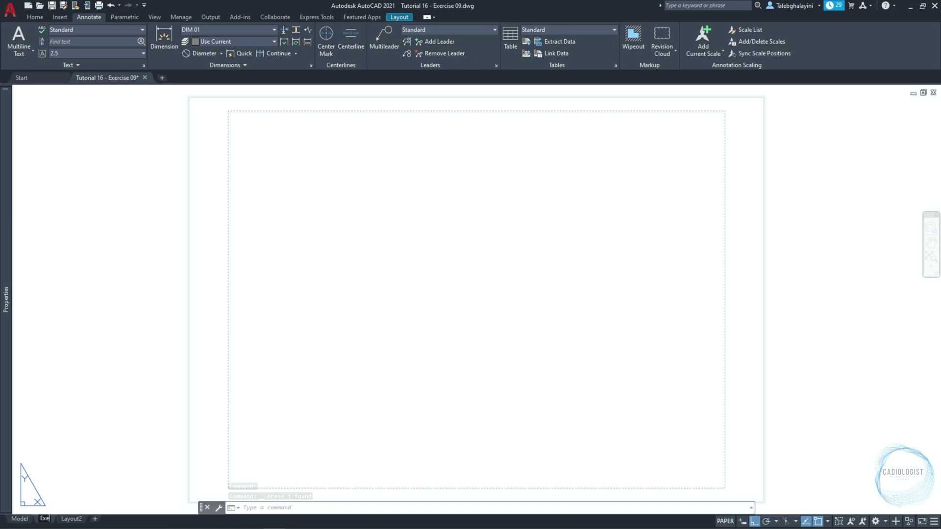
type("rcise 09")
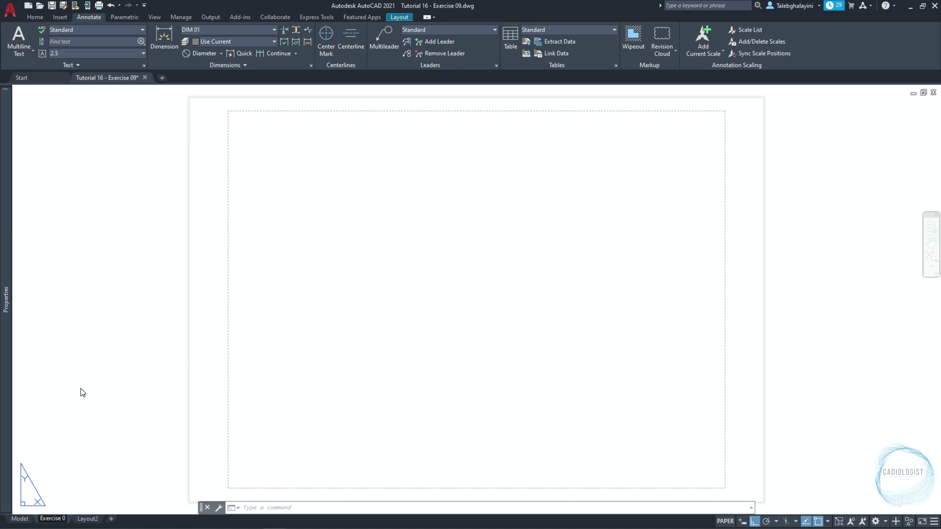
Modify the page setup: DWG To PDF.pc3, ISO full bleed A4 landscape, Scale lineweights on.
right_click(73, 518)
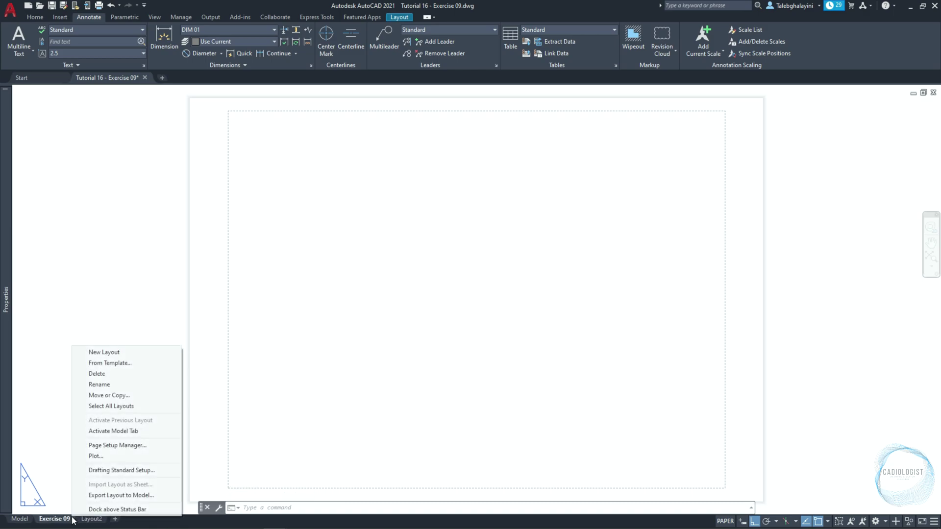
left_click(114, 445)
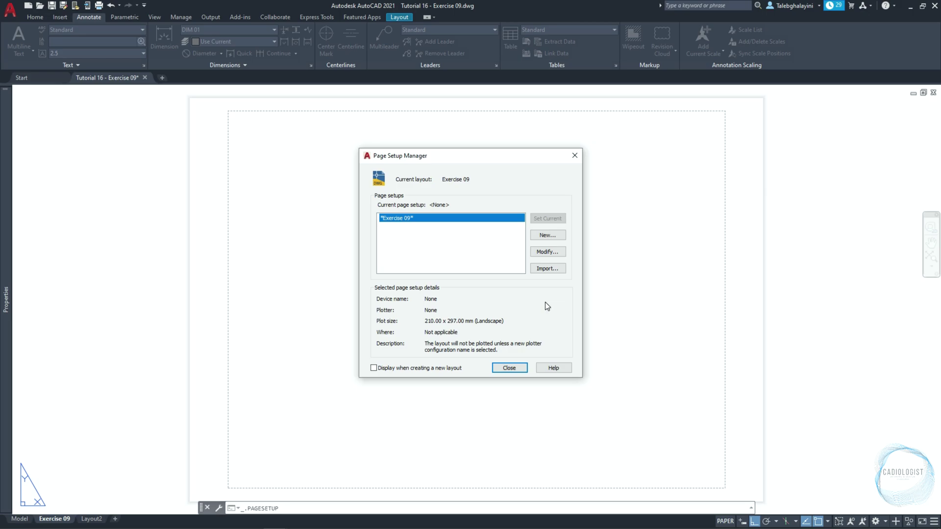
left_click(543, 252)
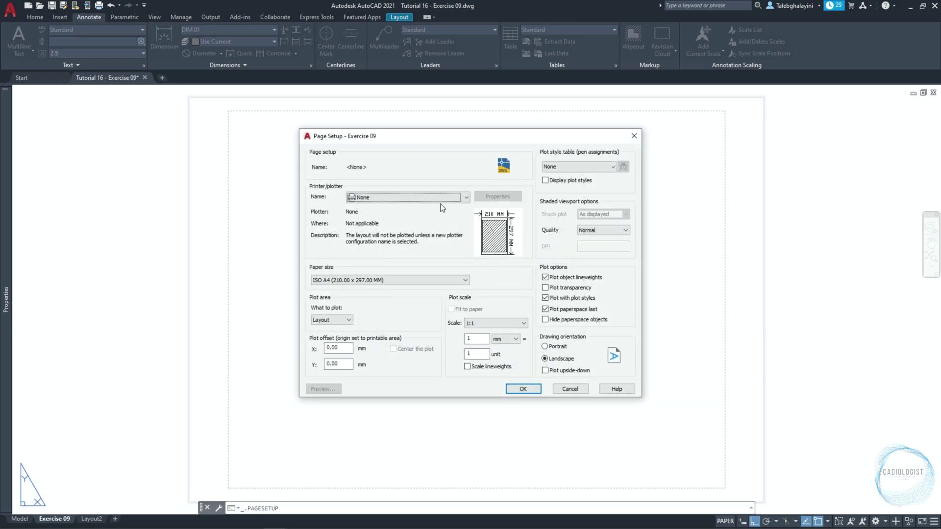
left_click(440, 198)
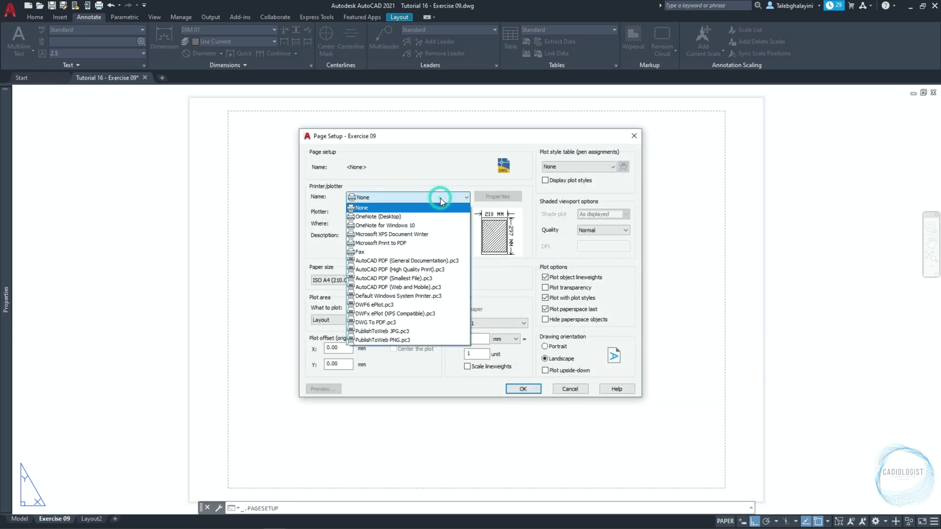
left_click(410, 323)
left_click(410, 281)
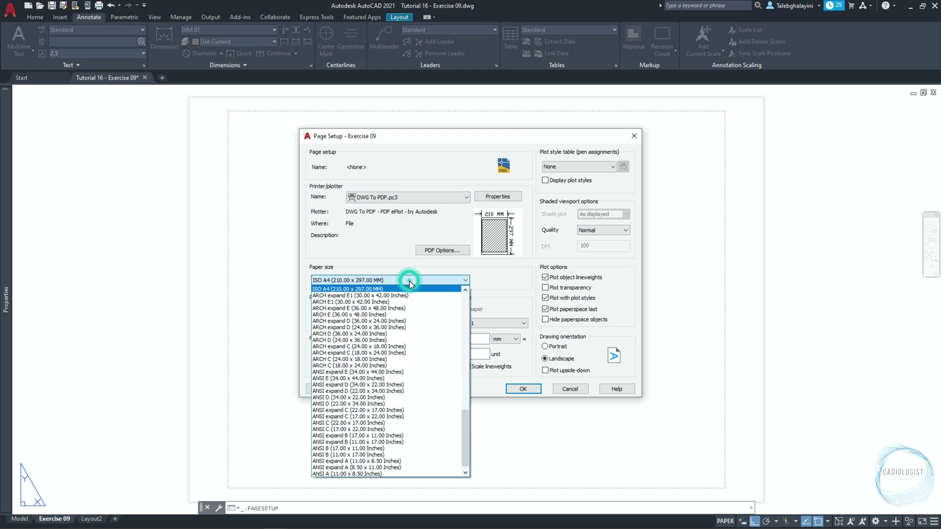
scroll(414, 299, "up", 15)
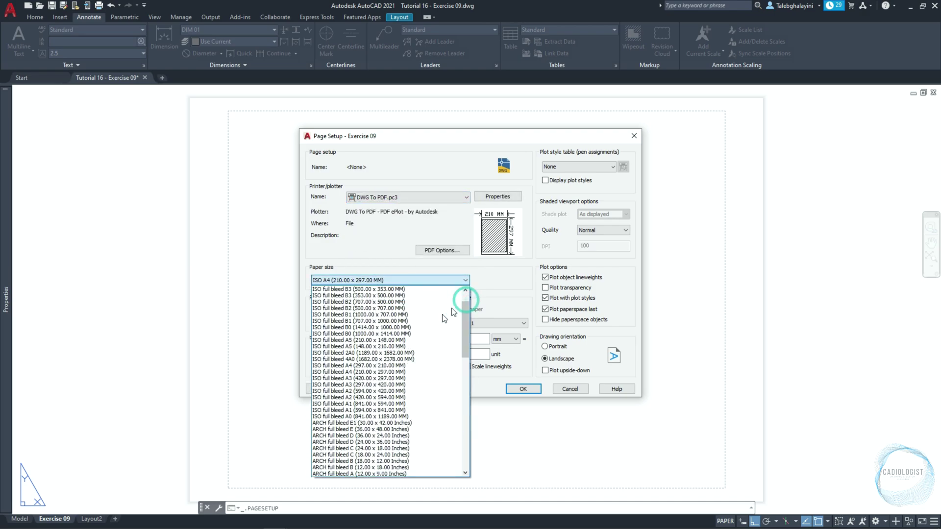
left_click(398, 366)
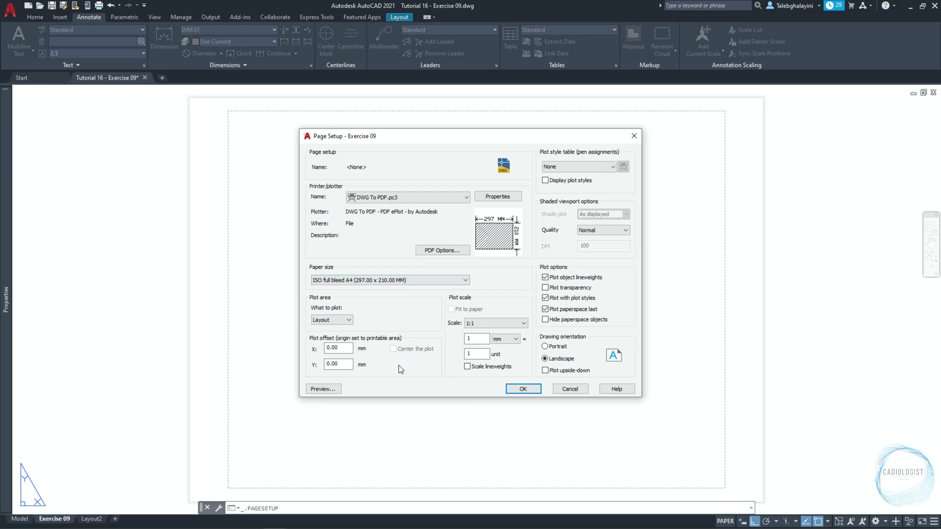
left_click(467, 367)
left_click(514, 389)
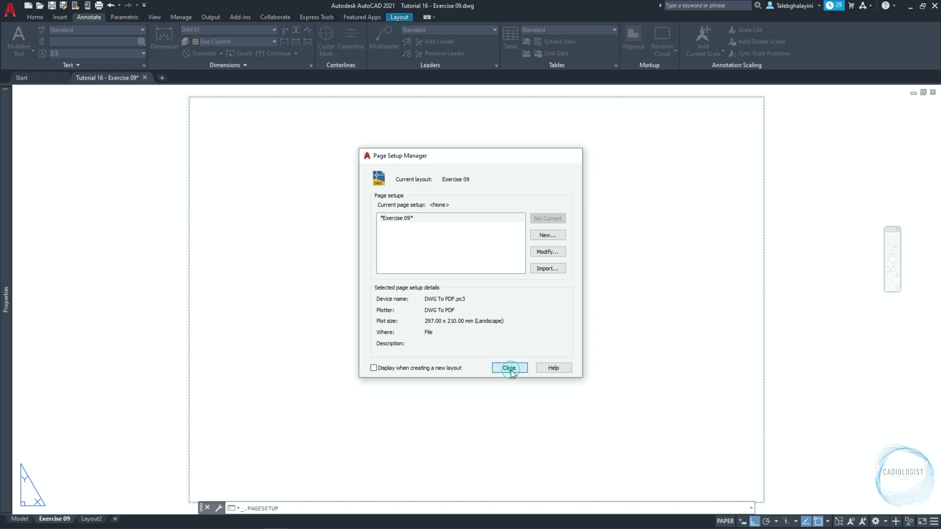
left_click(510, 369)
Create a Single viewport with VPORTS, fitted to the whole sheet.
type("vp")
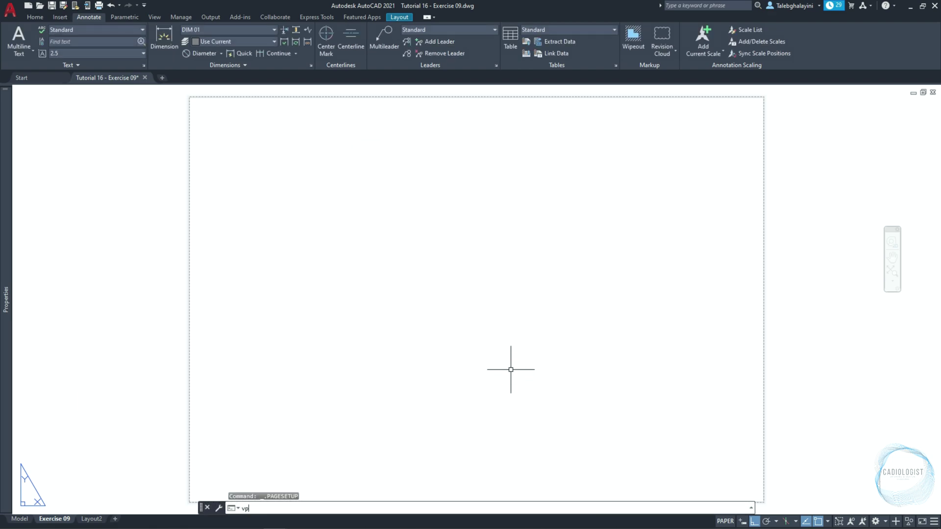
type("orts")
key("Return")
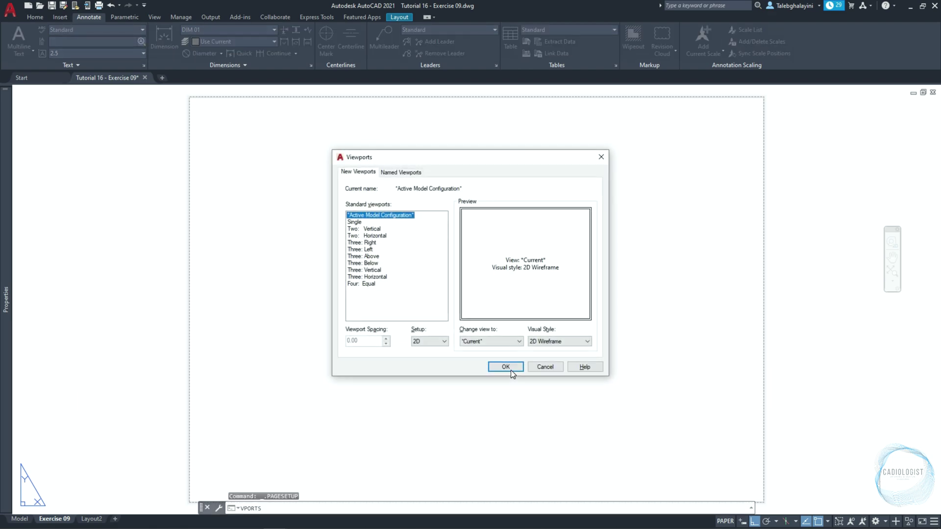
left_click(354, 222)
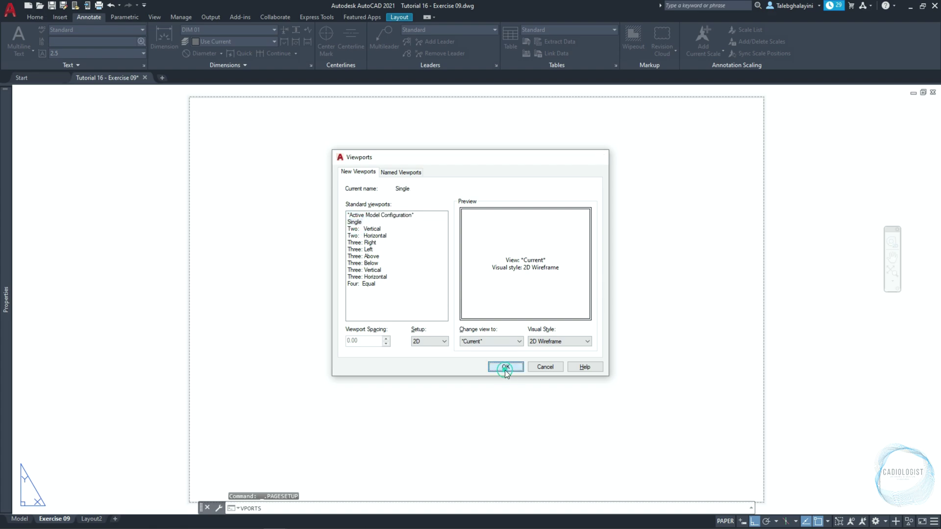
left_click(505, 367)
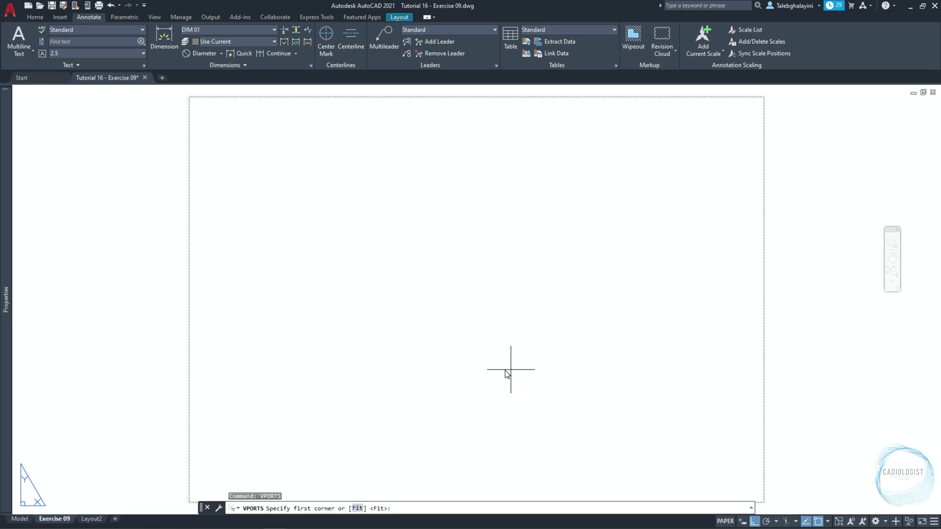
key("Return")
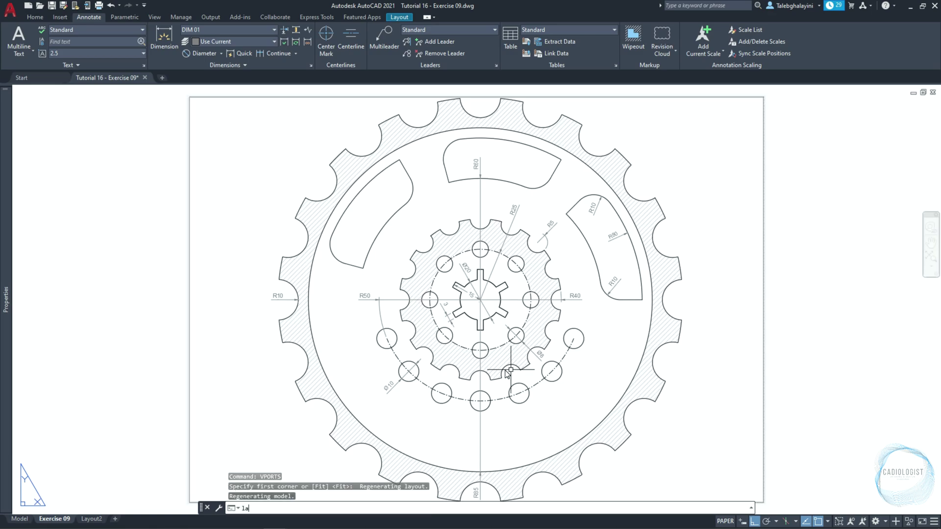
Check Defpoints in the Layer Properties Manager, then move the viewport from DIM to Defpoints.
type("la")
key("Return")
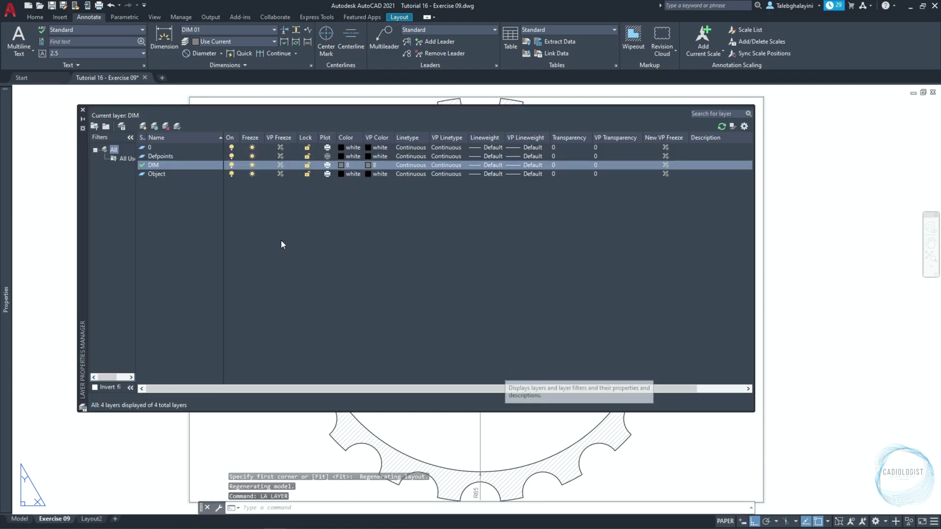
left_click(167, 156)
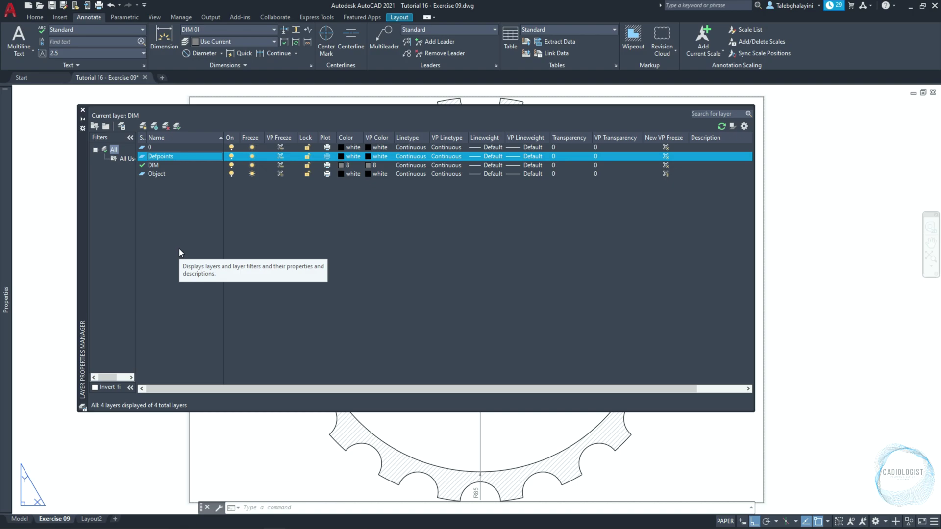
left_click(84, 108)
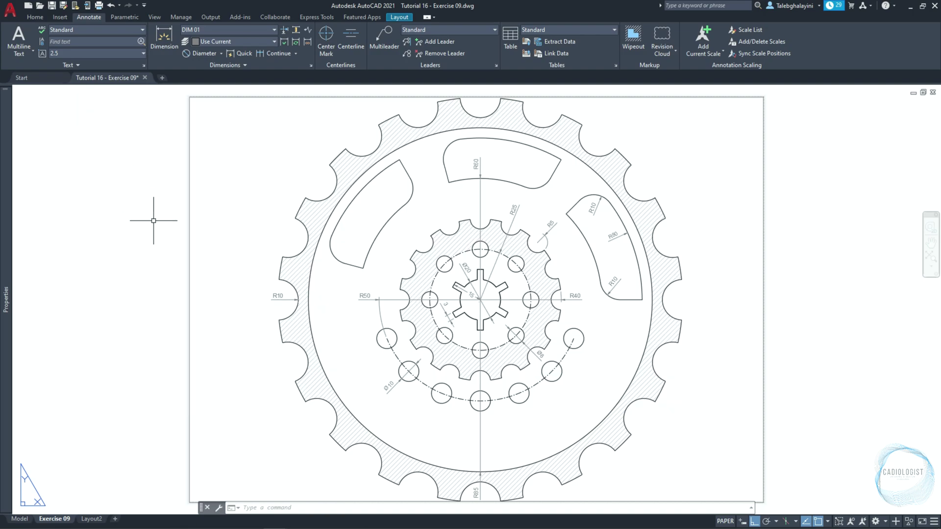
left_click(188, 185)
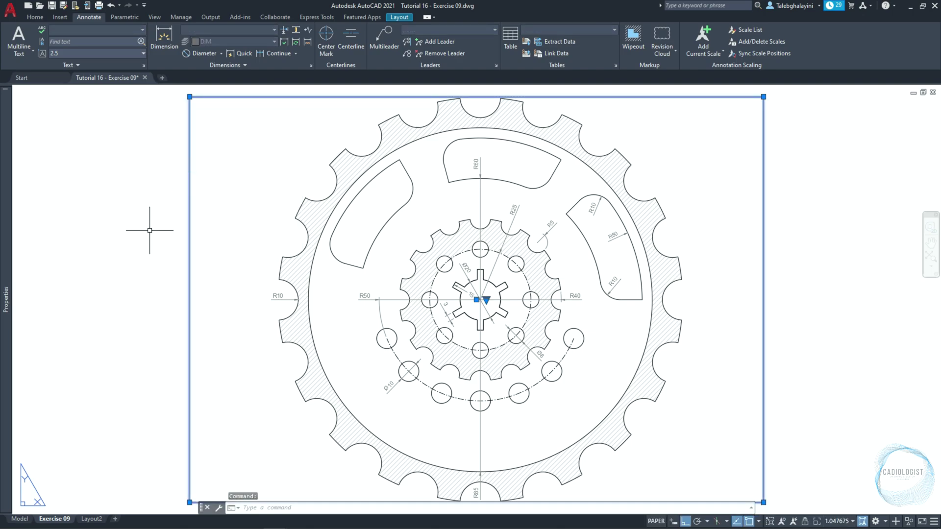
mouse_move(9, 119)
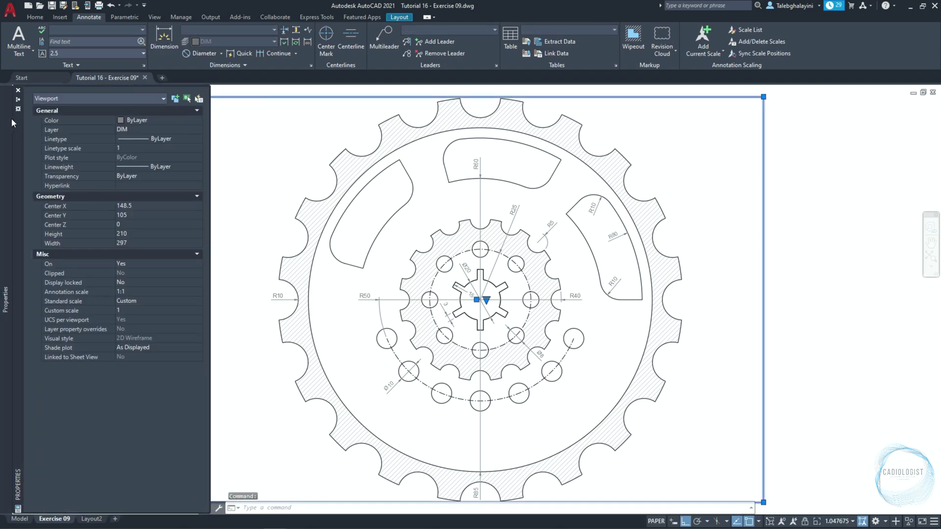
left_click(134, 133)
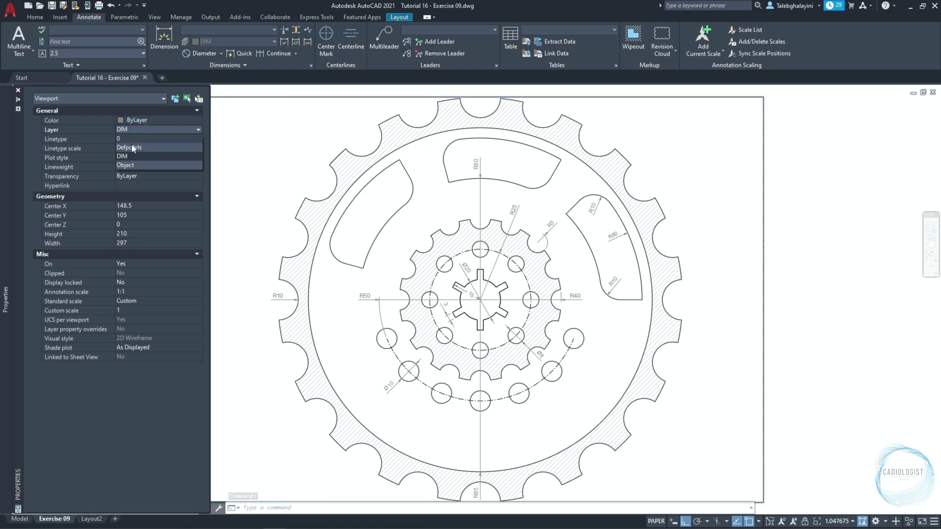
left_click(164, 153)
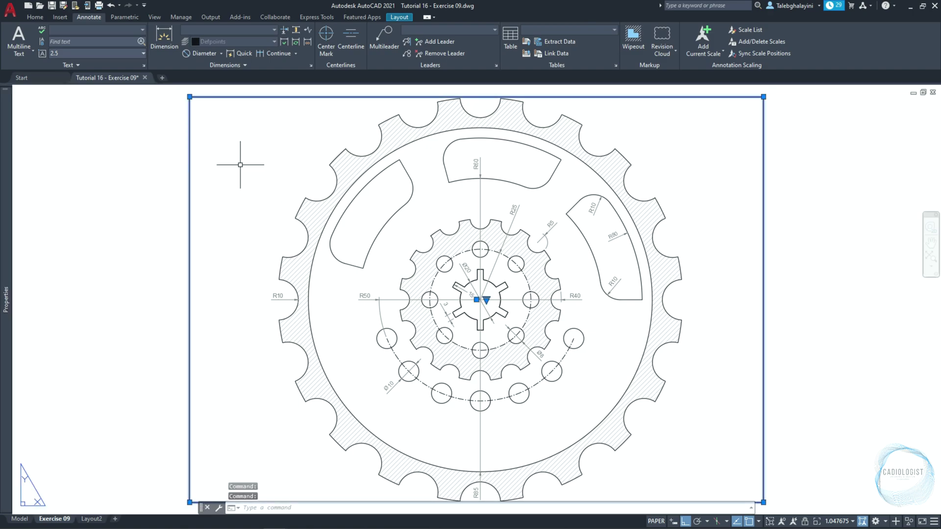
Open the drawing Tutorial 08 - Exercise 01.dwg.
key("Escape")
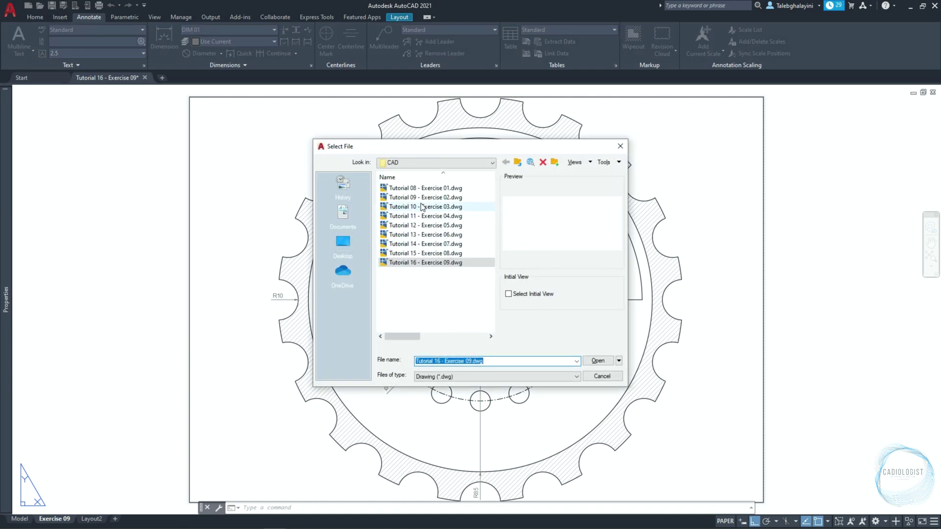
left_click(427, 188)
left_click(593, 362)
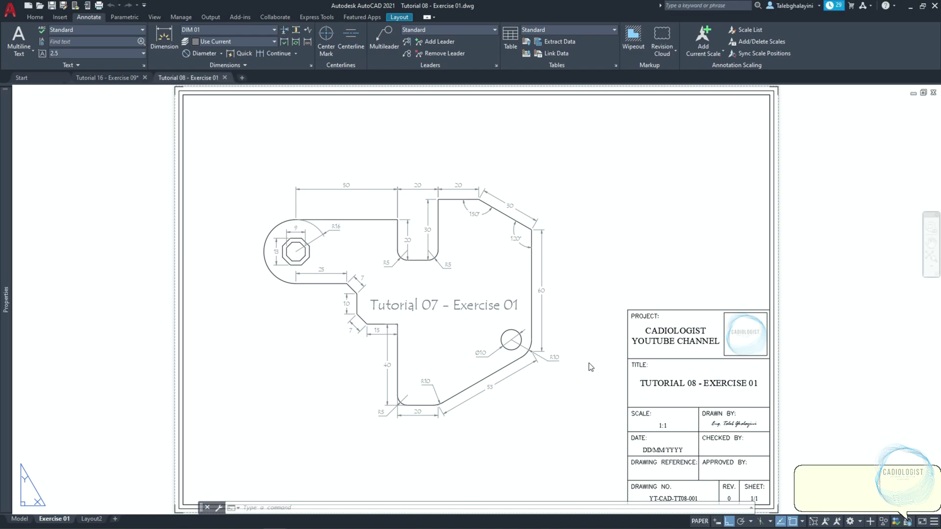
left_click(932, 474)
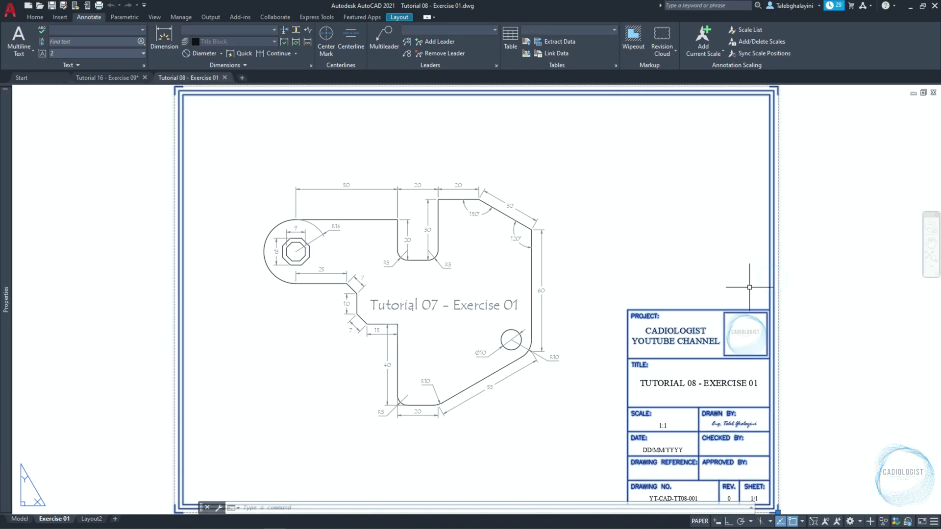
Copy the title block with COPYBASE, based at its bottom-right corner, and return to the gear drawing.
scroll(634, 280, "down", 2)
left_click(638, 286)
left_click(818, 488)
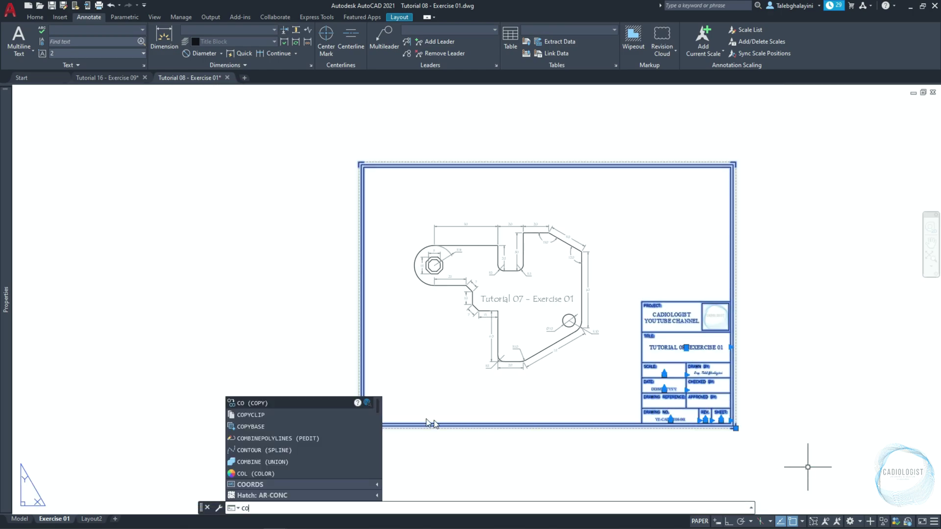
left_click(250, 427)
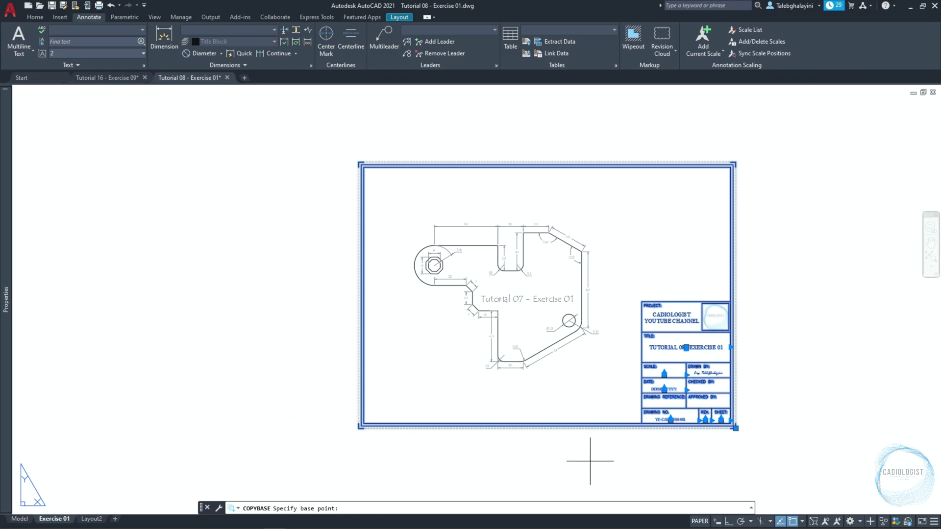
scroll(731, 442, "up", 6)
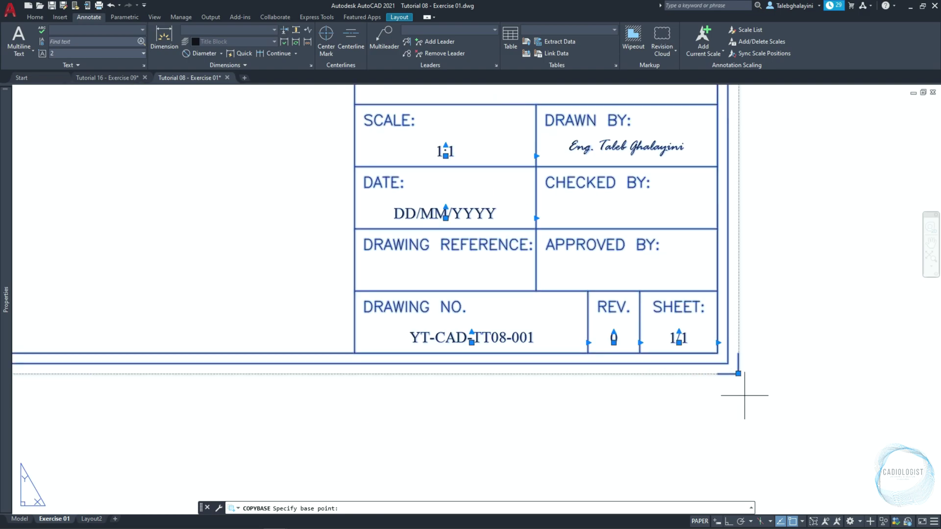
left_click(738, 374)
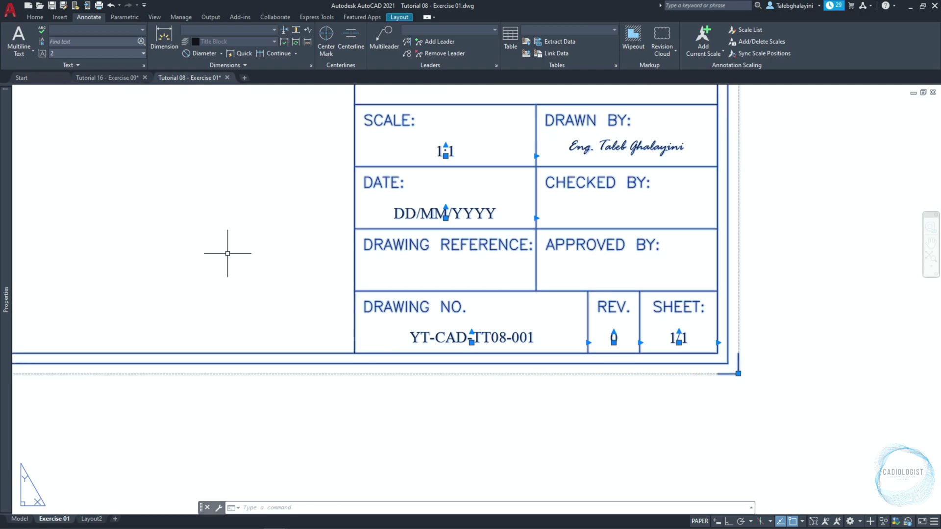
left_click(99, 77)
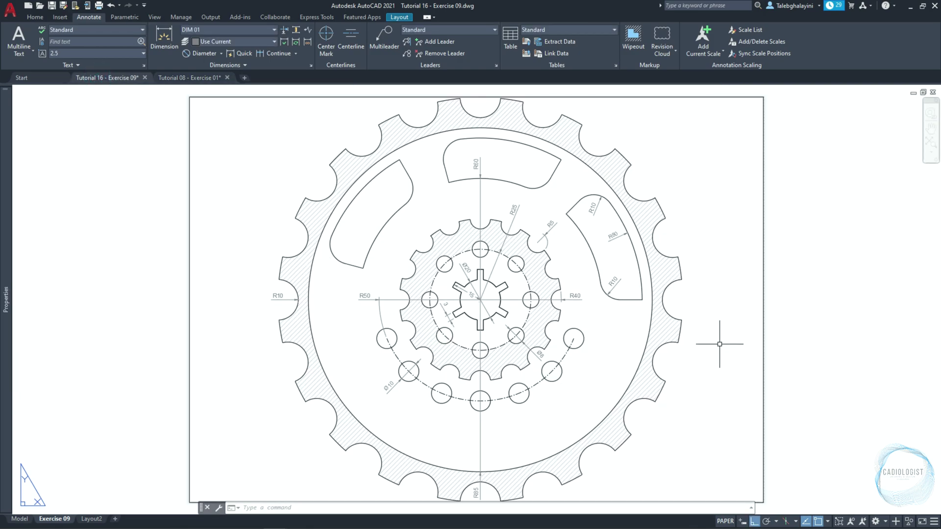
Paste the title block with its base point at the sheet's lower-right corner.
key("ctrl+v")
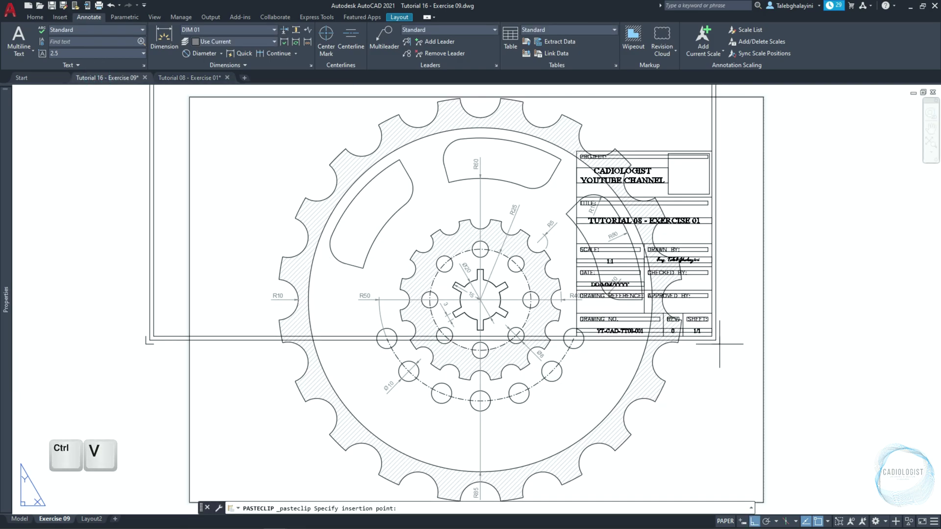
scroll(719, 344, "down", 3)
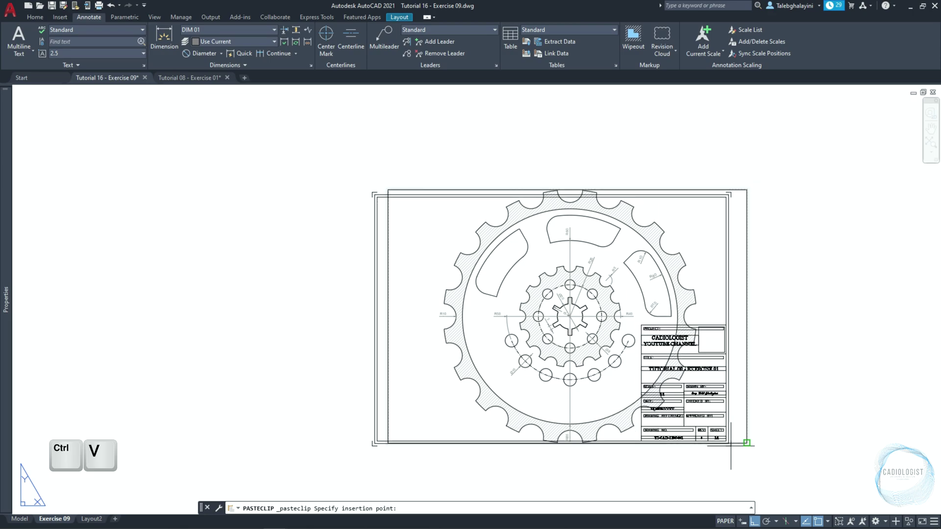
left_click(746, 442)
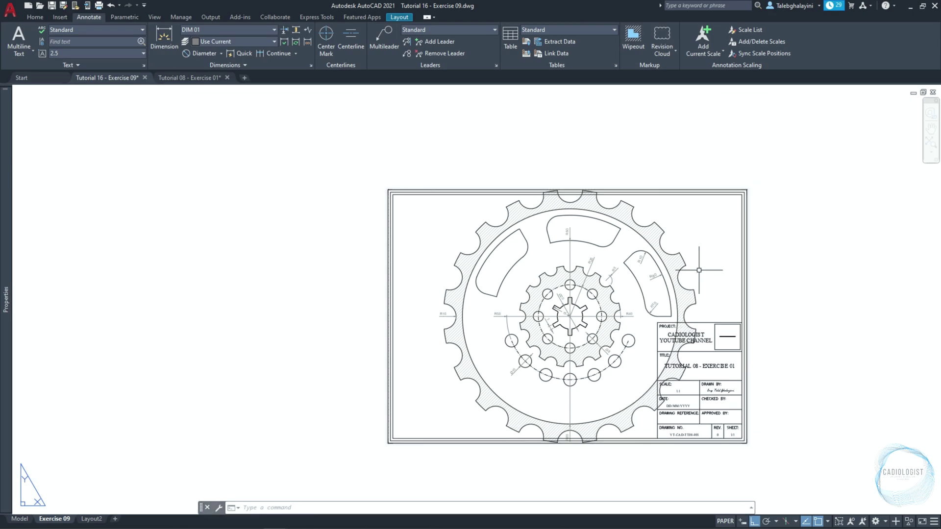
left_click(746, 269)
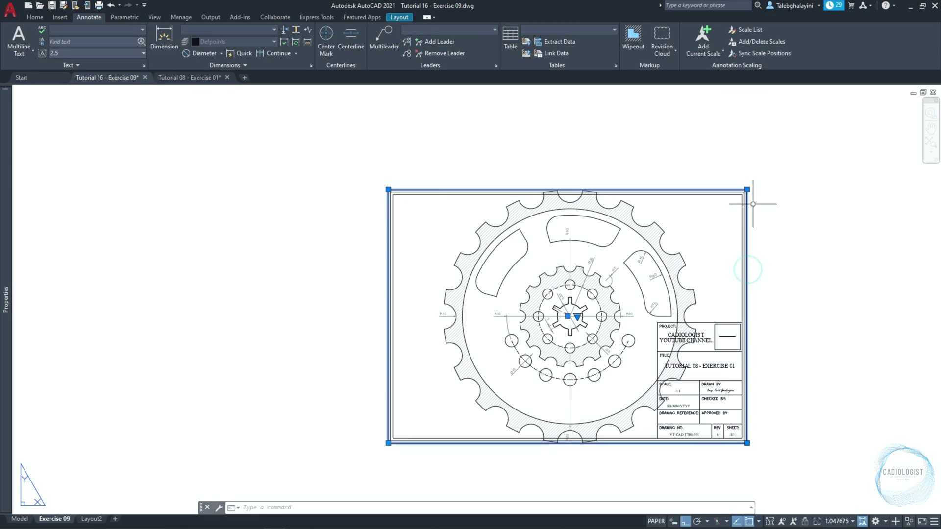
Stretch the viewport's lower-left corner to the inner border.
scroll(754, 196, "up", 5)
scroll(731, 186, "down", 4)
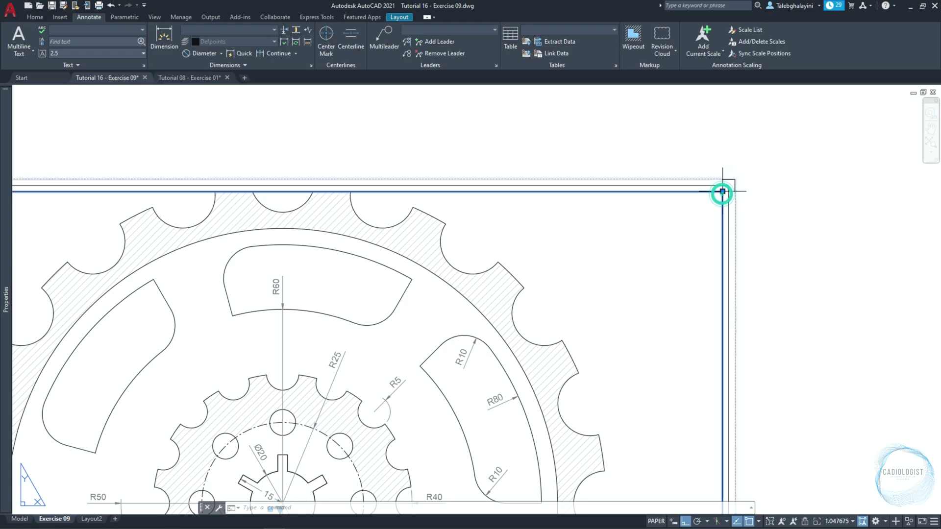
middle_click_drag(396, 349, 469, 230)
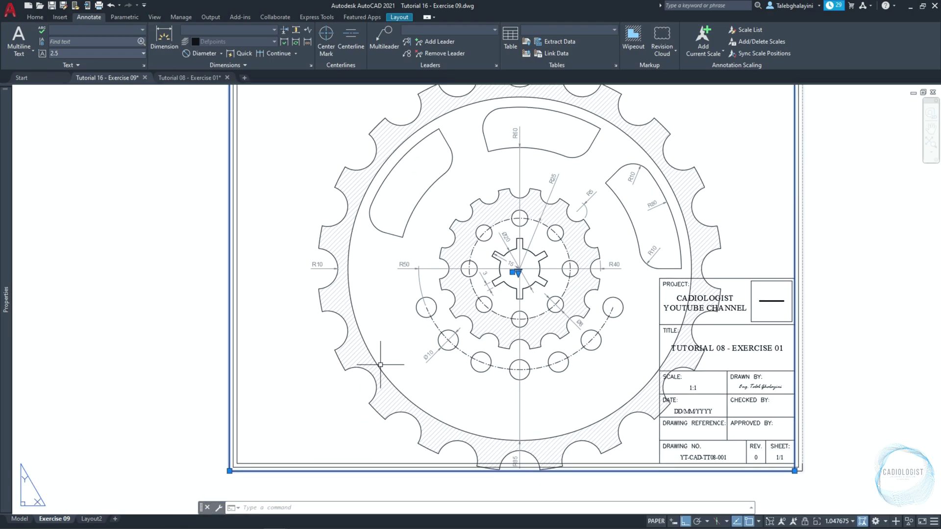
left_click(230, 472)
left_click(237, 463)
scroll(291, 436, "down", 3)
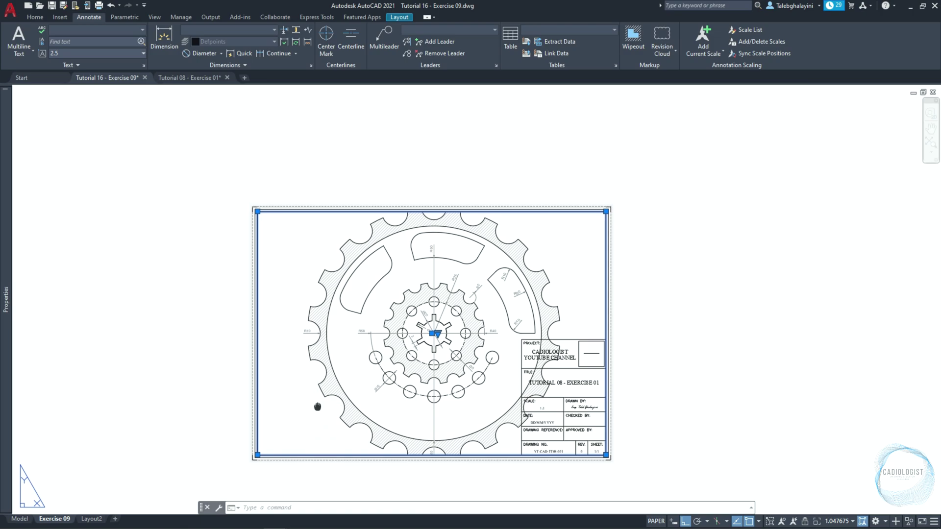
Set the viewport scale to 1:1, recentre the gear inside it, and lock the viewport.
left_click(845, 521)
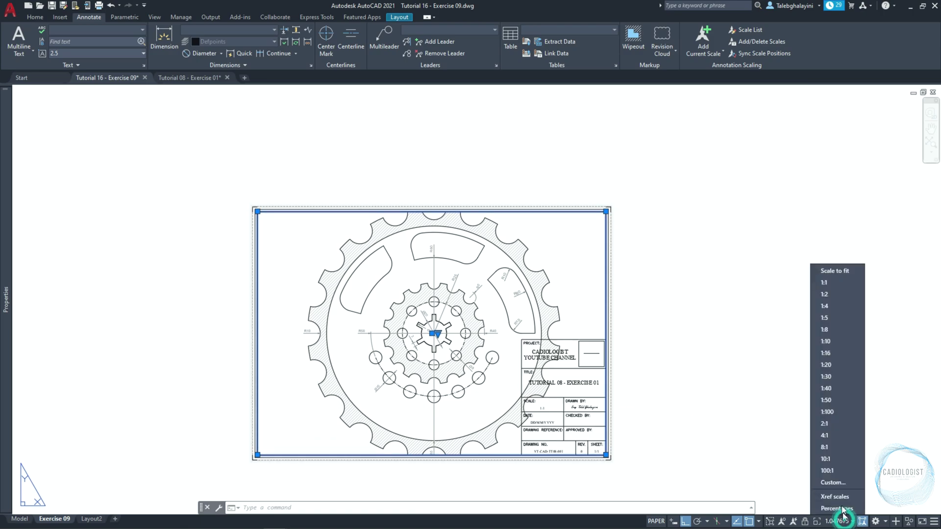
left_click(832, 288)
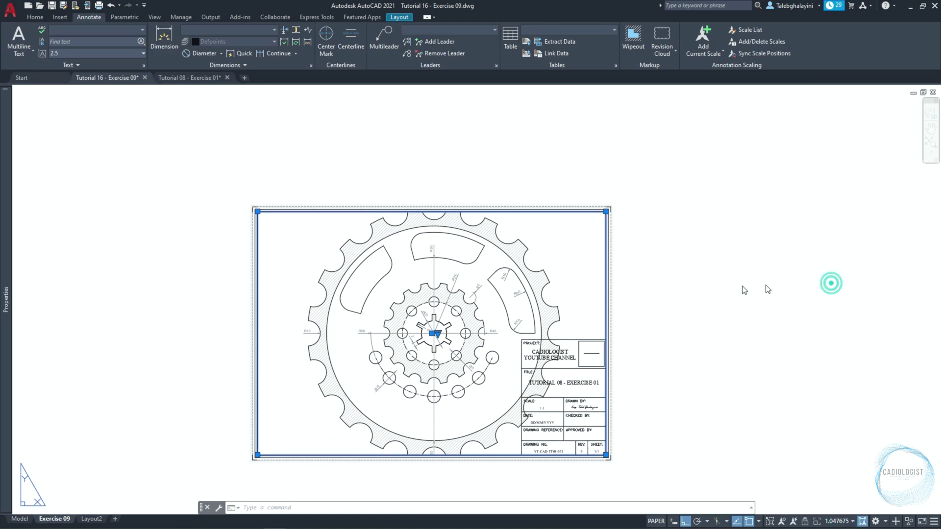
double_click(566, 267)
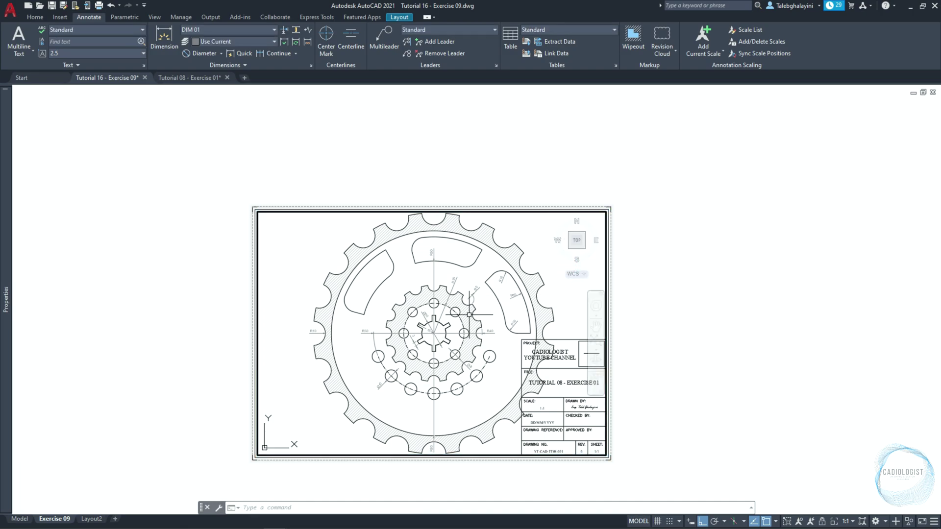
middle_click_drag(409, 278, 363, 281)
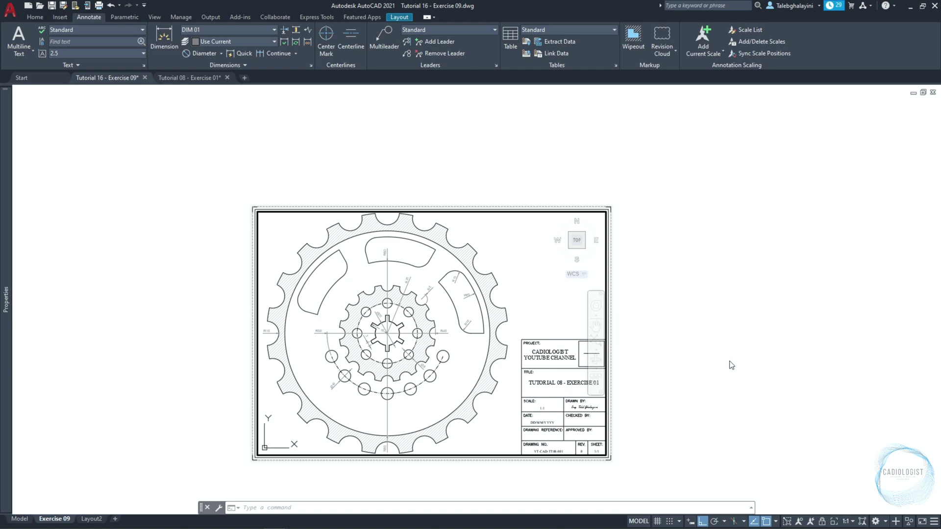
left_click(822, 522)
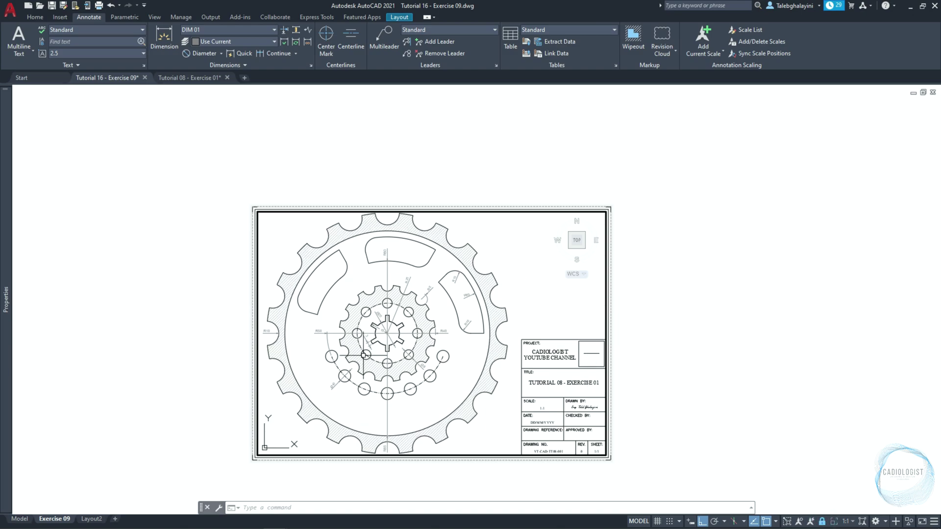
scroll(386, 417, "up", 4)
scroll(393, 385, "down", 2)
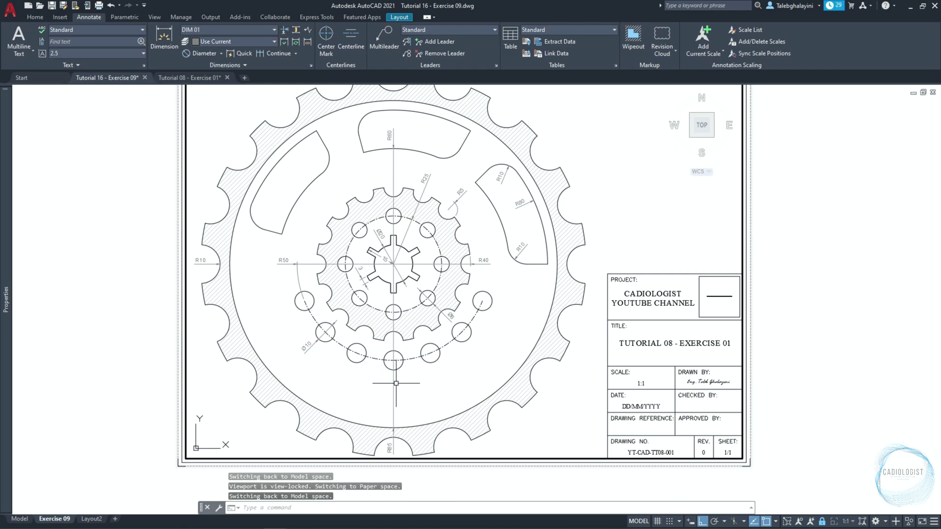
scroll(388, 440, "up", 4)
scroll(392, 392, "down", 3)
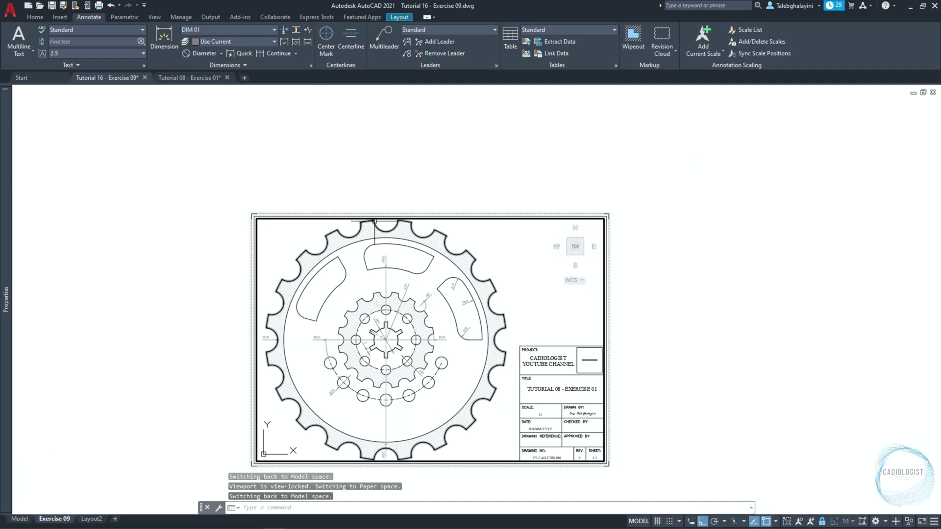
scroll(343, 274, "up", 4)
scroll(373, 223, "down", 4)
Return to paper space and zoom to extents with Z, E.
double_click(680, 308)
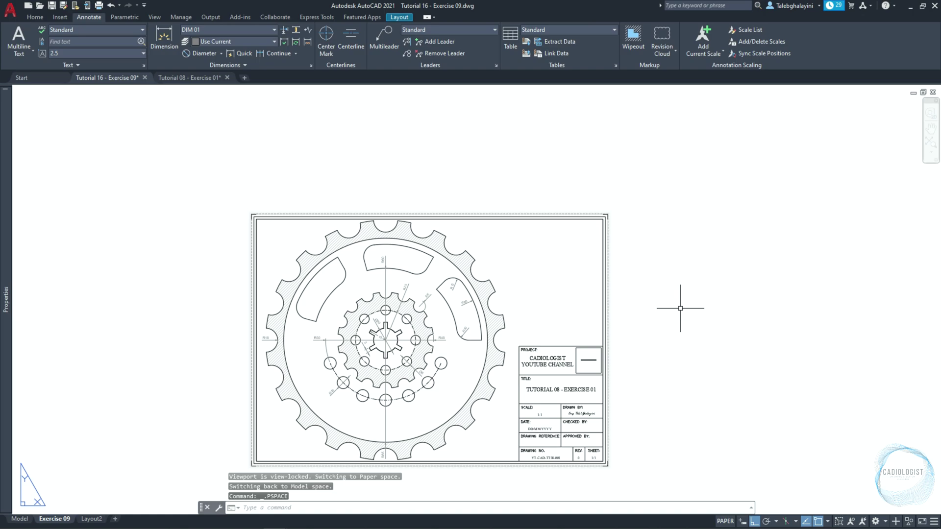
type("z")
key("Return")
type("e")
key("Return")
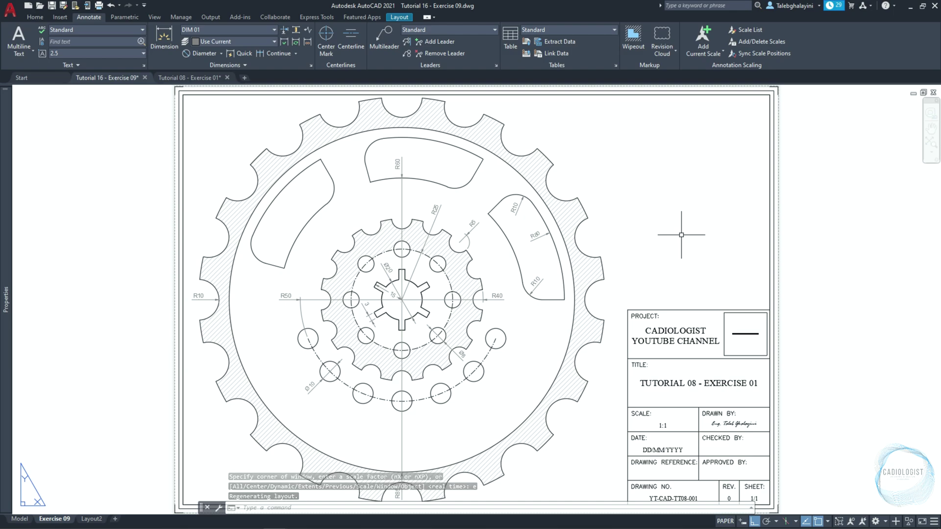
Repath the missing CADiologist Icon White.png logo reference in External References (XRF).
type("xrf")
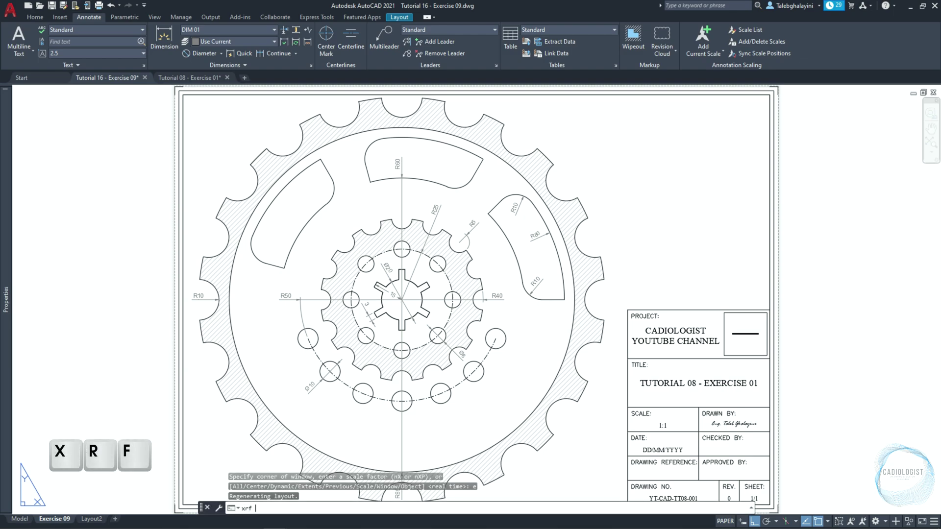
key("Return")
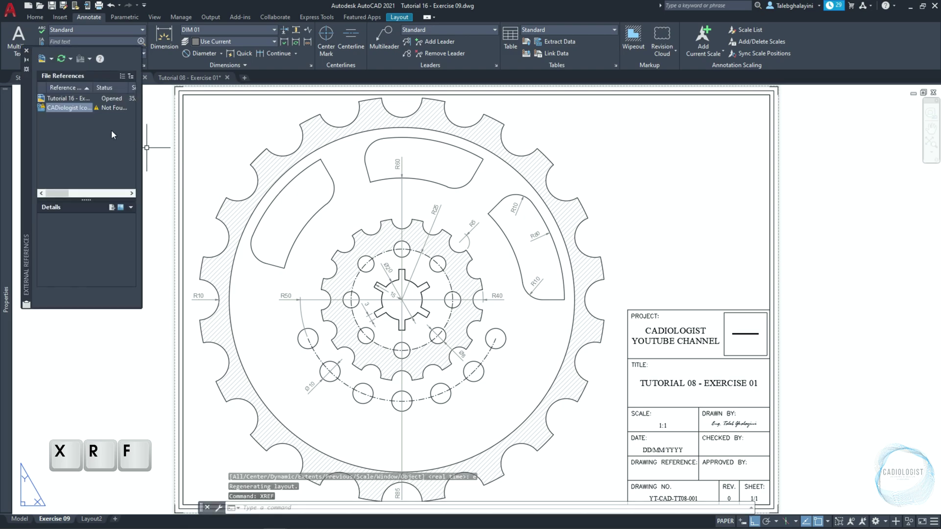
left_click_drag(142, 143, 527, 142)
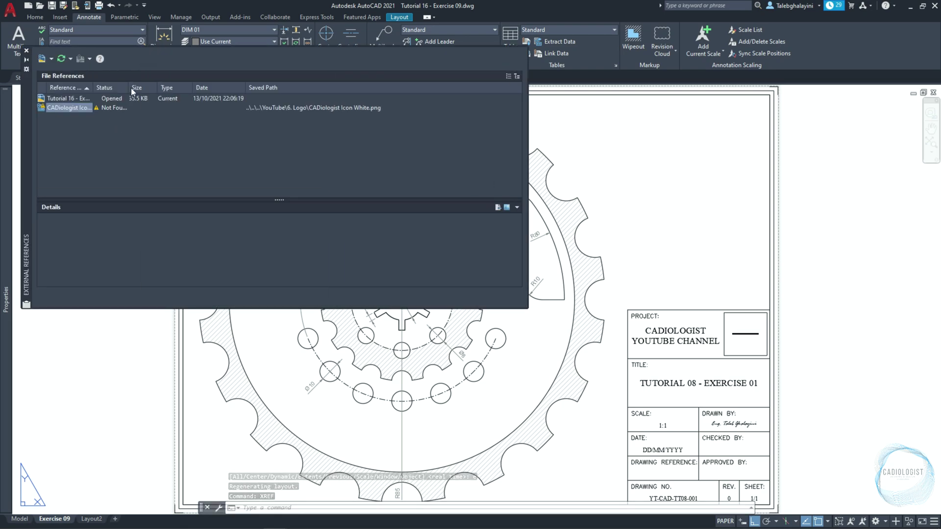
double_click(93, 87)
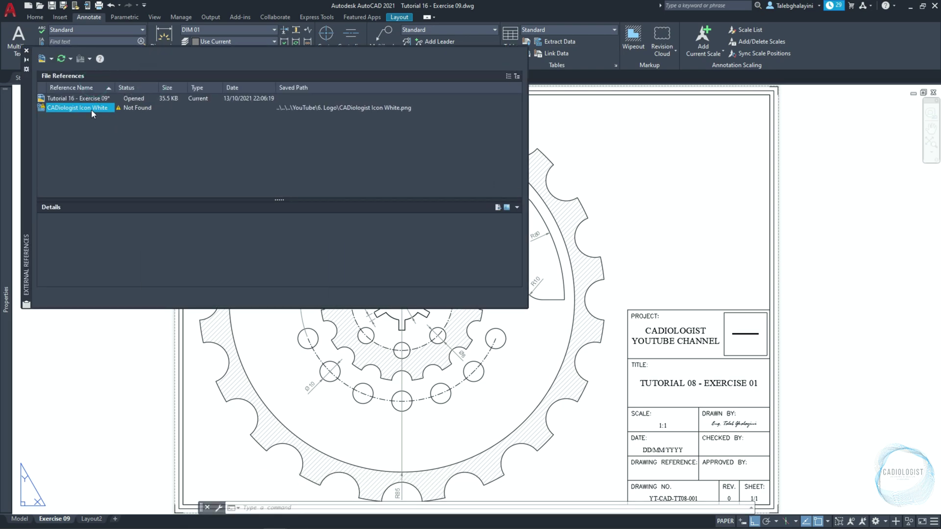
left_click(91, 110)
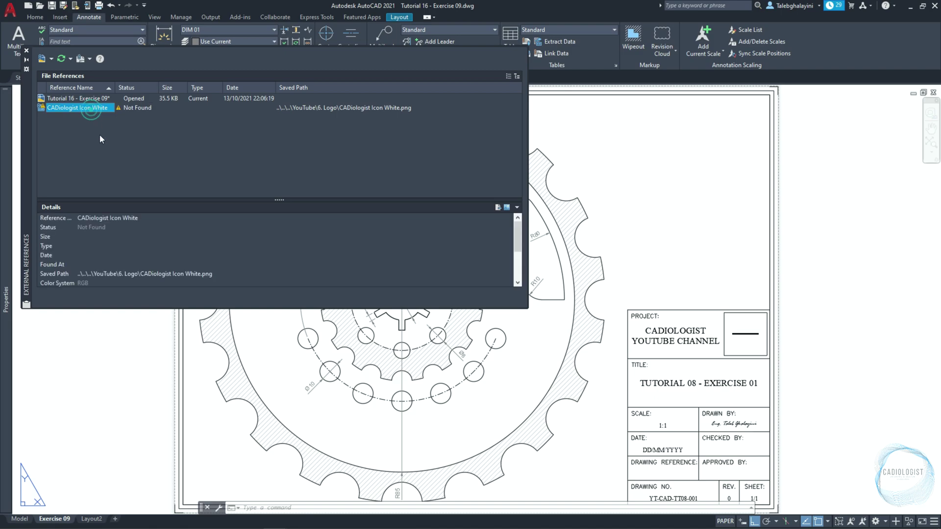
left_click(139, 109)
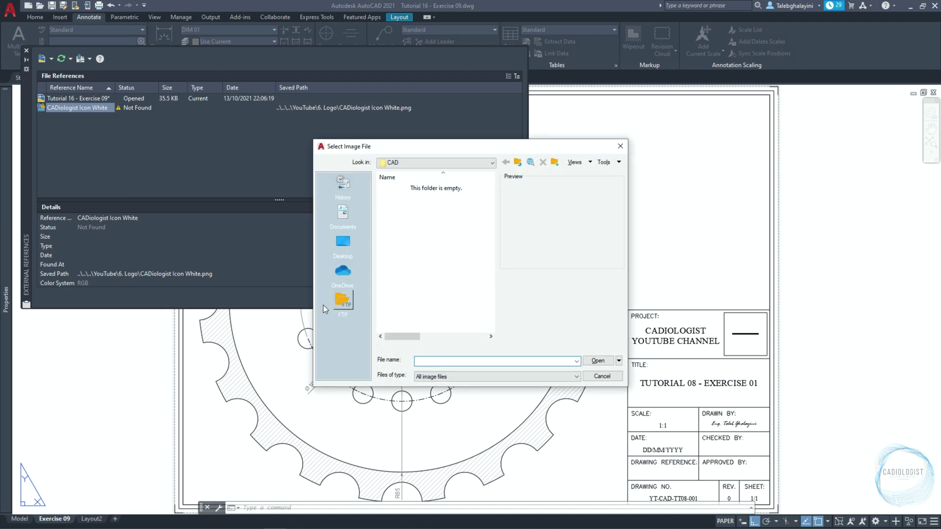
left_click(342, 242)
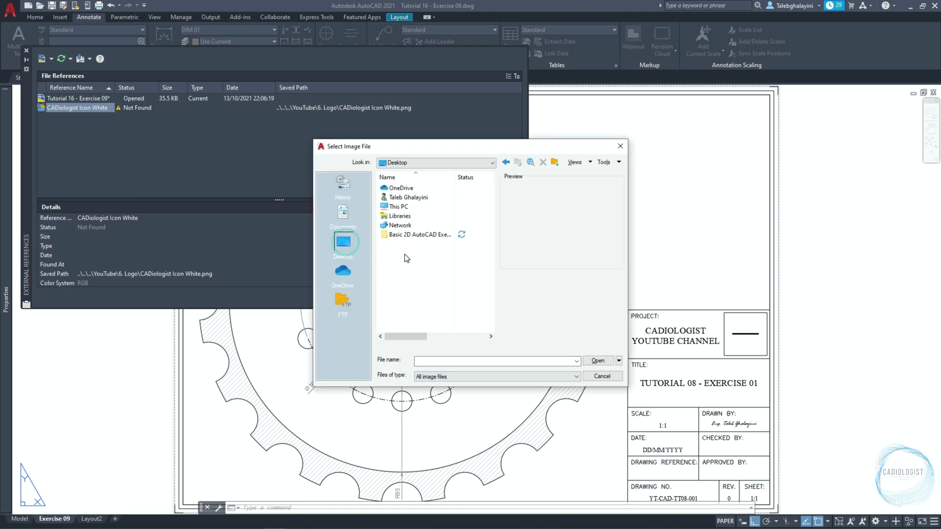
left_click(420, 197)
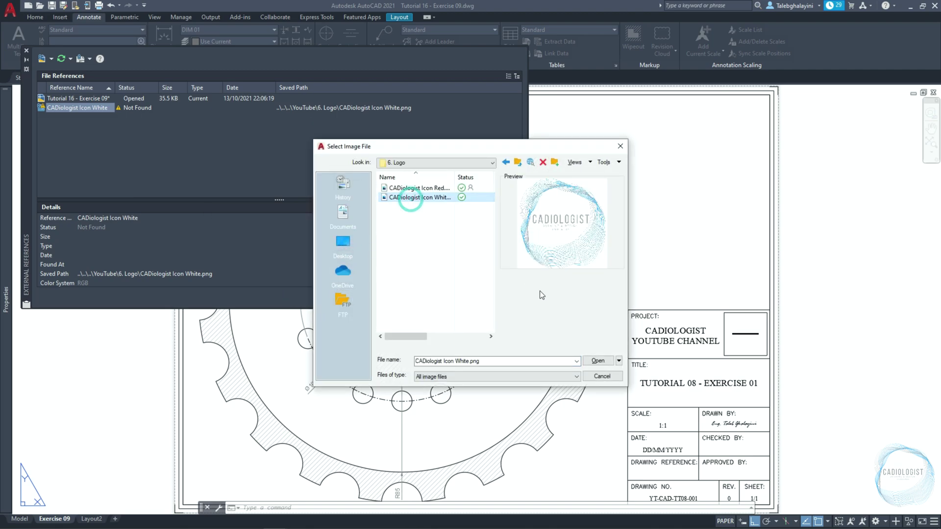
left_click(597, 361)
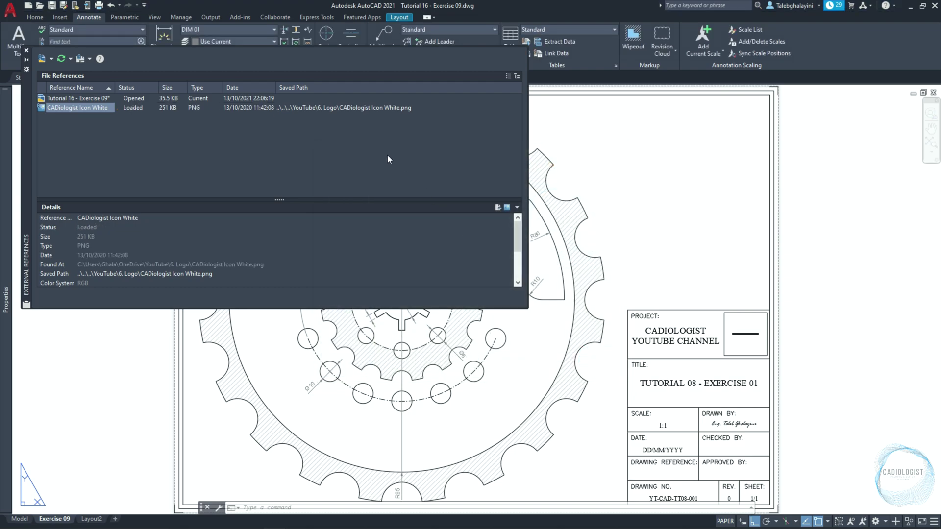
left_click(27, 50)
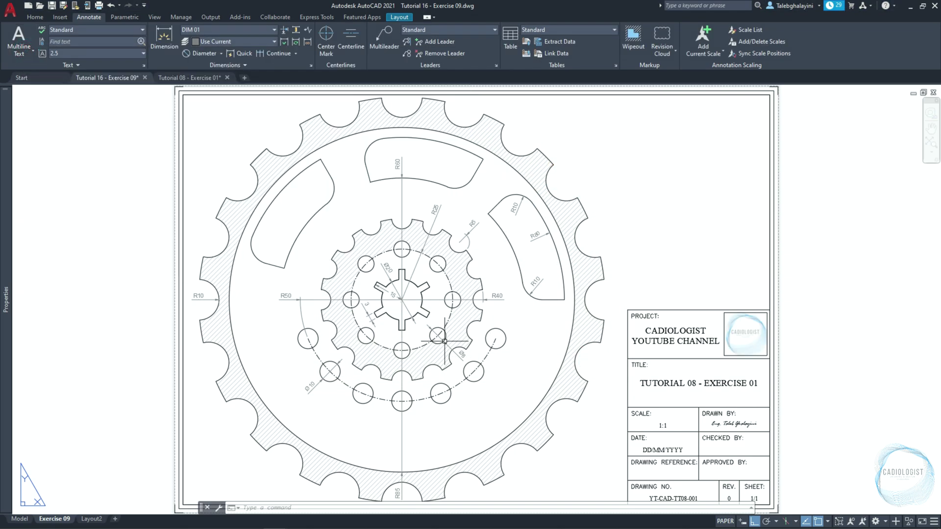
Change the title text from tutorial 08 to read TUTORIAL 16 - EXERCISE 09.
scroll(659, 348, "up", 4)
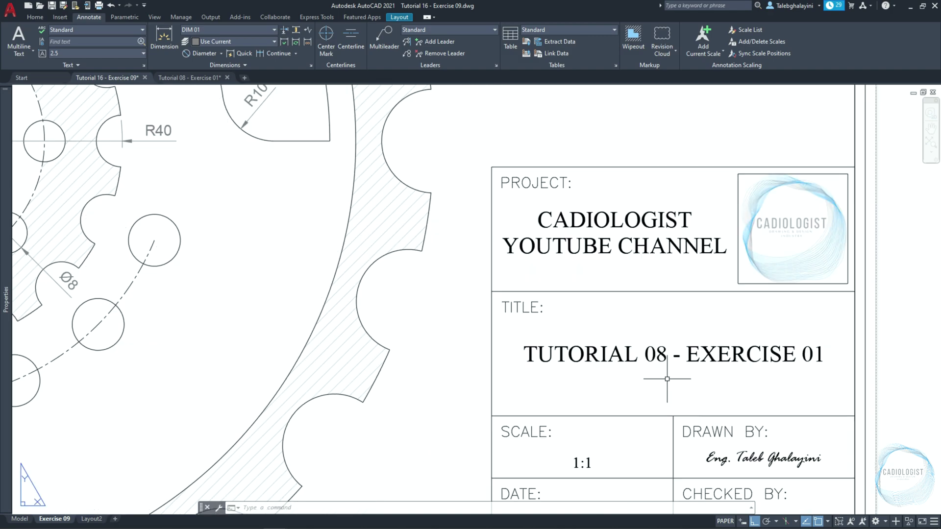
double_click(663, 354)
key("BackSpace")
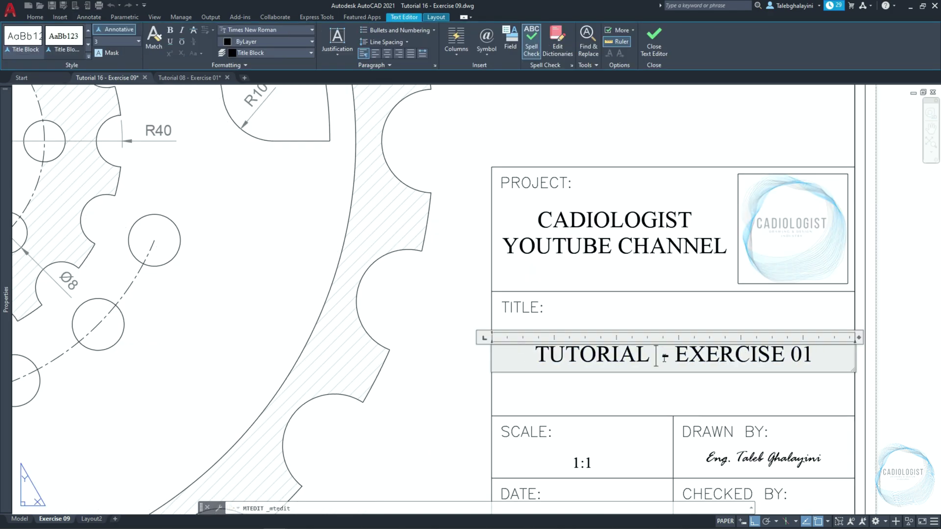
type("16")
left_click(815, 357)
key("BackSpace")
type("9")
left_click(804, 382)
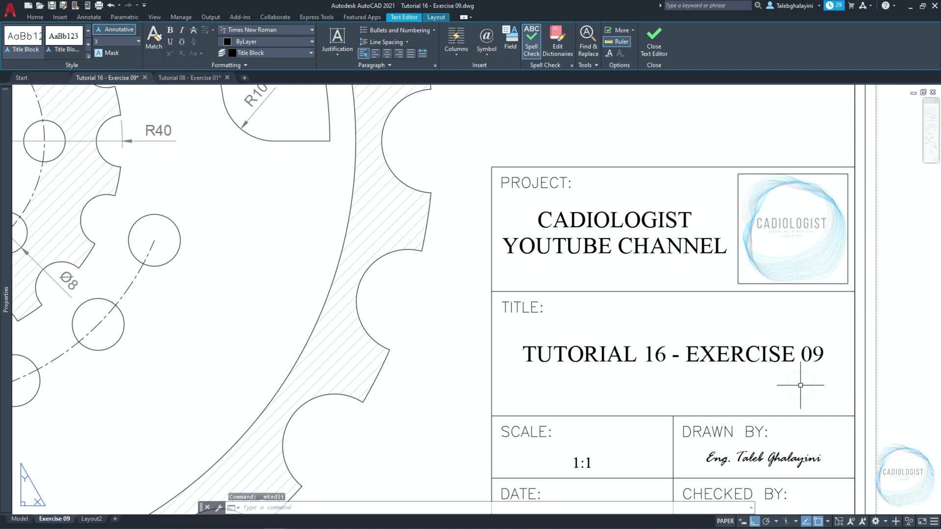
Change the drawing number to YT-CAD-TT16-EX-009.
scroll(804, 382, "down", 5)
scroll(642, 362, "up", 3)
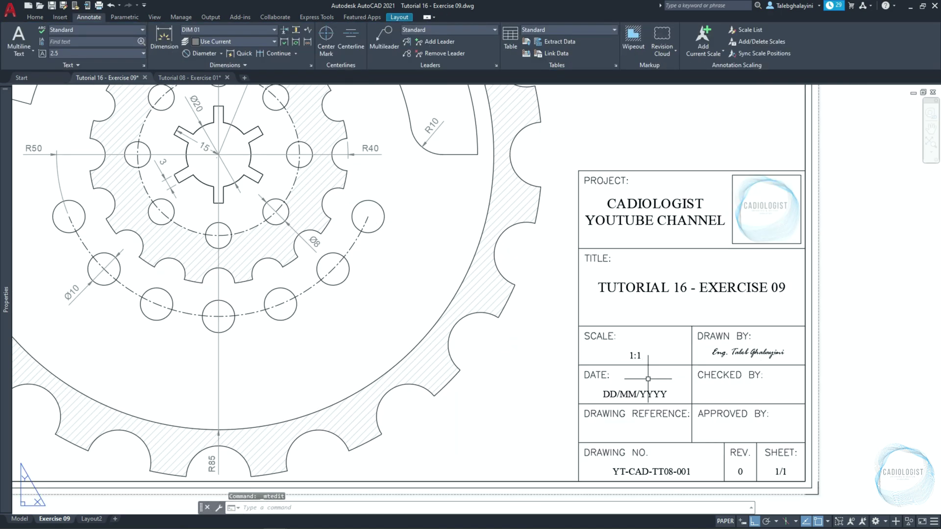
middle_click_drag(642, 361, 617, 289)
scroll(642, 428, "up", 2)
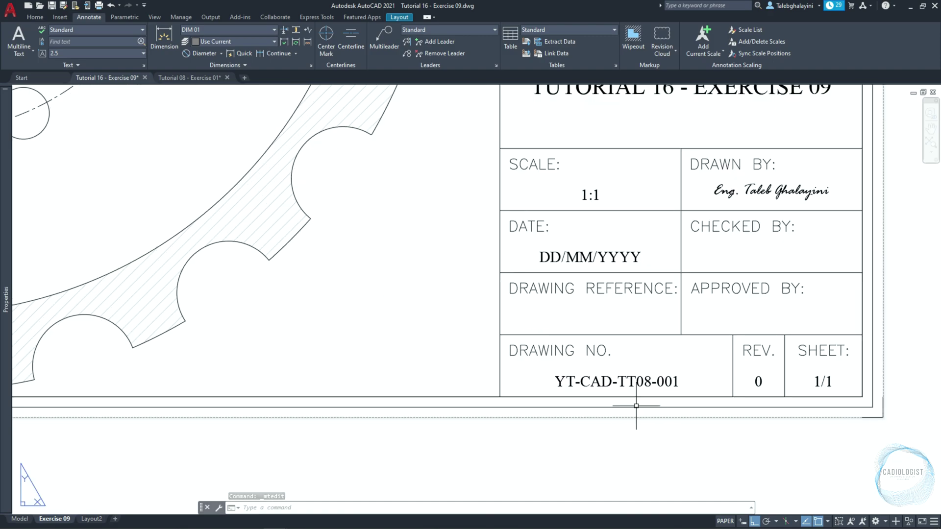
left_click(633, 383)
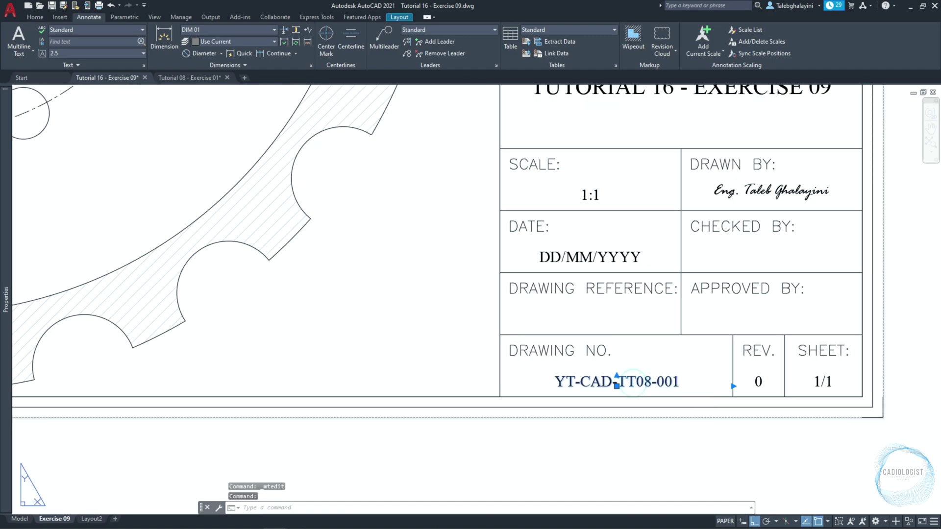
double_click(642, 382)
key("BackSpace")
key("BackSpace")
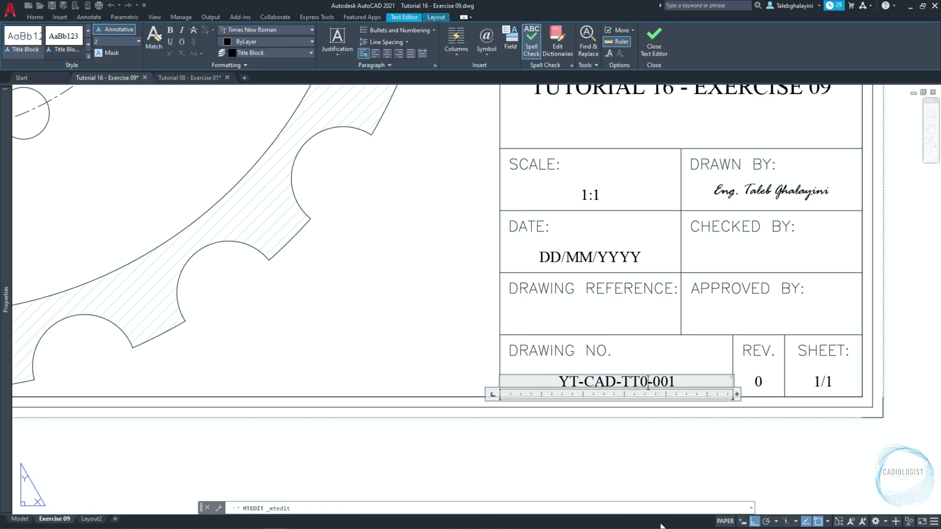
type("16-EX")
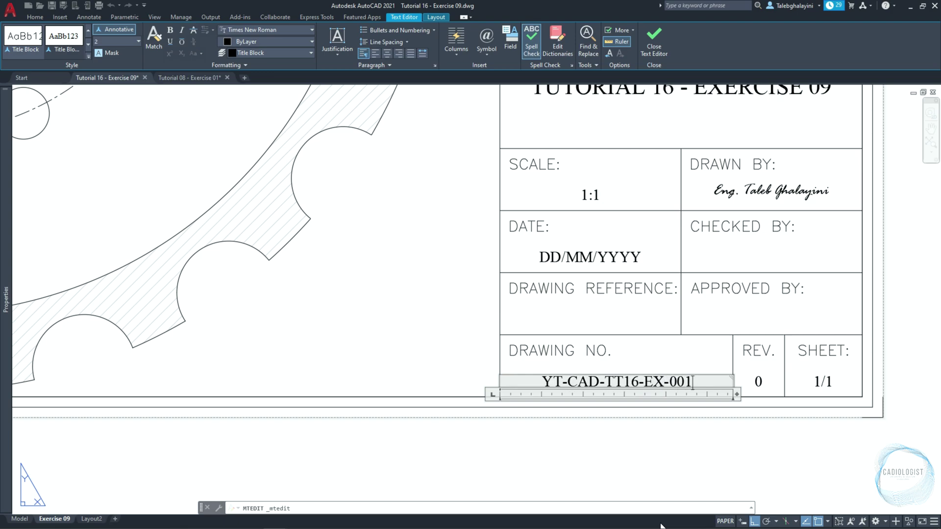
key("BackSpace")
type("9")
left_click(562, 459)
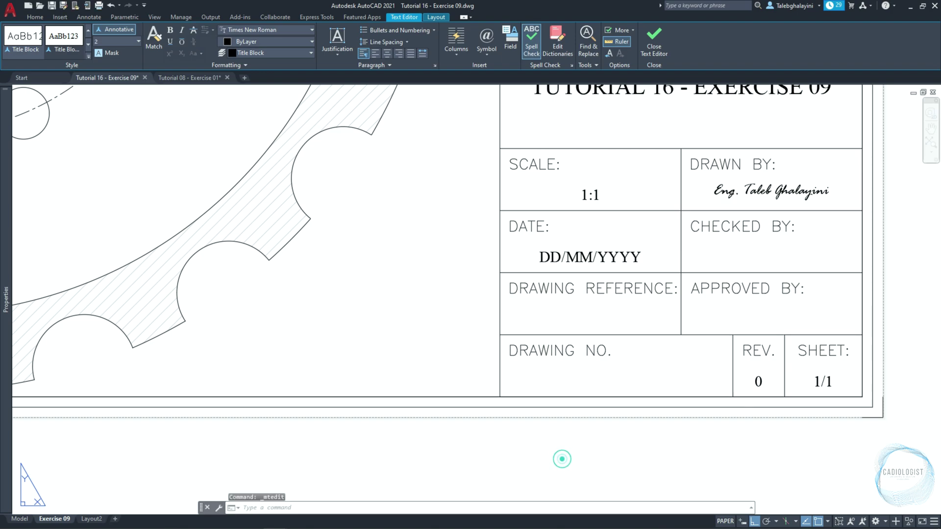
Zoom to extents, then plot the single A4 sheet after previewing it.
type("z")
key("Return")
type("e")
key("Return")
key("ctrl+p")
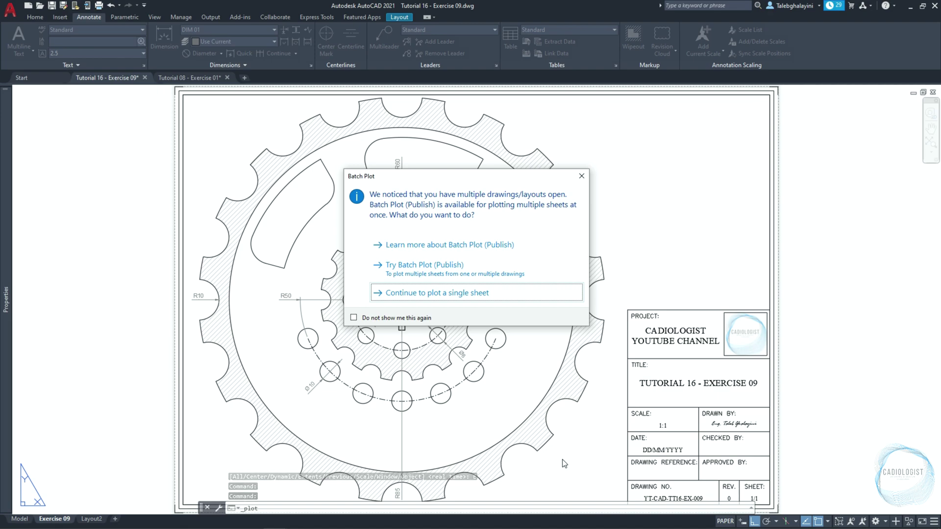
key("Return")
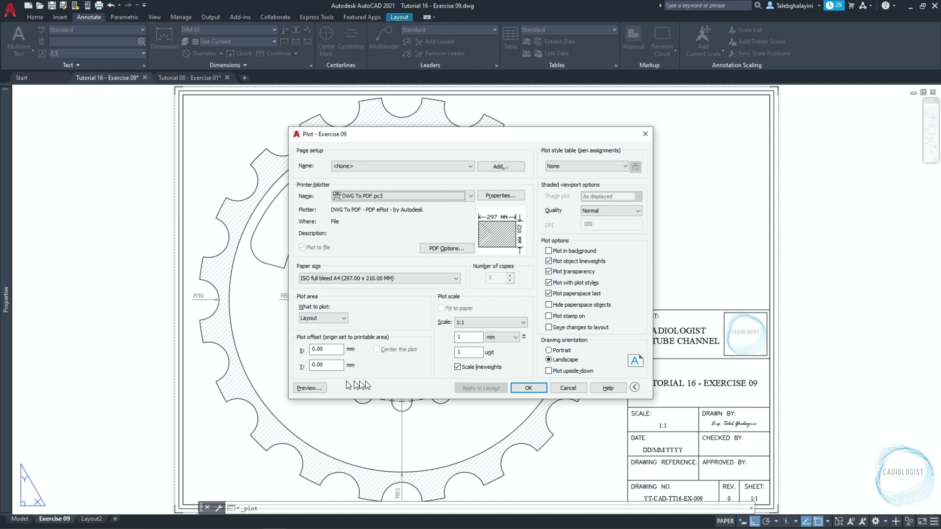
left_click(320, 387)
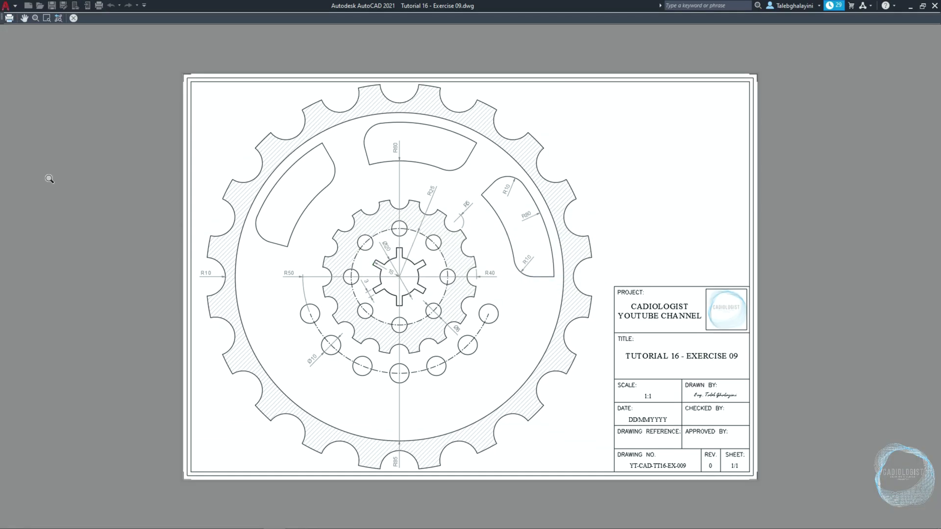
left_click(9, 19)
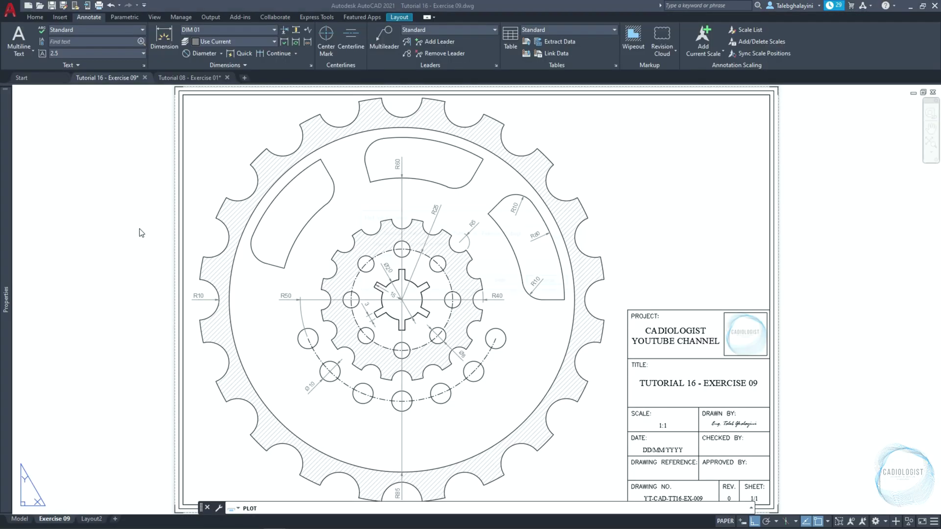
Save the plot as Tutorial 16 - Exercise 09.pdf in Desktop > Basic 2D AutoCAD Exercises > PDF.
left_click(343, 230)
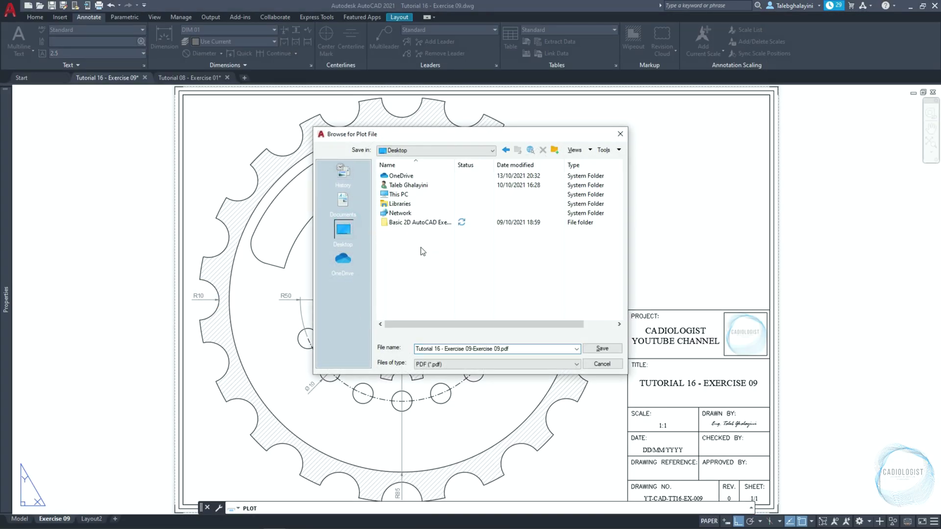
double_click(417, 222)
double_click(408, 188)
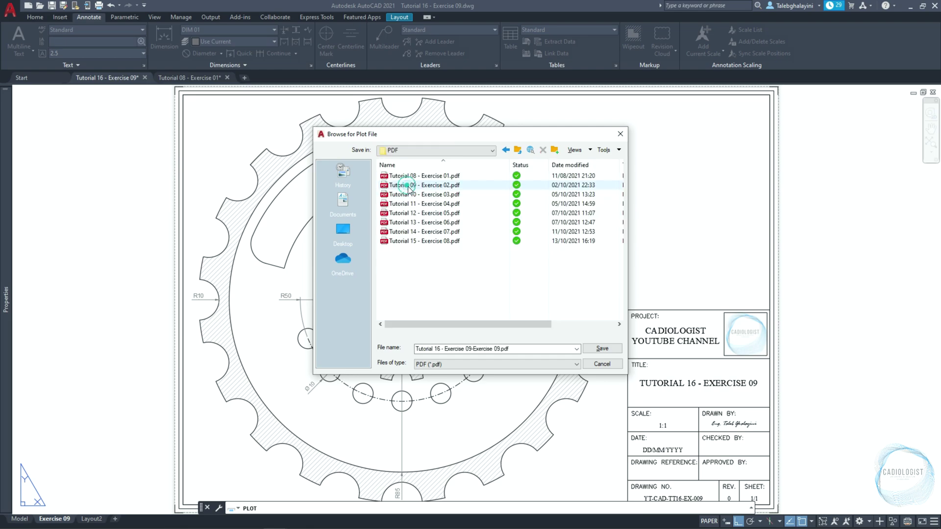
left_click(417, 241)
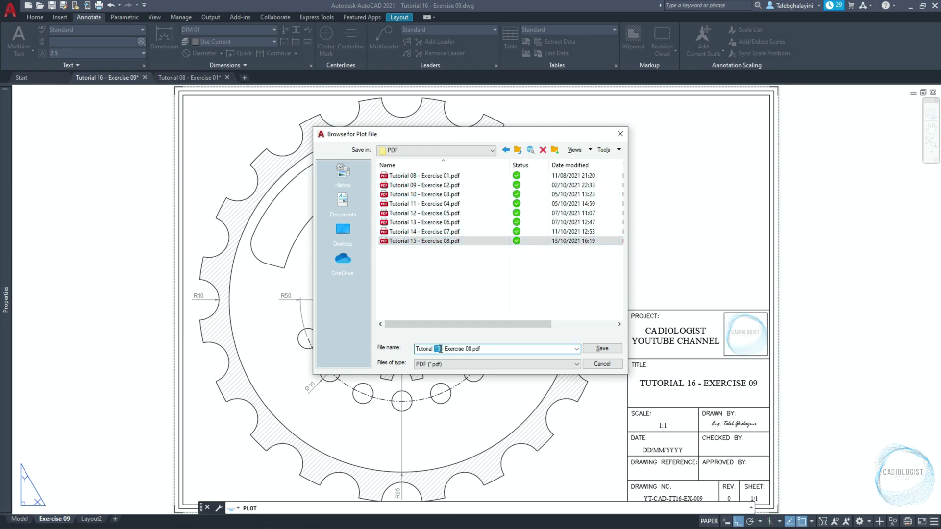
left_click(440, 349)
key("BackSpace")
type("6")
left_click(473, 348)
left_click(603, 348)
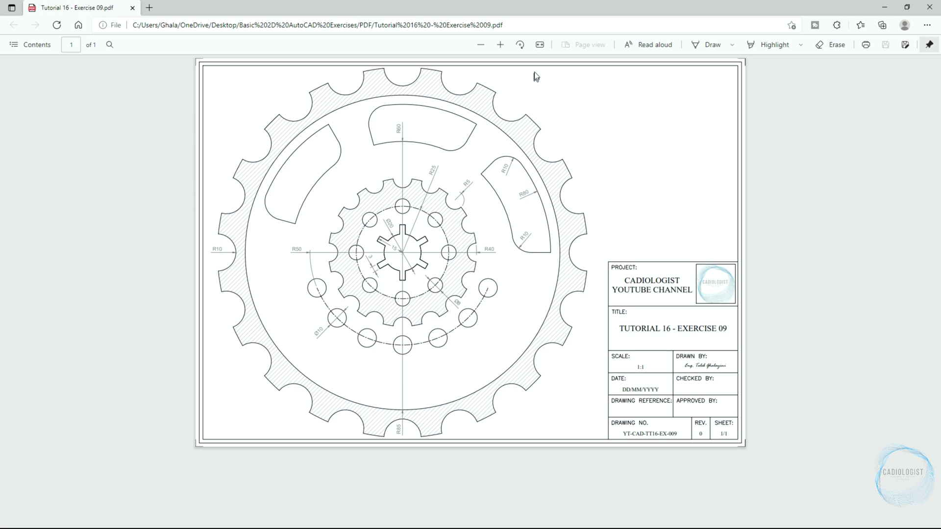
Fit the whole exported PDF page in the Edge viewer, then minimise Edge.
left_click(540, 45)
left_click(539, 46)
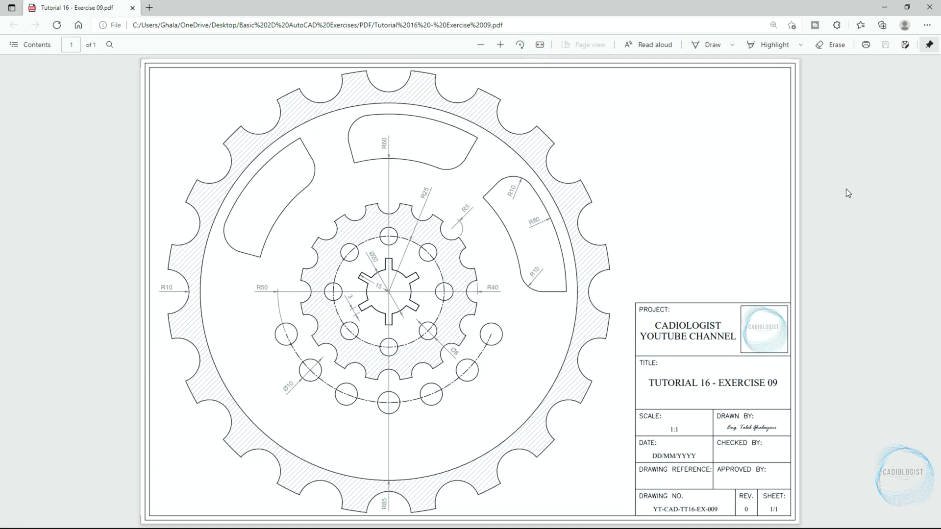
left_click(885, 7)
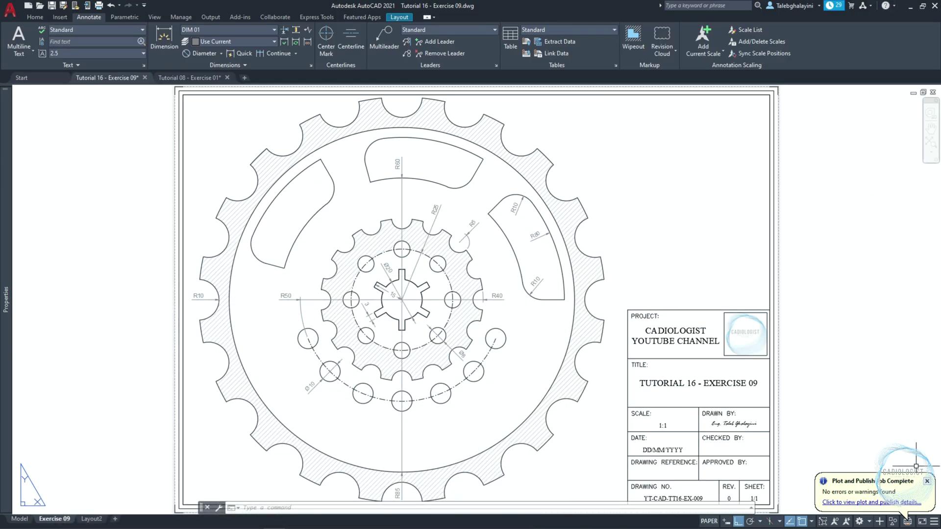
Close the Plot and Publish Job Complete balloon in the status bar.
left_click(926, 483)
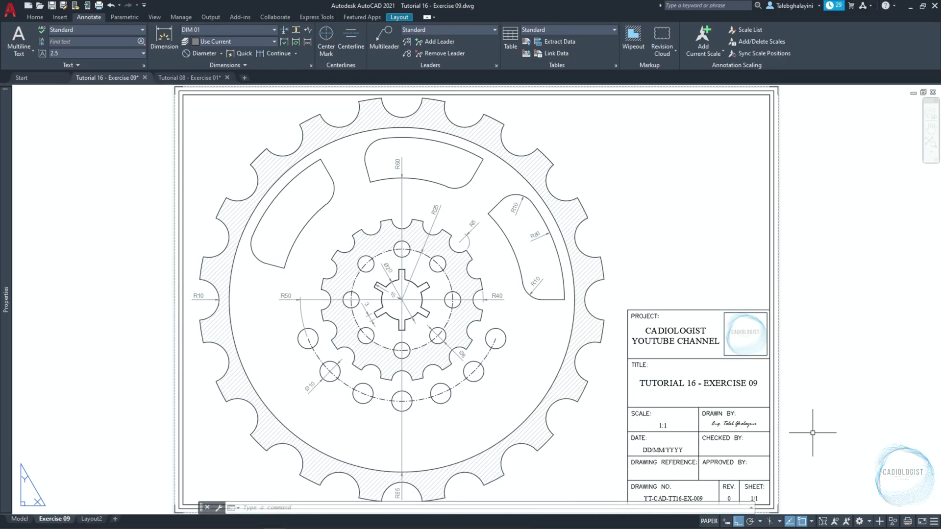